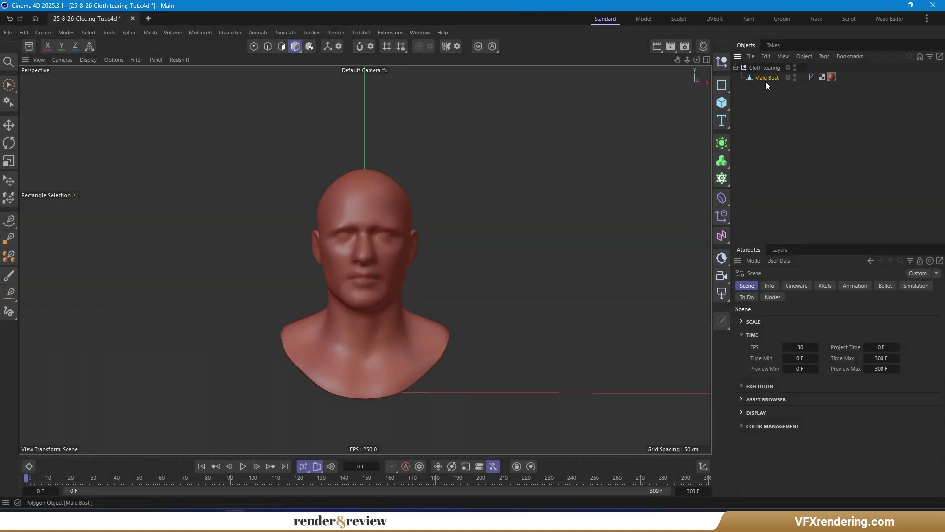
# - Show the wireframe over the shaded bust and zoom in closer
pyautogui.click(766, 80)
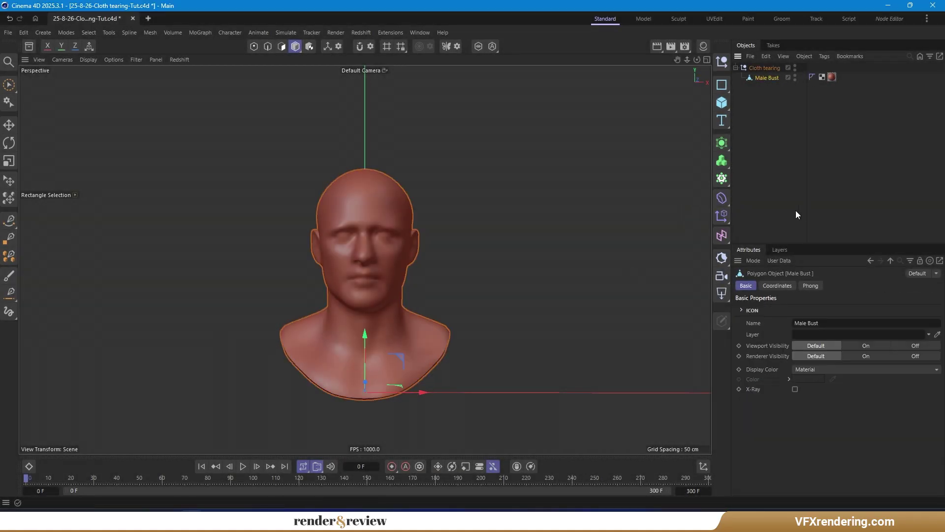
pyautogui.click(29, 46)
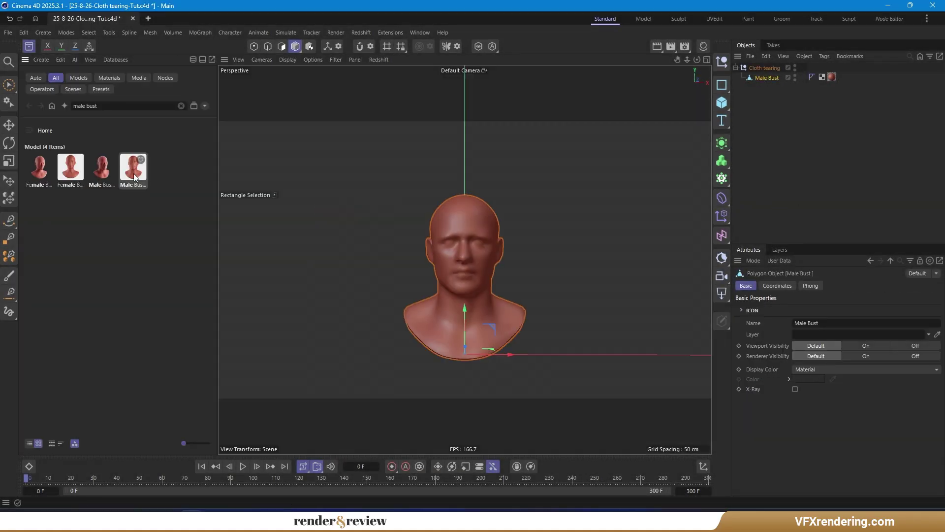
pyautogui.click(29, 46)
pyautogui.click(766, 182)
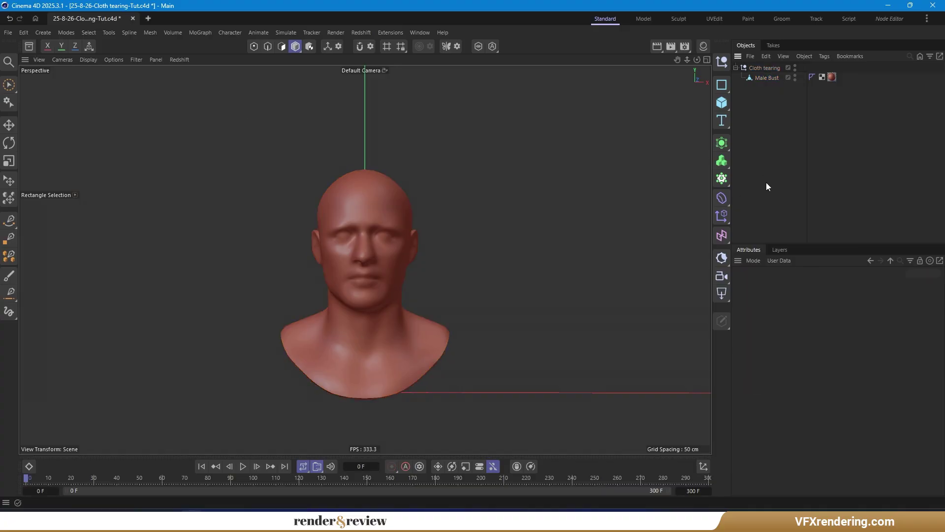
pyautogui.press('n')
pyautogui.press('b')
pyautogui.scroll(3, 385, 318)
pyautogui.keyDown('alt'); pyautogui.moveTo(385, 318); pyautogui.dragTo(426, 215); pyautogui.keyUp('alt')
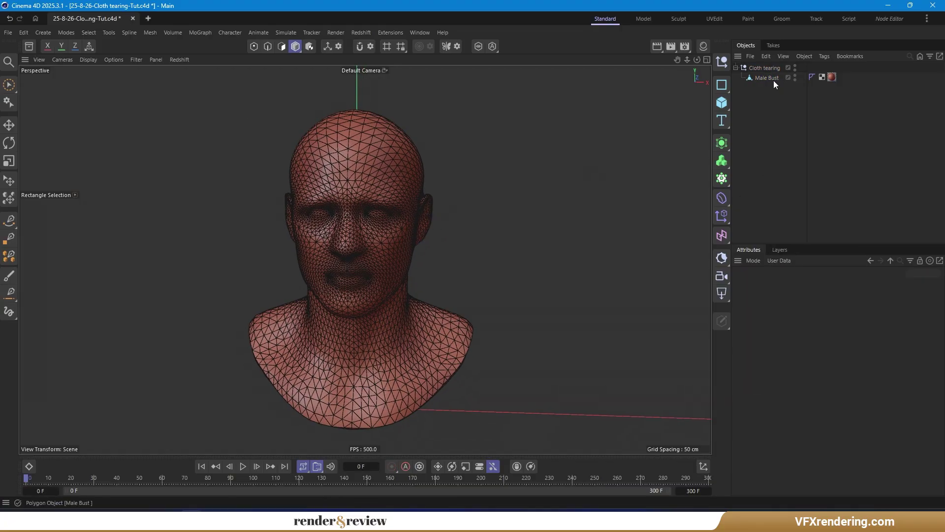
# - Rename the Male Bust object to 'Male Bust In'
pyautogui.doubleClick(773, 80)
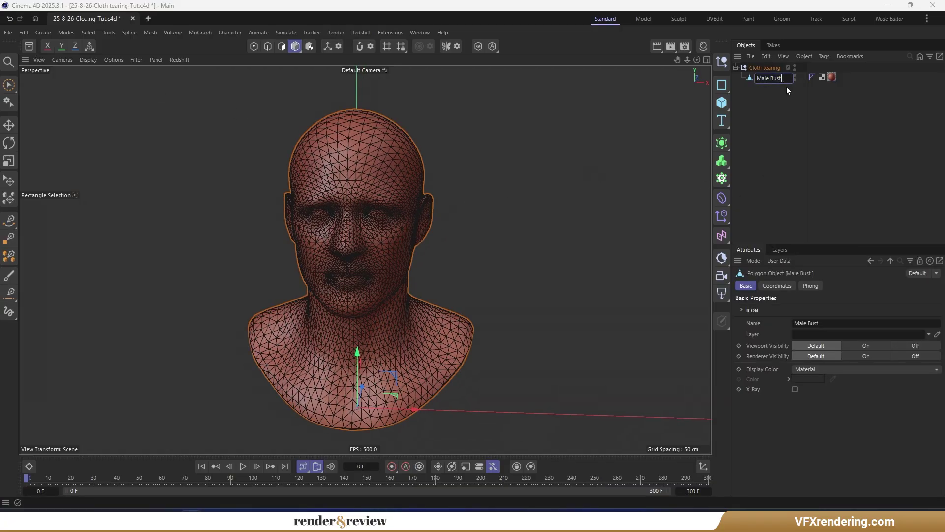
pyautogui.write('In')
pyautogui.click(751, 4)
pyautogui.click(778, 169)
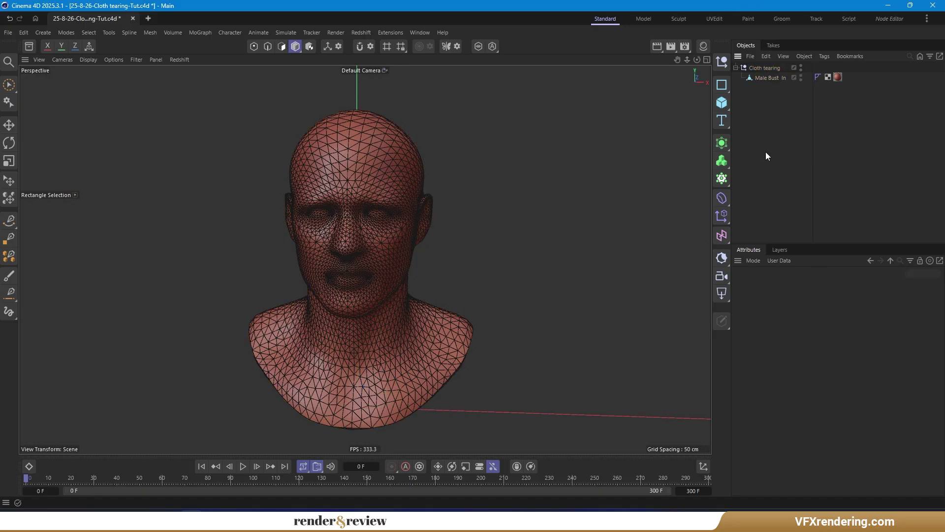
# - Duplicate Male Bust In and name the copy 'Male Bust Out'
pyautogui.click(770, 78)
pyautogui.hotkey('ctrl', 'c')
pyautogui.hotkey('ctrl', 'v')
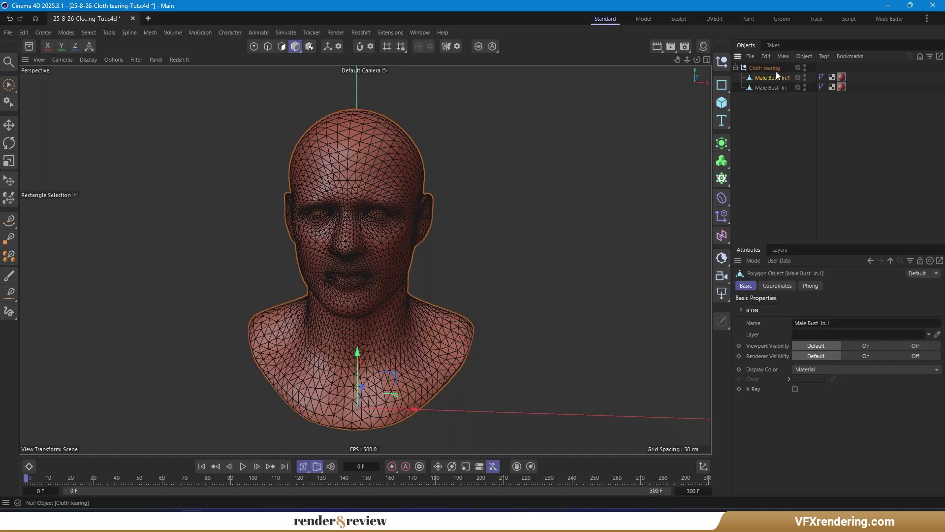
pyautogui.doubleClick(776, 79)
pyautogui.moveTo(783, 79); pyautogui.dragTo(798, 80)
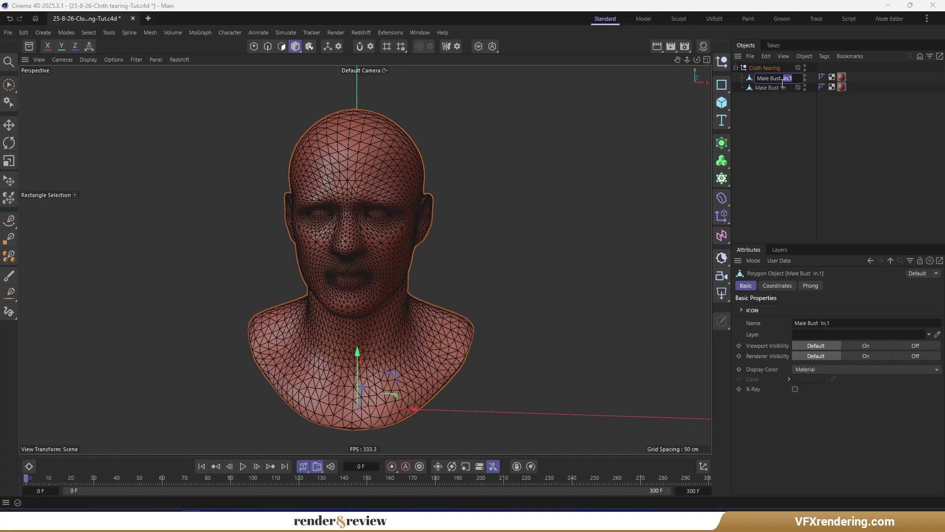
pyautogui.write('Out')
pyautogui.press('Return')
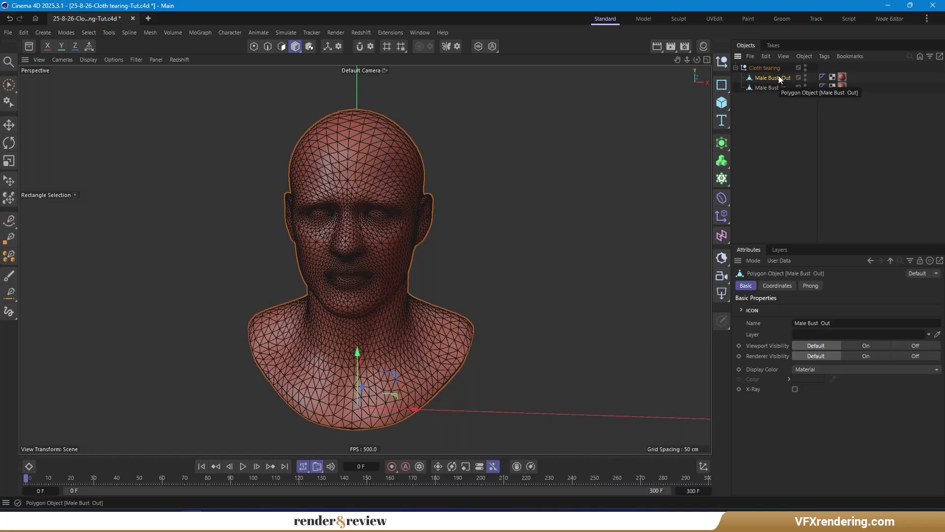
# - Delete the Material tag from Male Bust Out so it appears white
pyautogui.click(841, 78)
pyautogui.press('Delete')
pyautogui.click(770, 81)
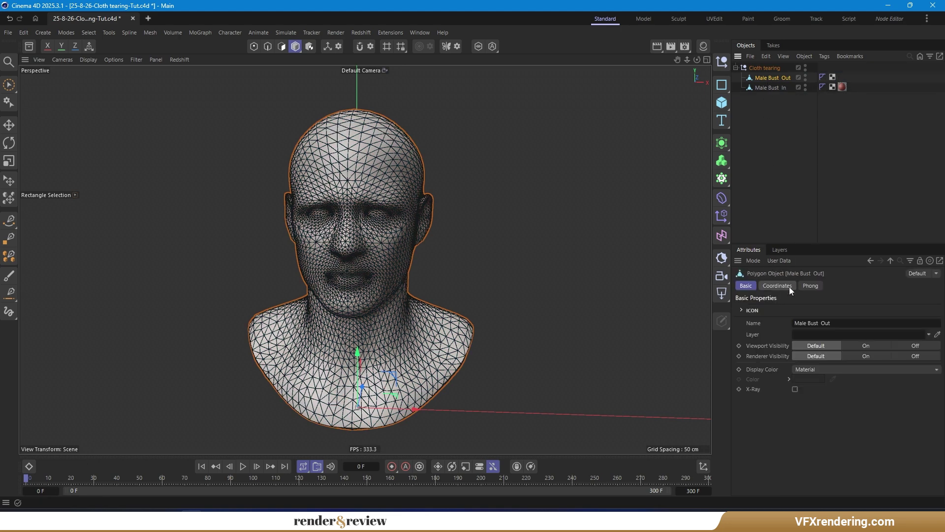
pyautogui.click(780, 187)
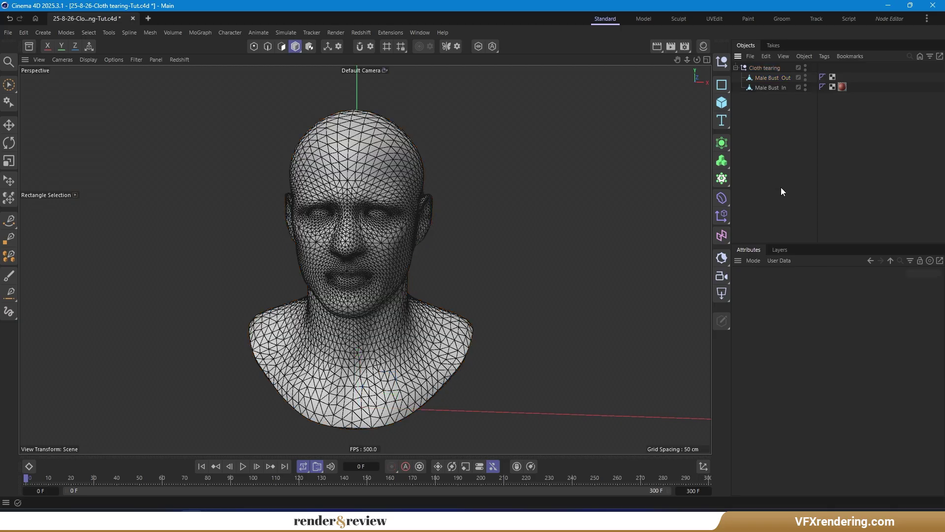
pyautogui.hotkey('shift', 'c')
# - Add a Nodes Modifier via the 'node' command search and parent it under Male Bust Out
pyautogui.write('node')
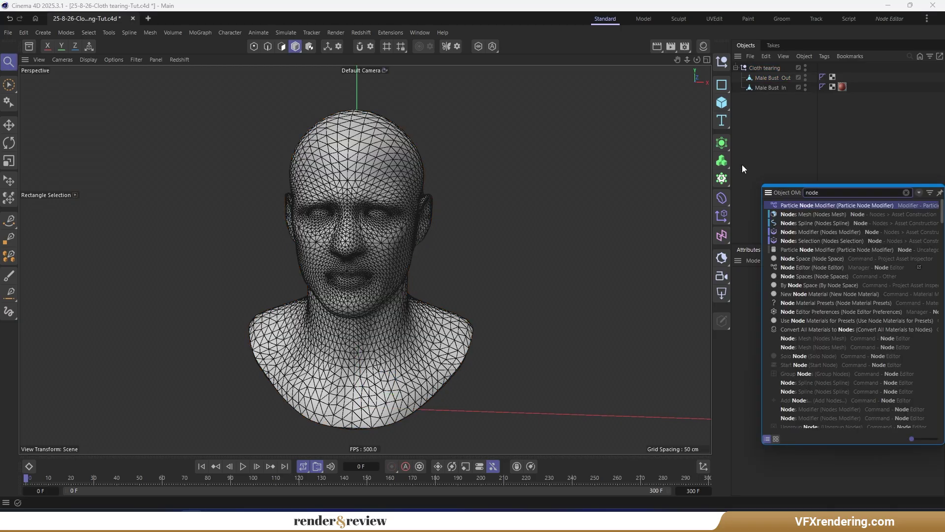
pyautogui.click(813, 232)
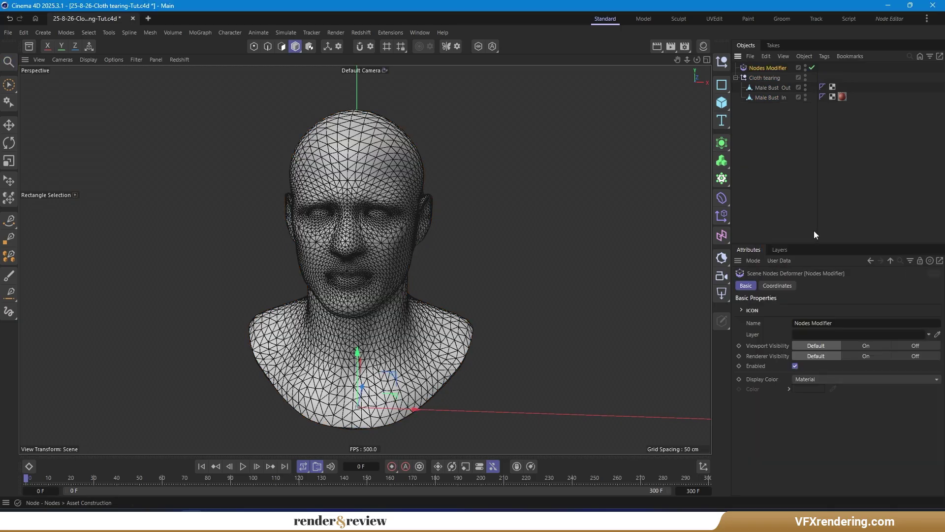
pyautogui.moveTo(775, 68); pyautogui.dragTo(776, 88)
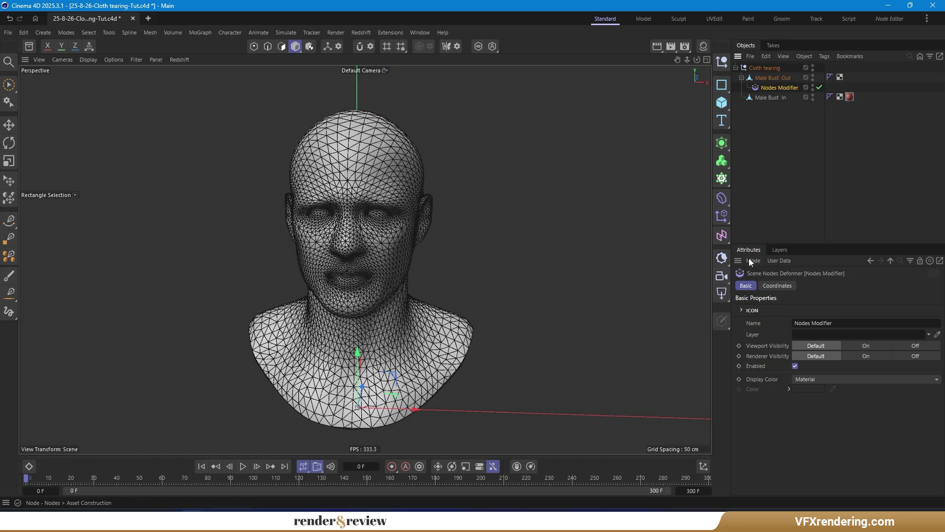
pyautogui.click(777, 285)
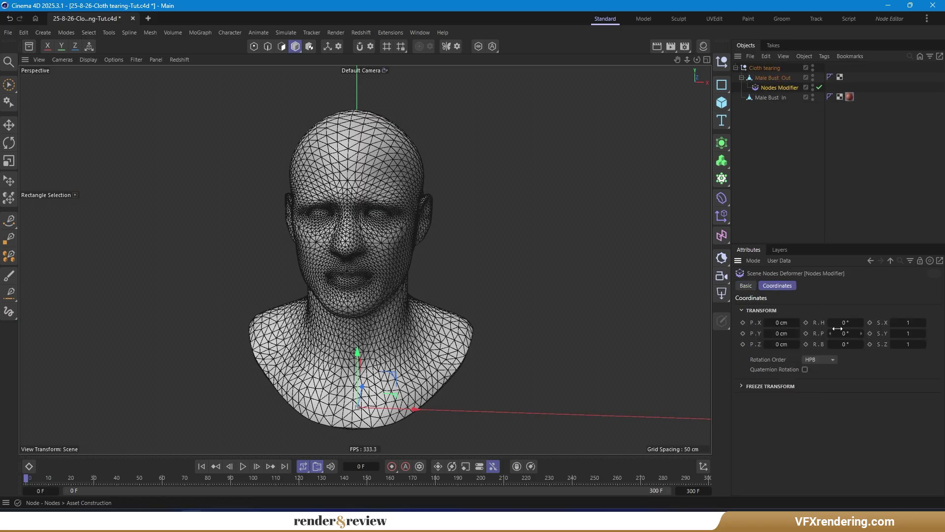
# - In the Node Editor layout, add a Polygon Bevel node to the graph
pyautogui.click(889, 19)
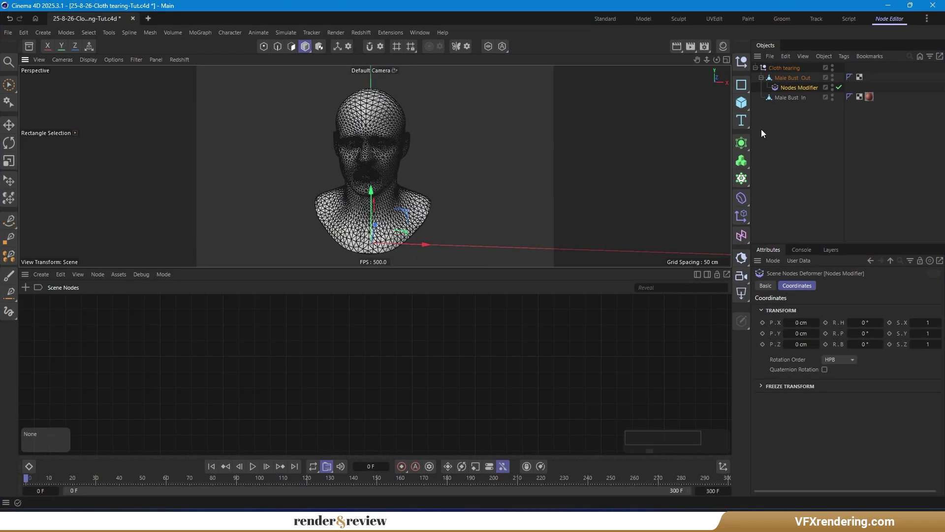
pyautogui.doubleClick(200, 355)
pyautogui.write('pc')
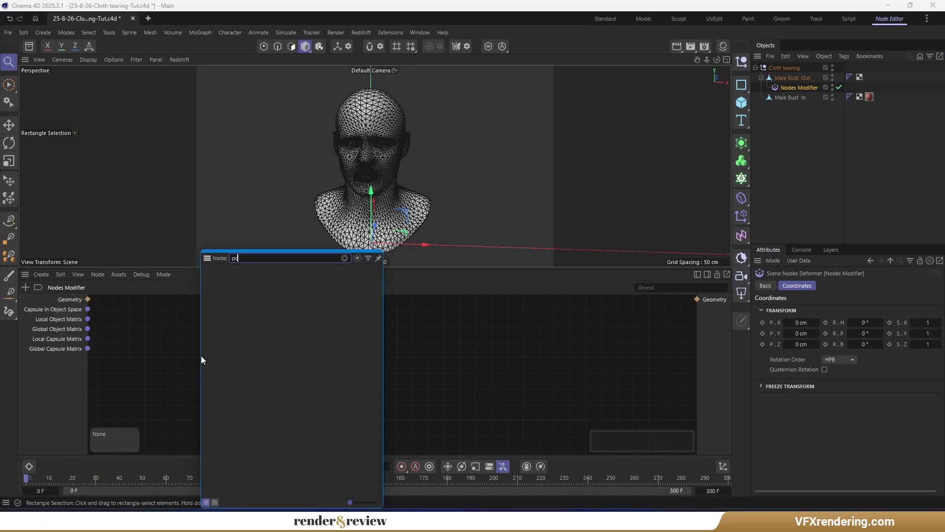
pyautogui.write('lygon')
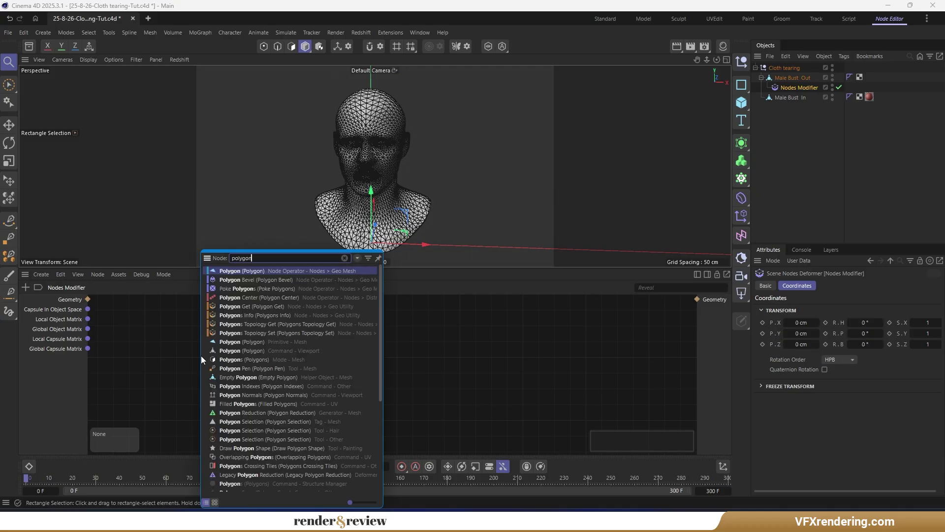
pyautogui.click(246, 279)
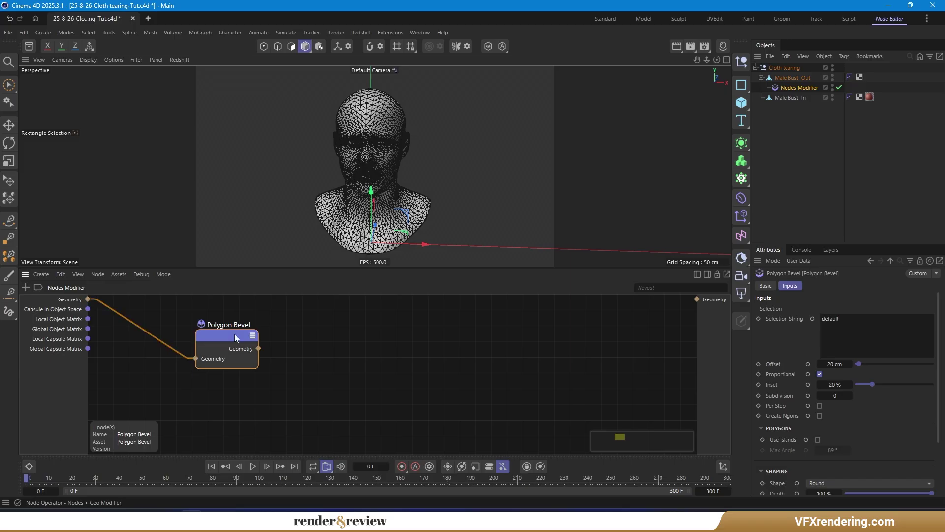
pyautogui.moveTo(235, 337); pyautogui.dragTo(233, 339)
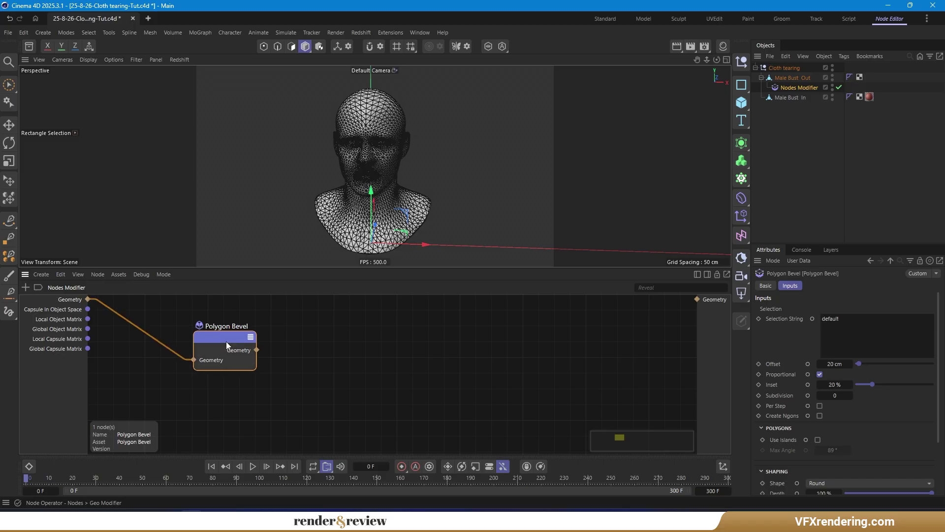
# - Connect the Polygon Bevel result to the graph's output geometry
pyautogui.hotkey('ctrl', 'Return')
pyautogui.scroll(-2, 367, 171)
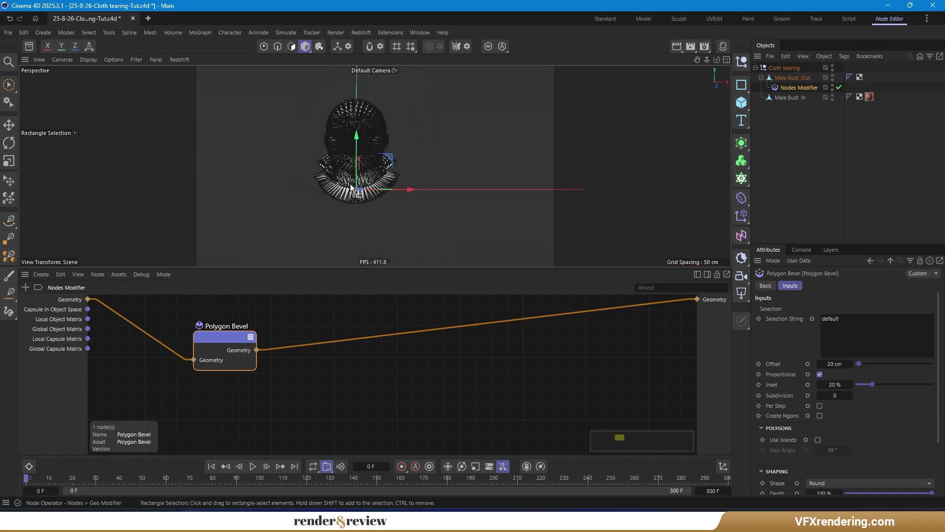
pyautogui.scroll(5, 364, 158)
pyautogui.scroll(-3, 358, 127)
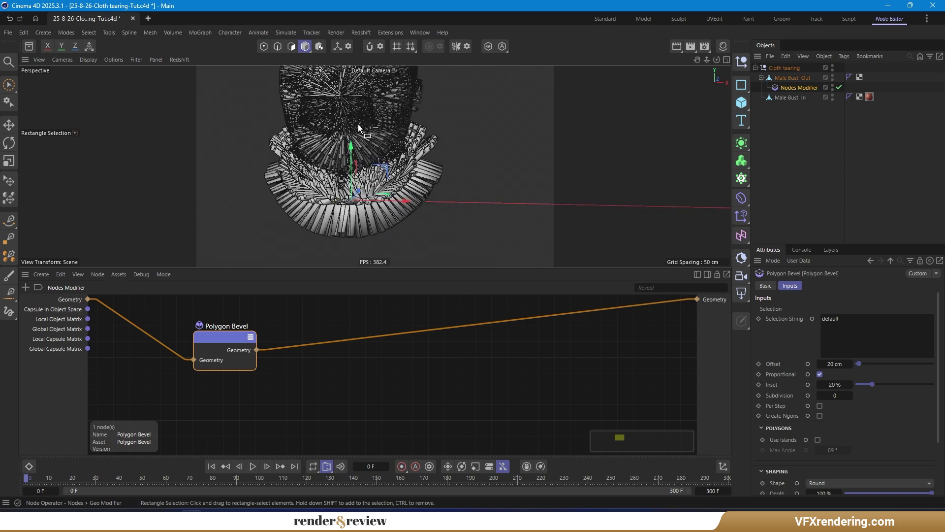
pyautogui.scroll(2, 359, 125)
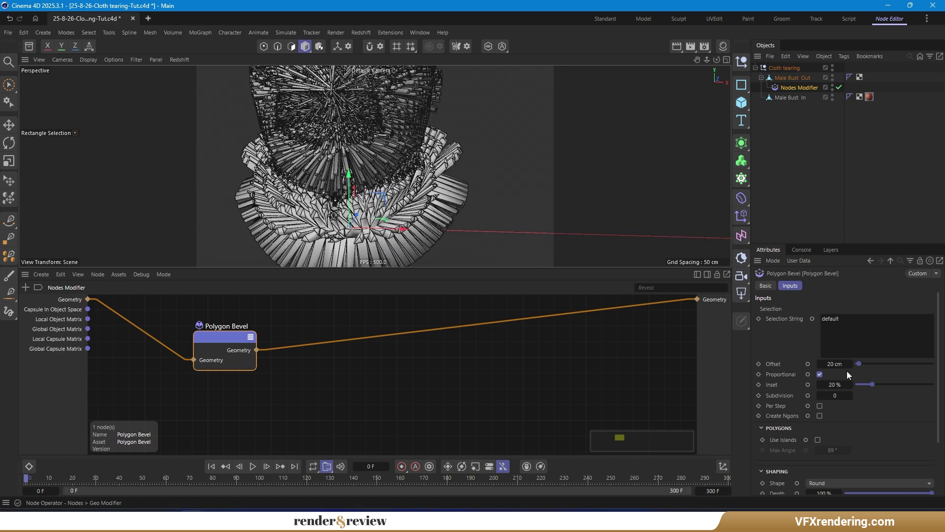
# - Set the bevel Inset to 0 % and the Offset to 0.6 cm
pyautogui.click(827, 363)
pyautogui.write('0')
pyautogui.click(838, 385)
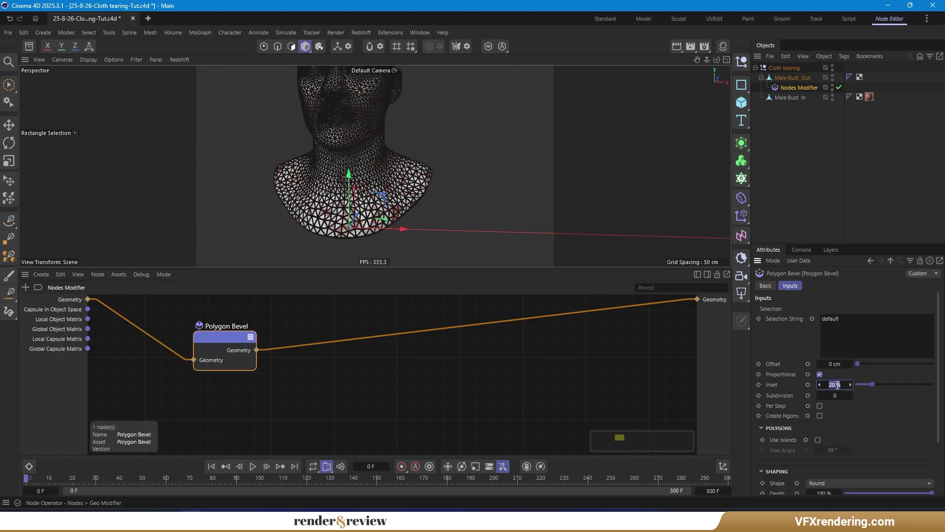
pyautogui.write('0')
pyautogui.press('Return')
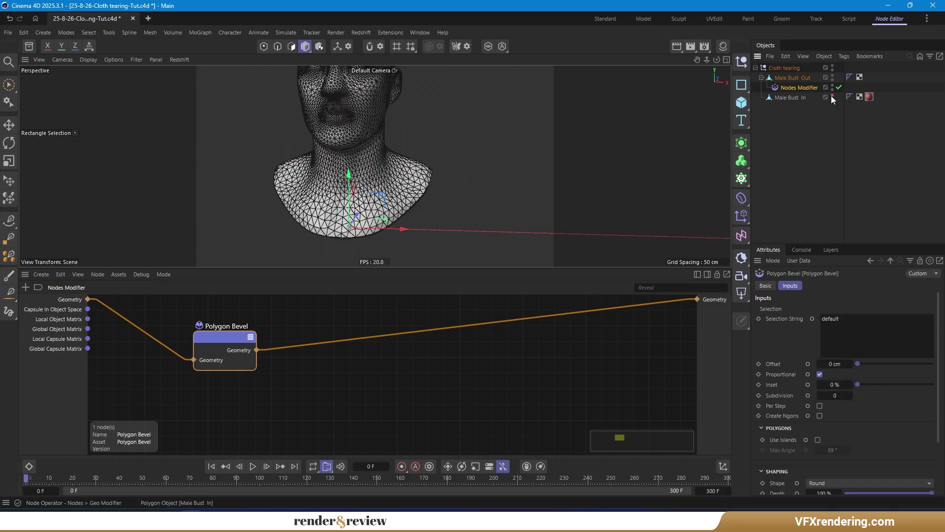
pyautogui.click(832, 364)
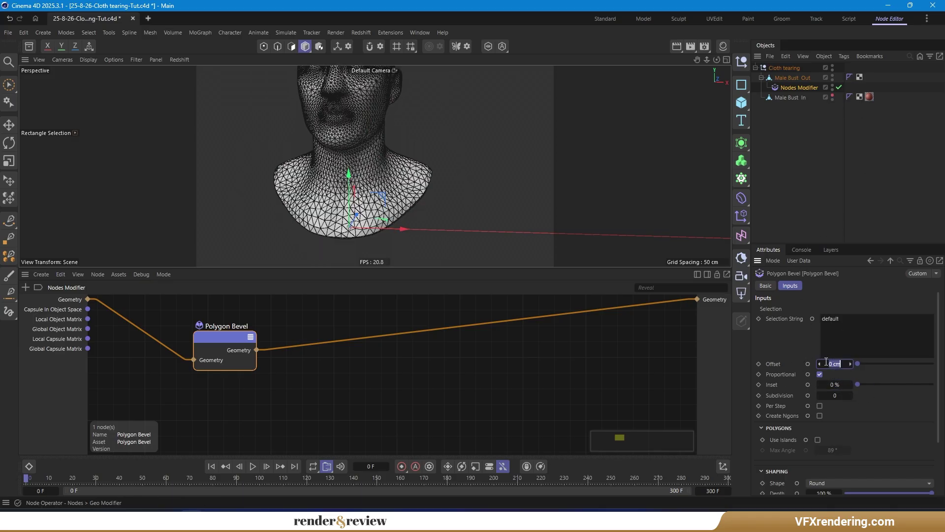
pyautogui.write('0.6')
pyautogui.press('Return')
# - Enable Use Islands on the bevel and expose Offset as a node input port
pyautogui.scroll(2, 397, 164)
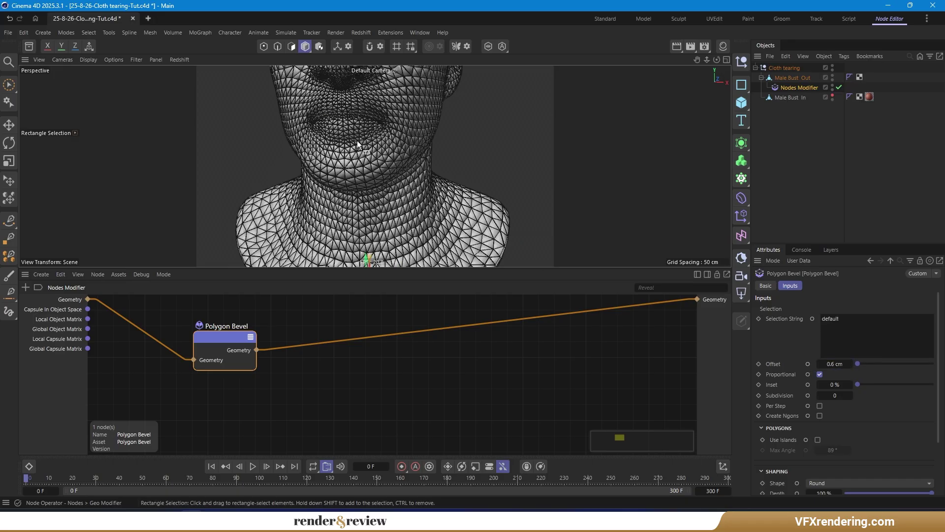
pyautogui.scroll(3, 397, 164)
pyautogui.scroll(3, 397, 164)
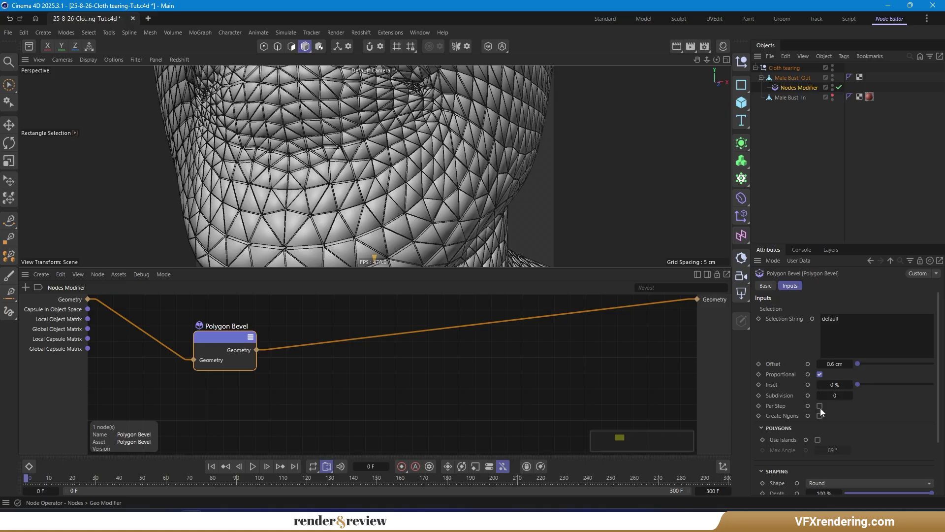
pyautogui.click(818, 439)
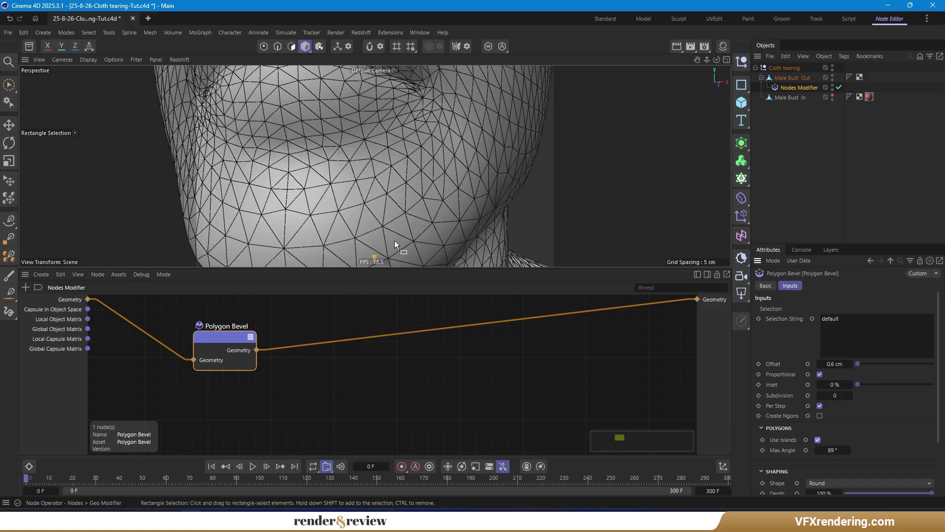
pyautogui.scroll(-4, 395, 240)
pyautogui.scroll(-3, 395, 225)
pyautogui.moveTo(394, 256)
pyautogui.keyDown('alt'); pyautogui.mouseDown()
pyautogui.moveTo(320, 163)
pyautogui.moveTo(389, 197)
pyautogui.mouseUp(); pyautogui.keyUp('alt')
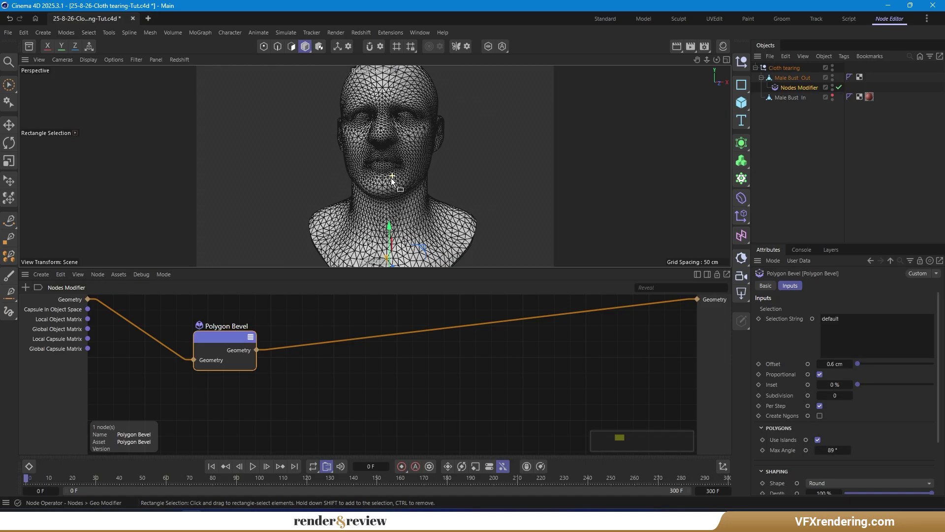
pyautogui.scroll(-2, 389, 197)
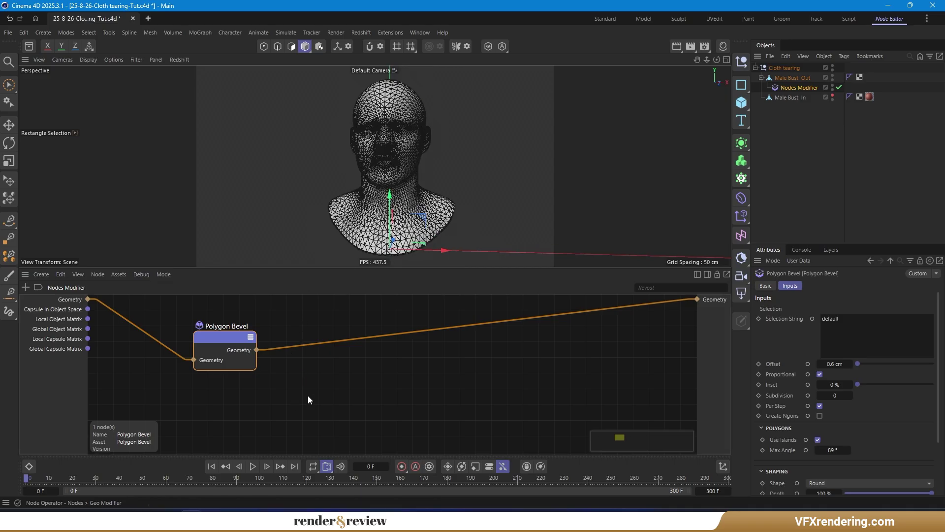
pyautogui.click(807, 364)
# - Expose Inset and wire Offset and Inset into the modifier's root inputs
pyautogui.click(807, 385)
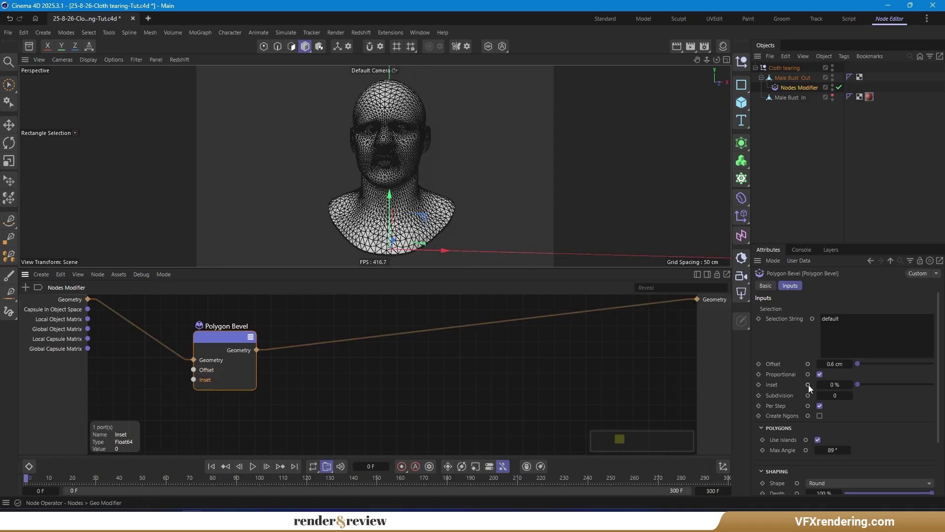
pyautogui.moveTo(194, 369); pyautogui.dragTo(82, 384)
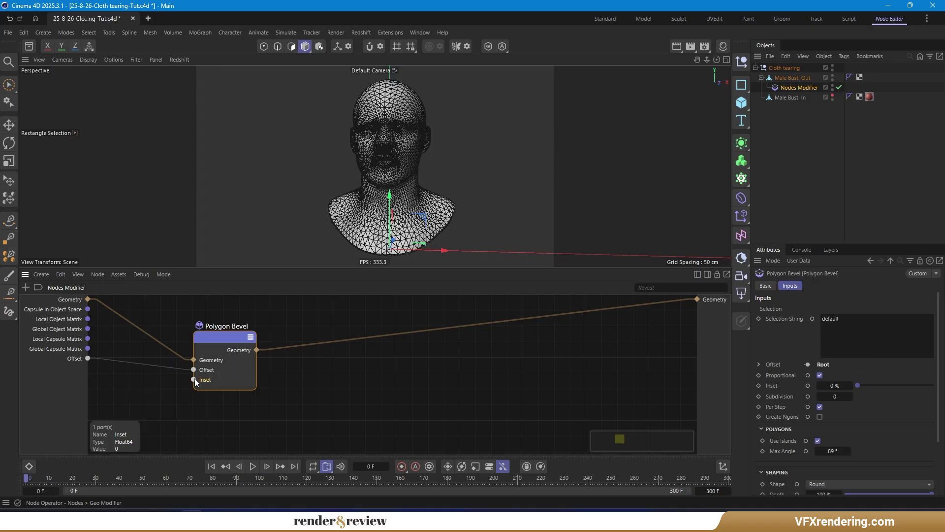
pyautogui.moveTo(194, 379)
pyautogui.mouseDown()
pyautogui.moveTo(81, 379)
pyautogui.moveTo(75, 359)
pyautogui.mouseUp()
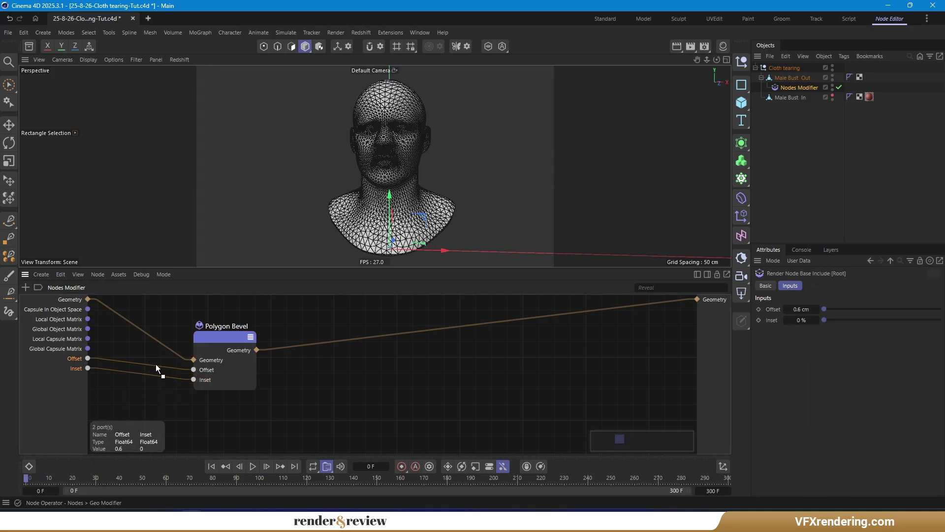
pyautogui.moveTo(155, 365); pyautogui.dragTo(129, 368)
# - Expose Proportional, Per Step and Use Islands as Polygon Bevel input ports
pyautogui.click(226, 337)
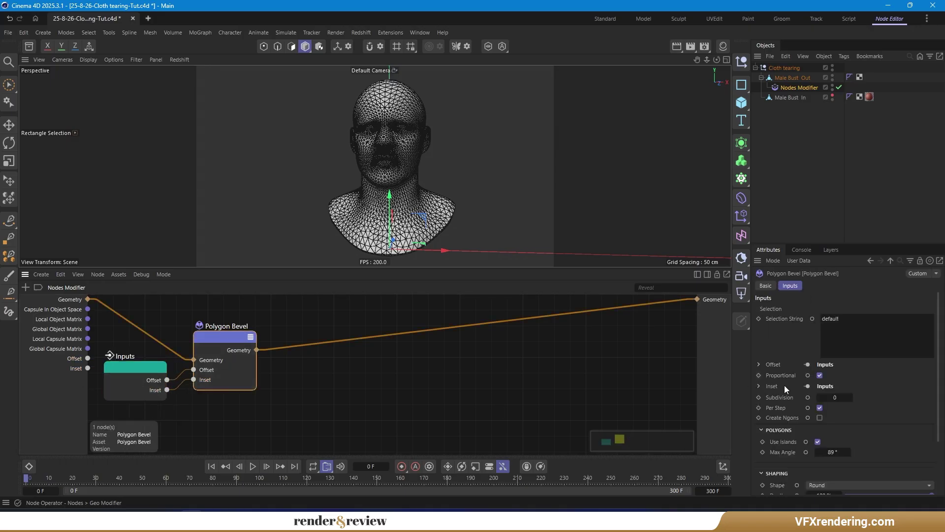
pyautogui.click(809, 375)
pyautogui.click(807, 408)
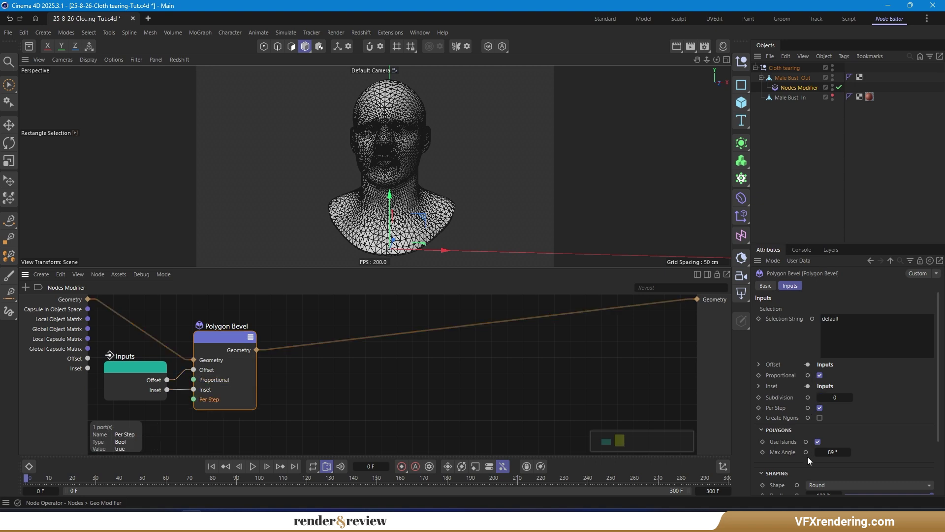
pyautogui.click(806, 441)
pyautogui.scroll(-3, 775, 402)
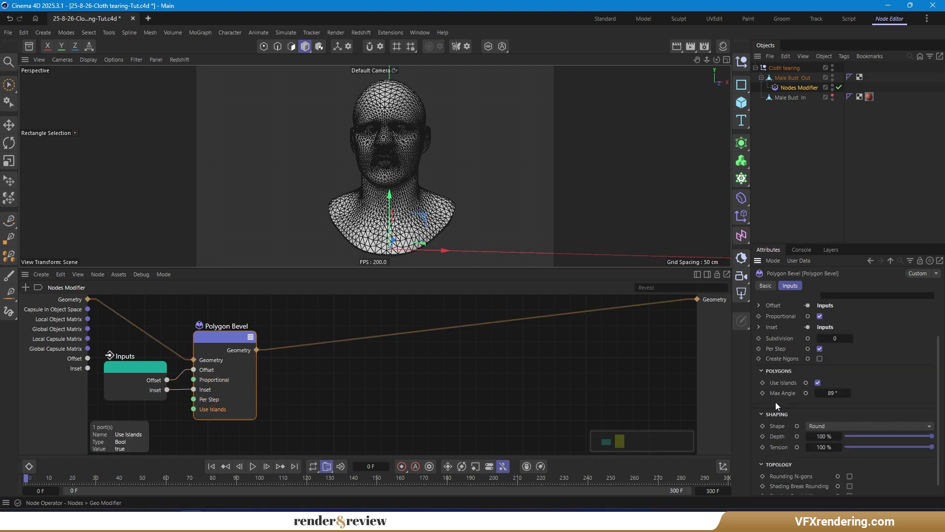
pyautogui.scroll(-1, 776, 399)
# - Search the node list for 'sub' to add a subdivision node
pyautogui.click(315, 399)
pyautogui.hotkey('shift', 'c')
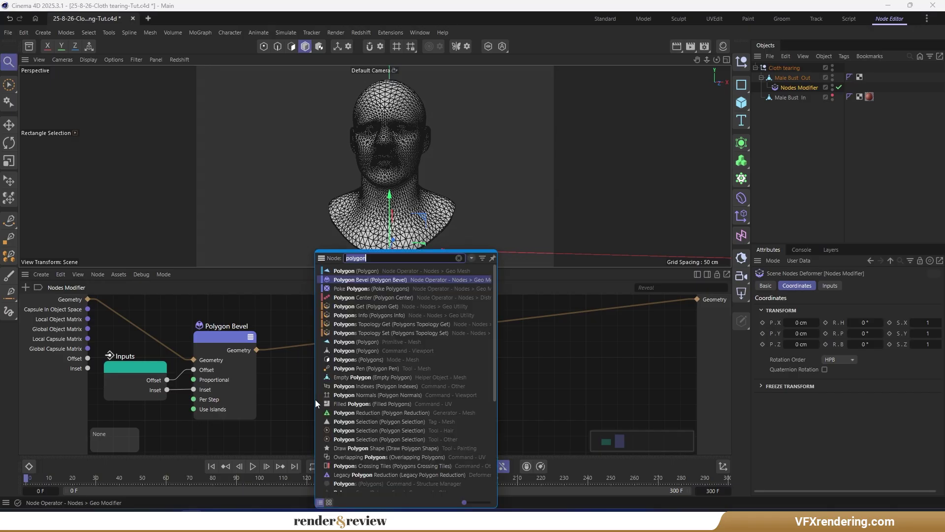
pyautogui.write('sub')
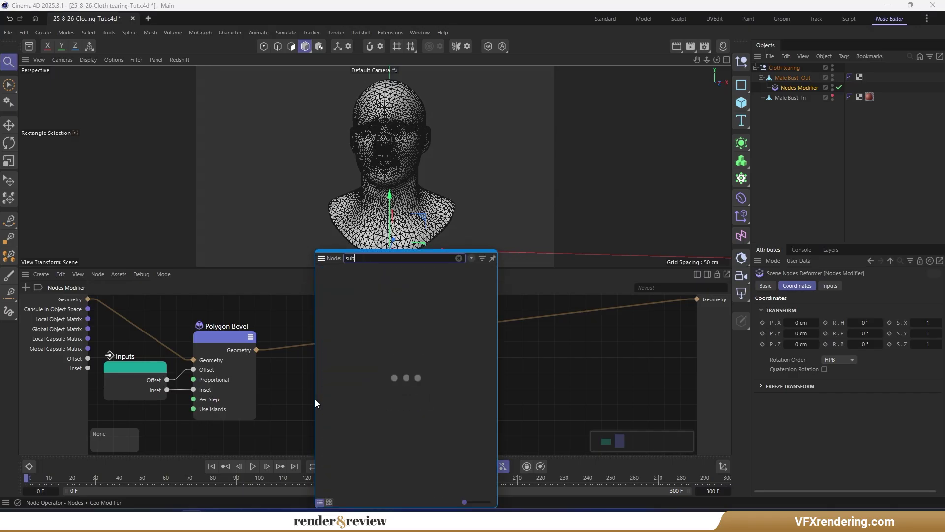
# - Insert a Subdivide node after Polygon Bevel using Loop mode with Smooth enabled
pyautogui.press('Return')
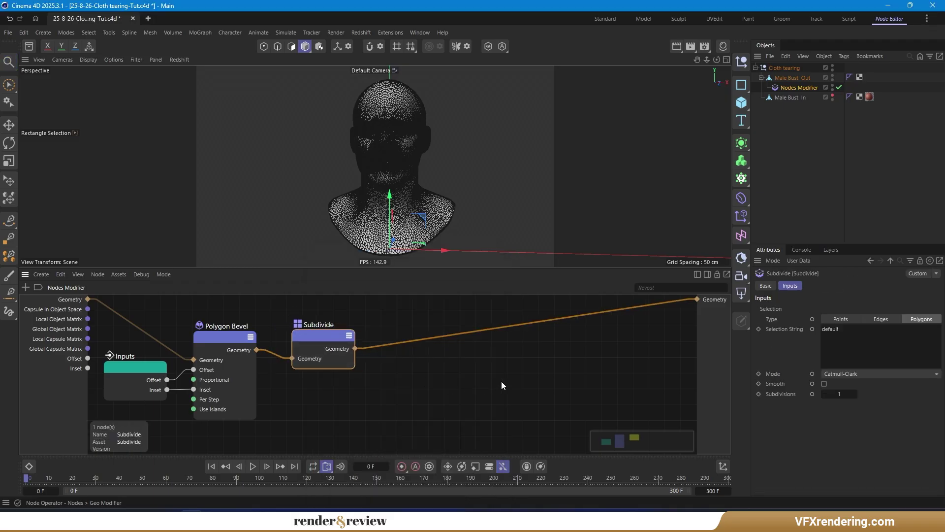
pyautogui.click(838, 373)
pyautogui.click(846, 398)
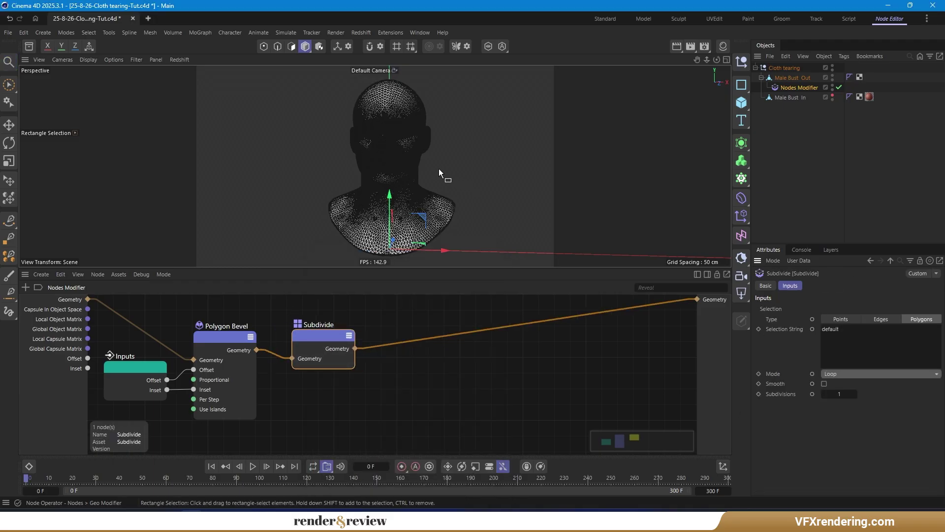
pyautogui.scroll(10, 448, 170)
pyautogui.moveTo(381, 167)
pyautogui.keyDown('alt'); pyautogui.mouseDown()
pyautogui.moveTo(302, 131)
pyautogui.moveTo(344, 138)
pyautogui.mouseUp(); pyautogui.keyUp('alt')
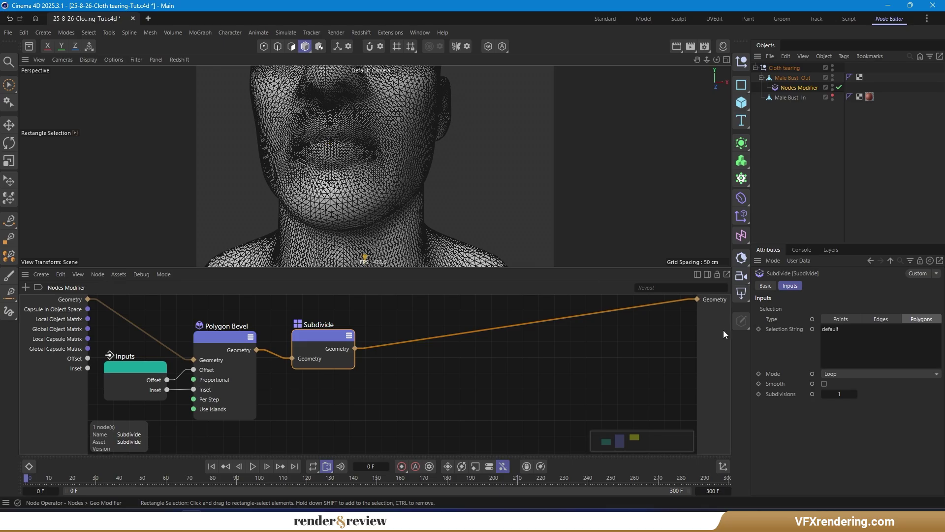
pyautogui.click(824, 383)
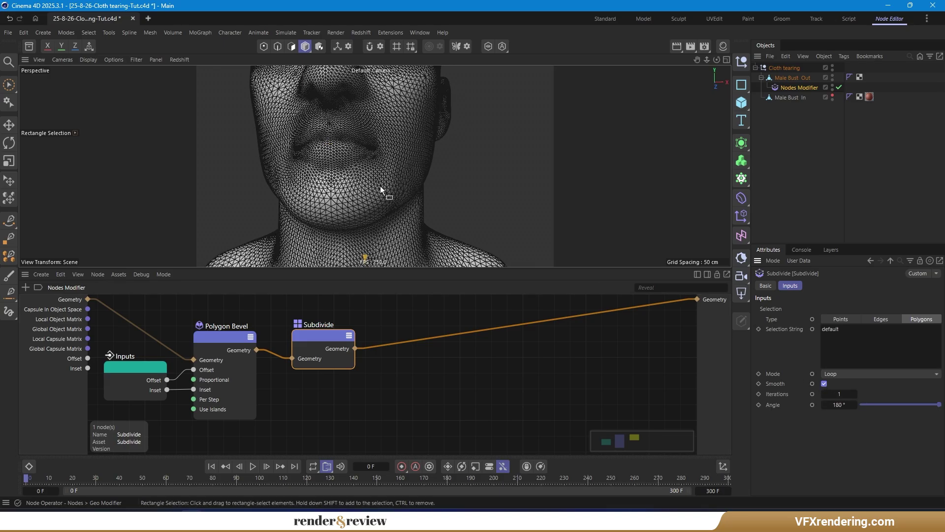
pyautogui.scroll(-5, 381, 189)
pyautogui.keyDown('alt'); pyautogui.moveTo(355, 148); pyautogui.dragTo(291, 148); pyautogui.keyUp('alt')
pyautogui.scroll(-3, 362, 195)
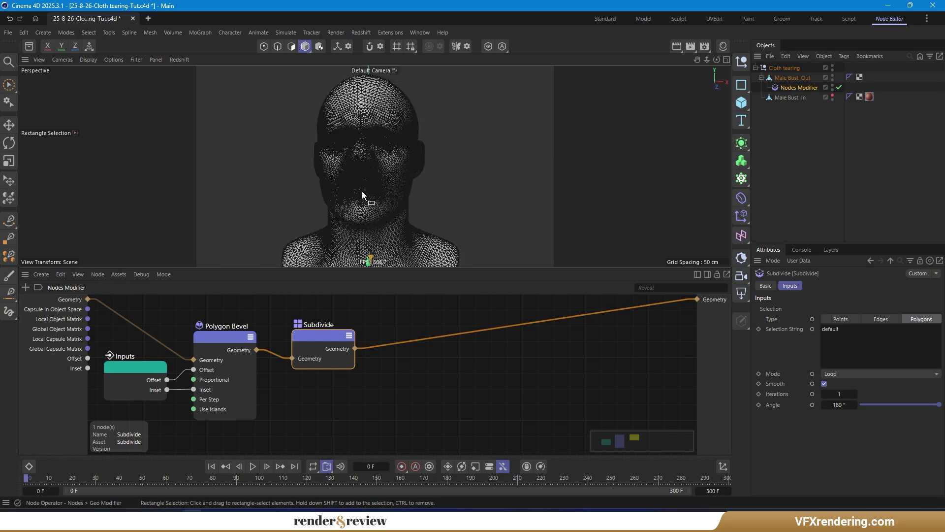
pyautogui.click(393, 393)
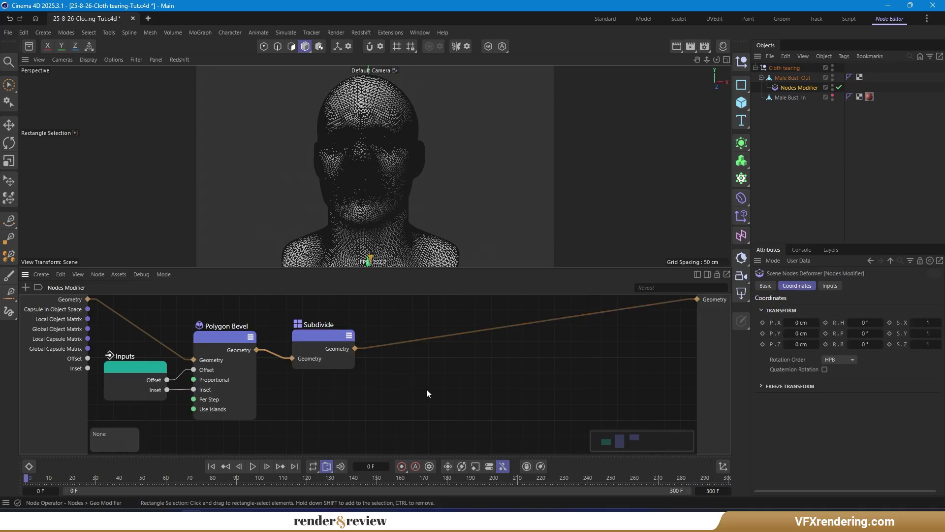
pyautogui.click(306, 332)
# - Add a Quad Remesh node after Subdivide with 50 % polygon scale and Adaptive on
pyautogui.click(438, 383)
pyautogui.doubleClick(436, 380)
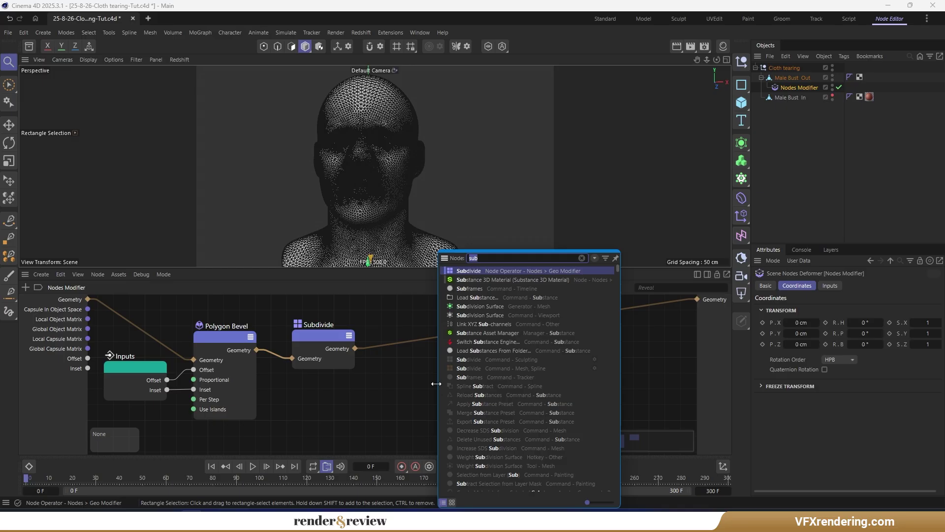
pyautogui.write('quad')
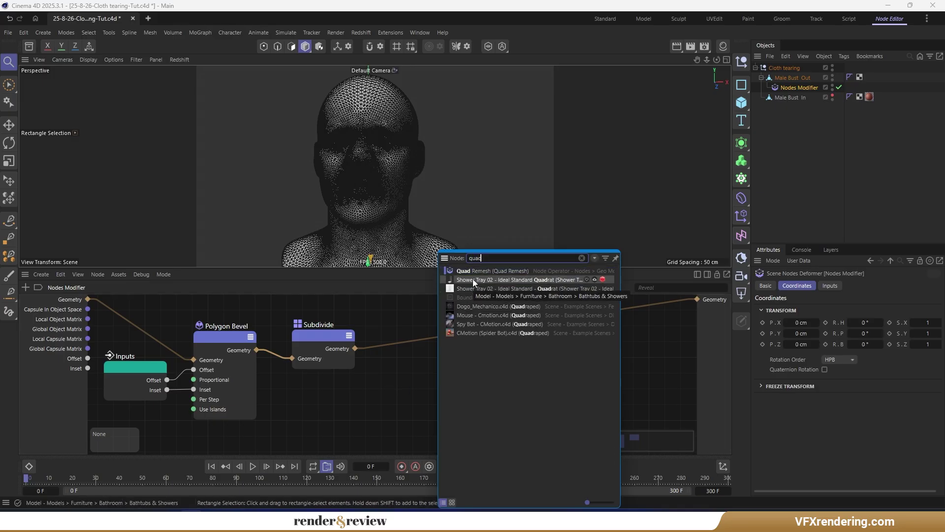
pyautogui.moveTo(439, 303); pyautogui.dragTo(420, 338)
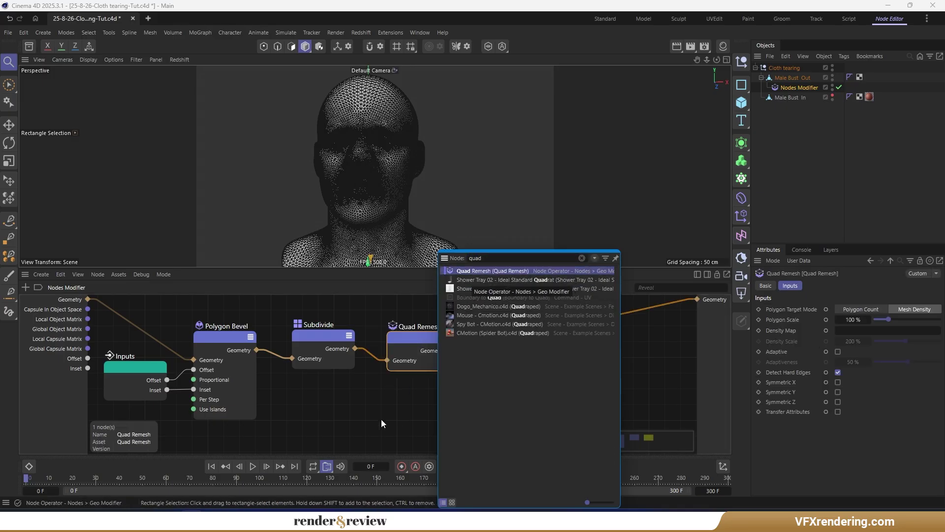
pyautogui.click(408, 352)
pyautogui.click(857, 318)
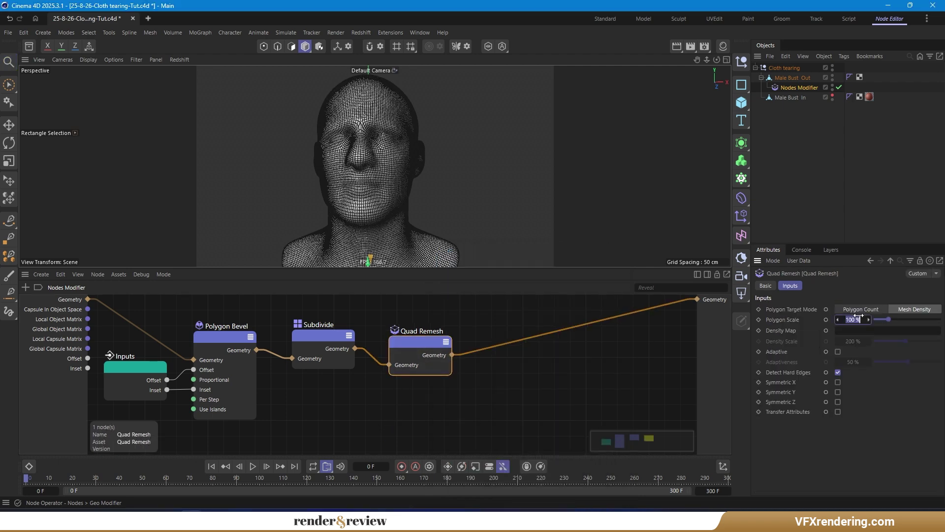
pyautogui.write('50')
pyautogui.press('Return')
pyautogui.click(836, 351)
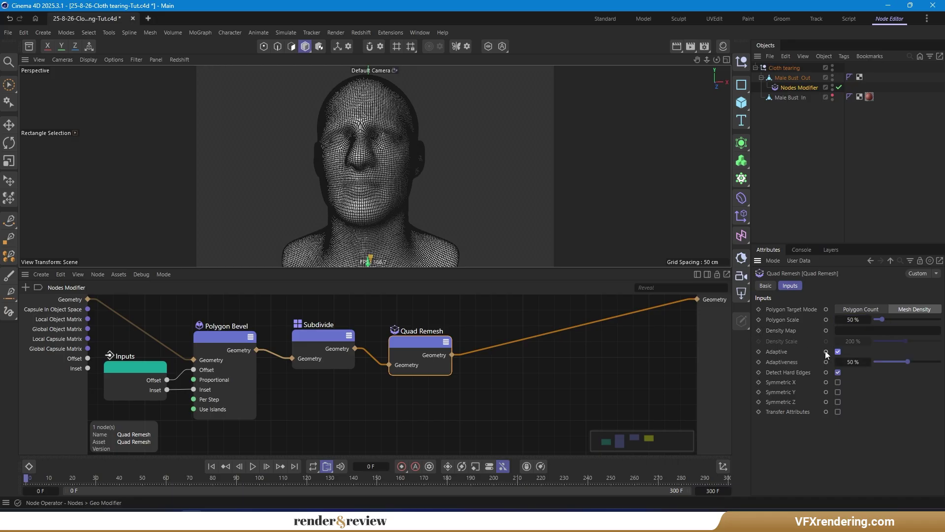
pyautogui.click(473, 374)
pyautogui.scroll(-3, 498, 357)
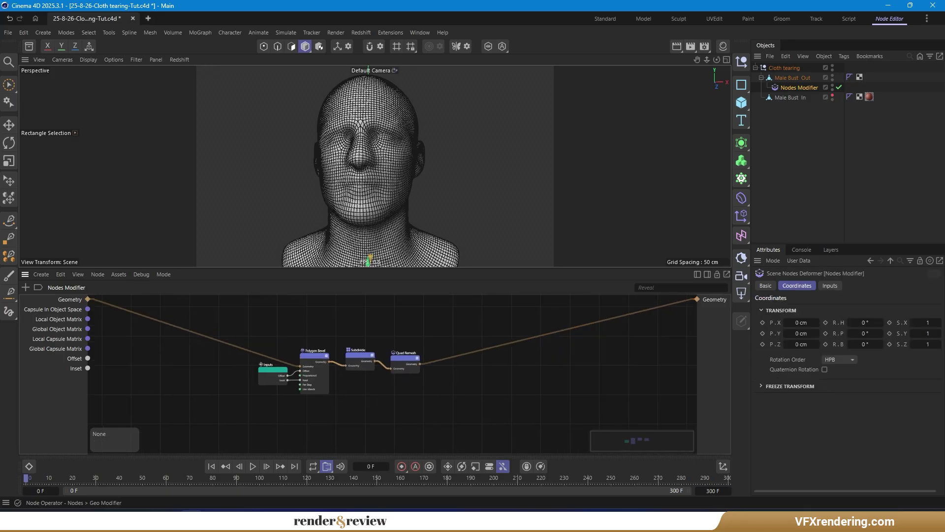
# - Add an If node of type GeometryObject and arrange it beside Quad Remesh
pyautogui.doubleClick(493, 365)
pyautogui.write('quadi')
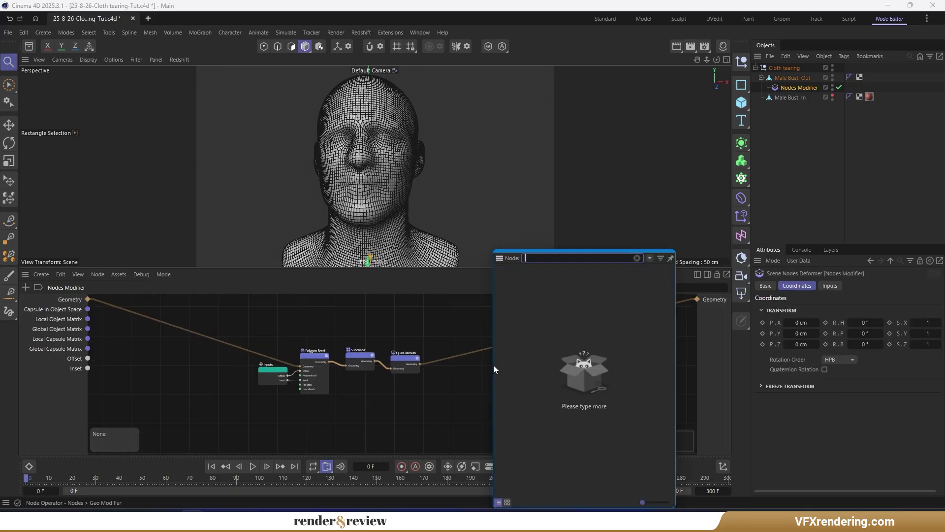
pyautogui.write('f')
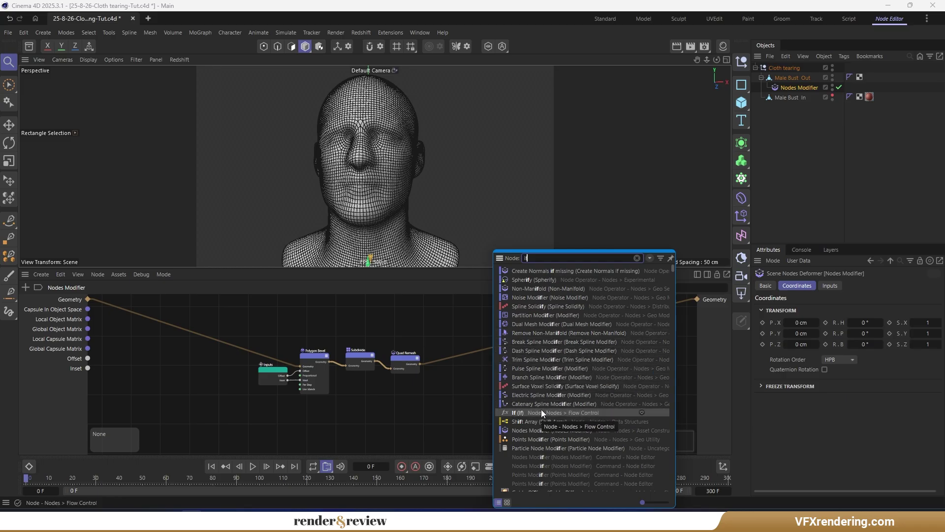
pyautogui.click(541, 411)
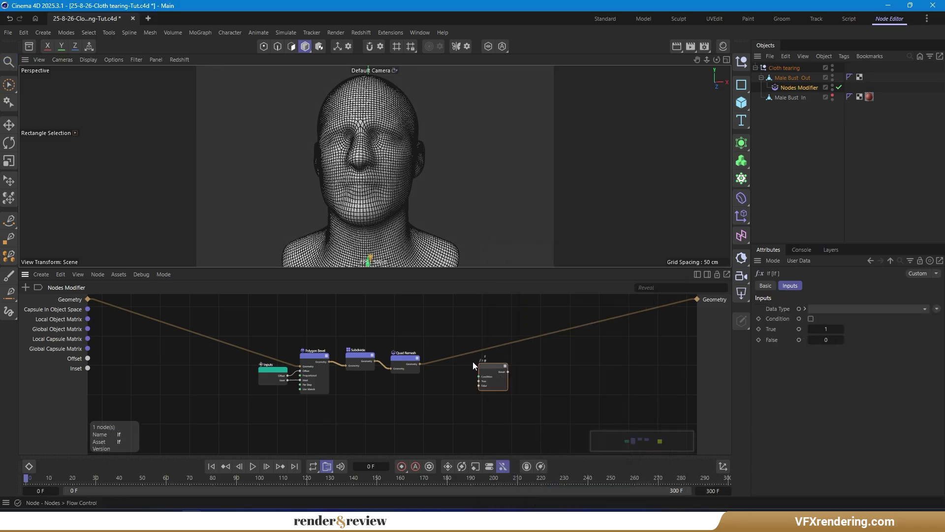
pyautogui.scroll(5, 470, 360)
pyautogui.scroll(-3, 442, 360)
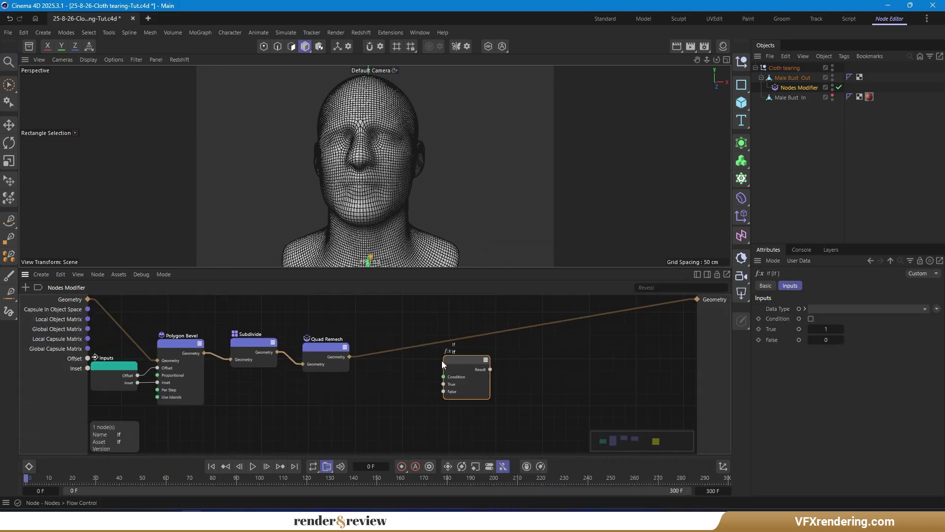
pyautogui.moveTo(433, 343); pyautogui.dragTo(423, 340)
pyautogui.click(867, 309)
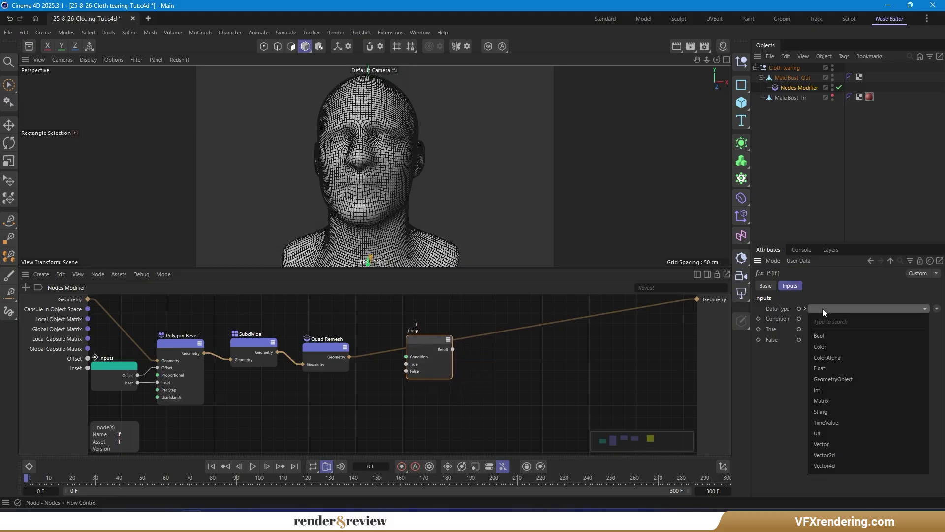
pyautogui.click(841, 375)
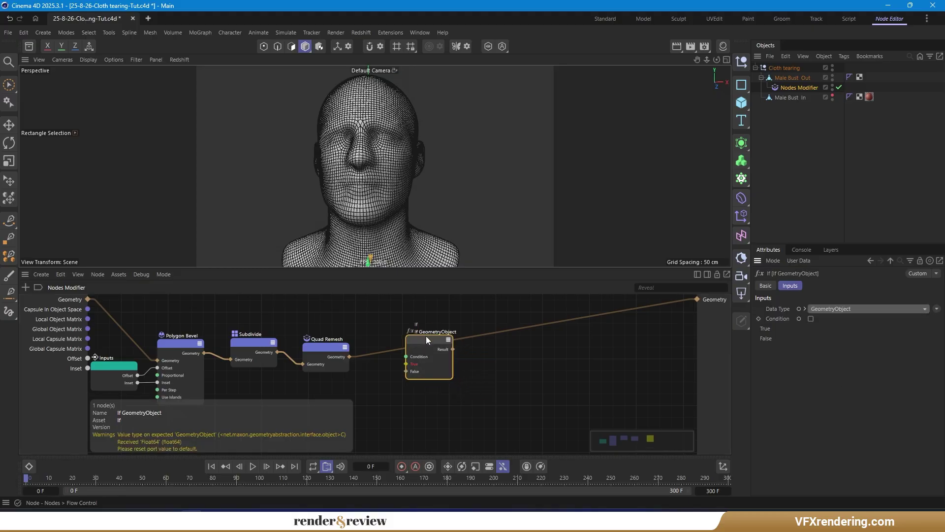
pyautogui.moveTo(419, 345); pyautogui.dragTo(409, 332)
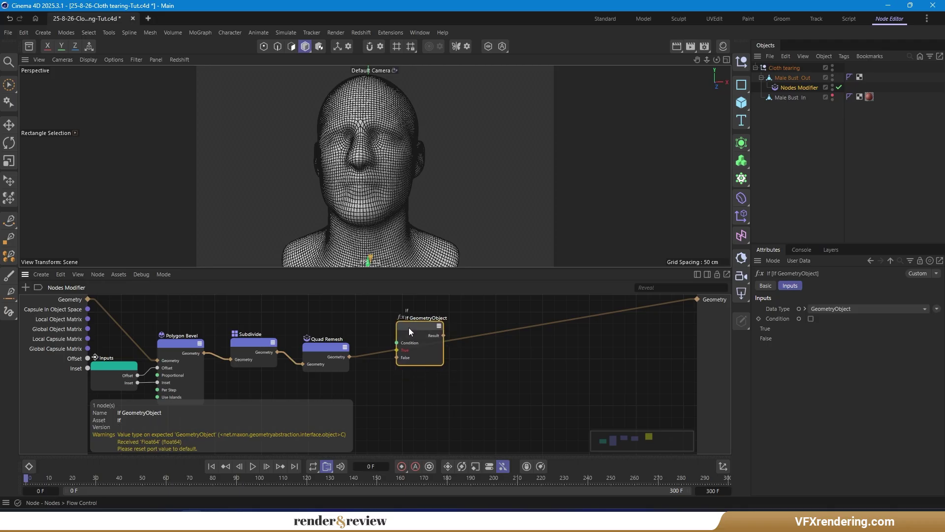
pyautogui.moveTo(318, 348); pyautogui.dragTo(359, 377)
pyautogui.scroll(1, 360, 376)
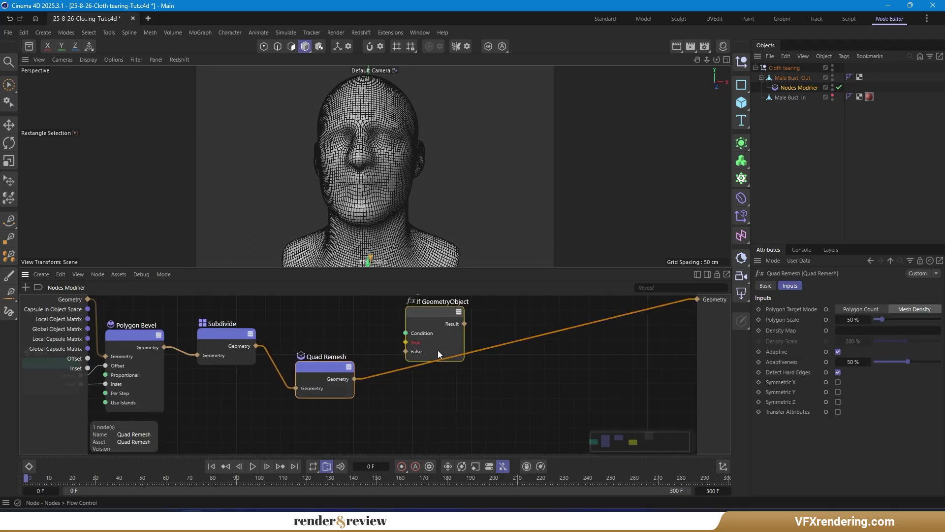
# - Wire Subdivide to If False, Quad Remesh to If True, and expose Condition as a new input
pyautogui.click(417, 353)
pyautogui.moveTo(255, 345); pyautogui.dragTo(406, 342)
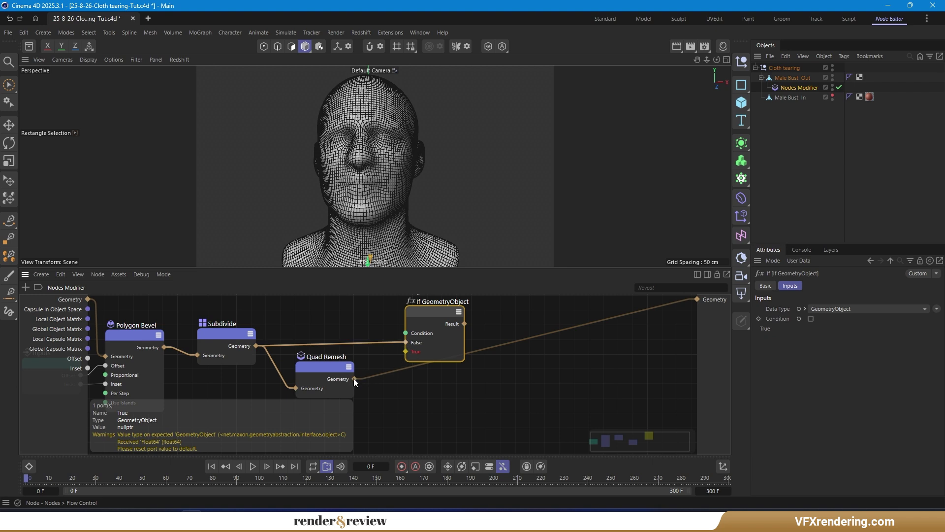
pyautogui.click(352, 378)
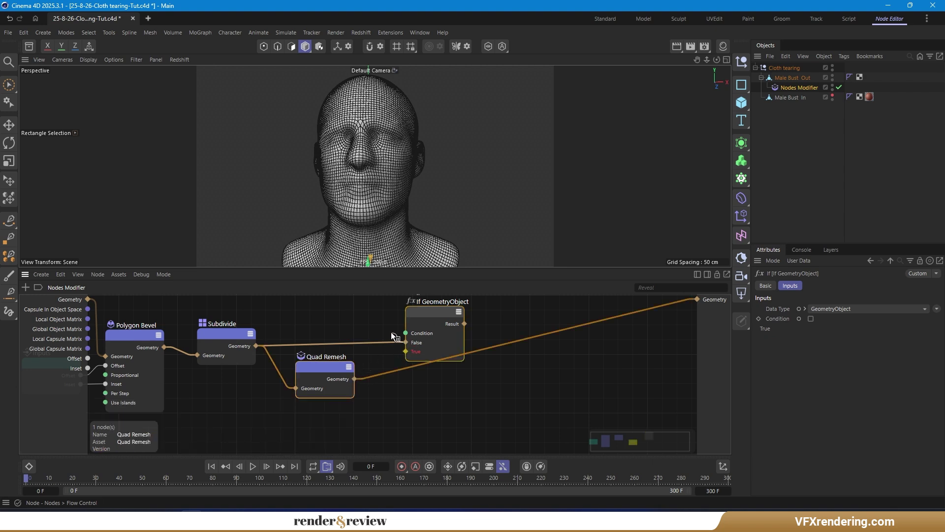
pyautogui.moveTo(355, 378); pyautogui.dragTo(406, 351)
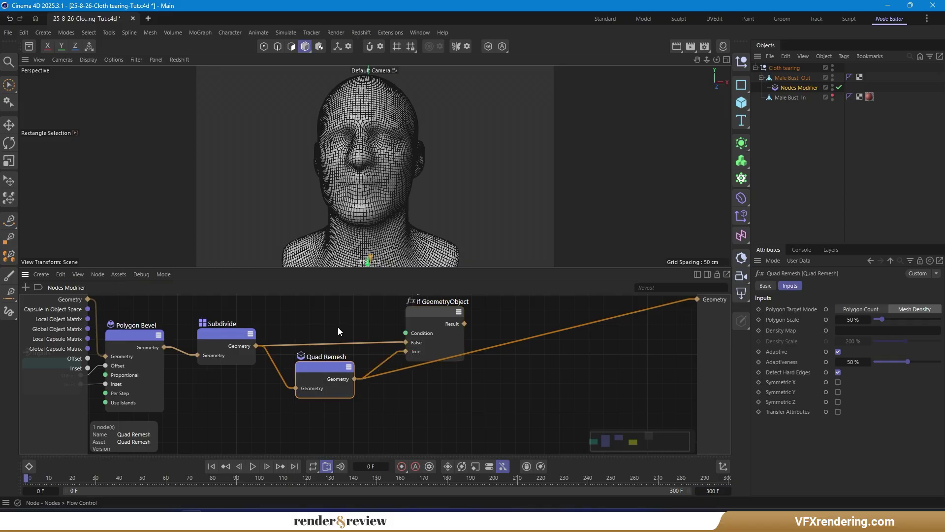
pyautogui.click(424, 323)
pyautogui.rightClick(352, 331)
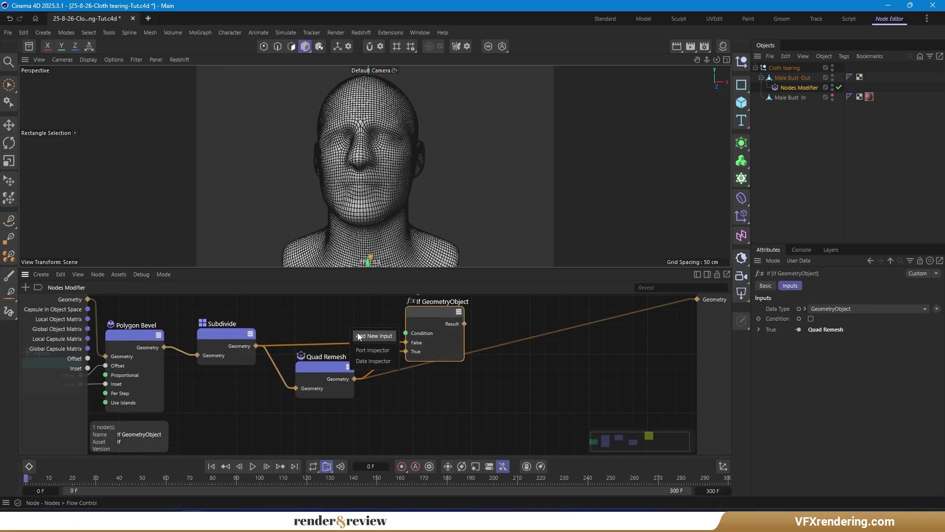
pyautogui.click(358, 337)
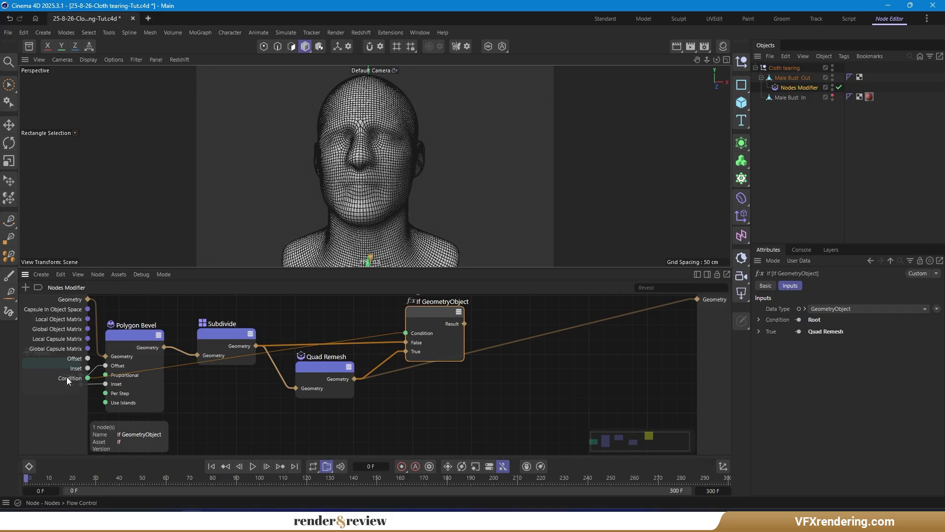
# - Rename the Condition input to 'Quad renesh' and feed the If node's Result into the output Geometry
pyautogui.doubleClick(67, 377)
pyautogui.write('c')
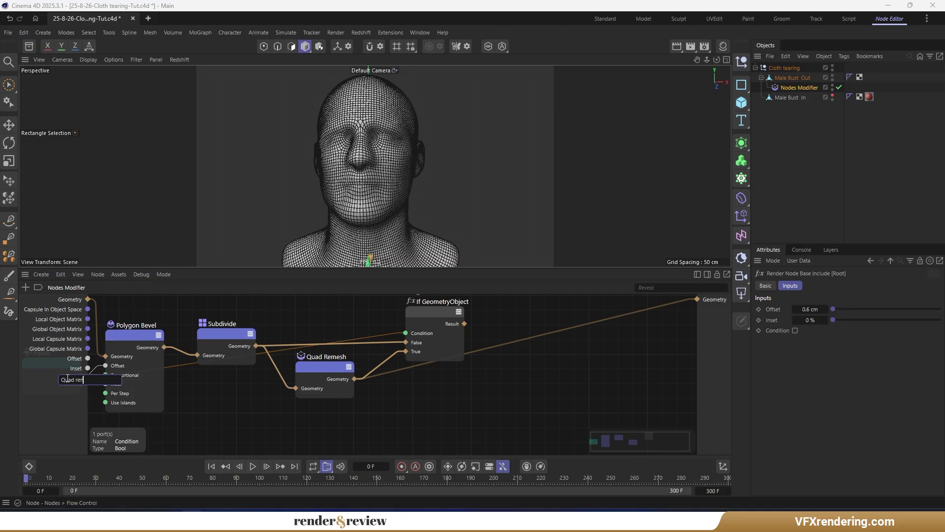
pyautogui.press('Return')
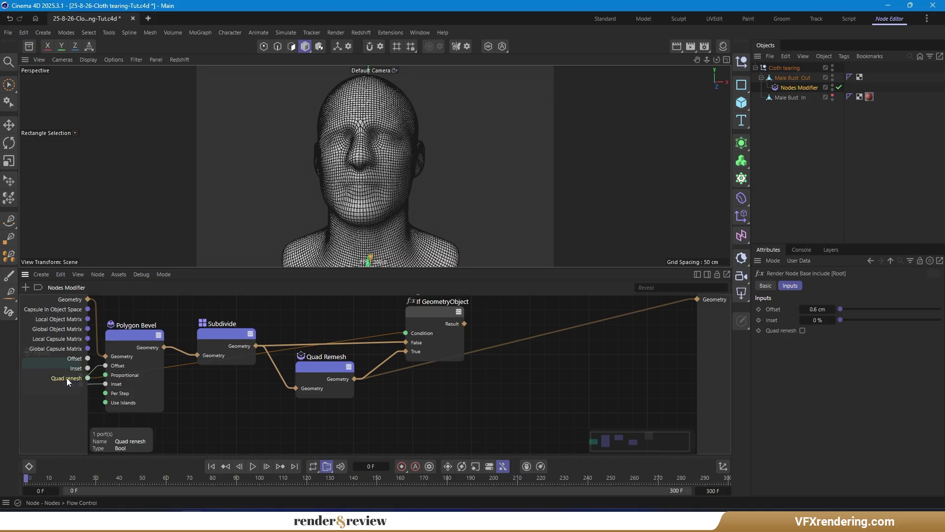
pyautogui.moveTo(66, 377); pyautogui.dragTo(347, 312)
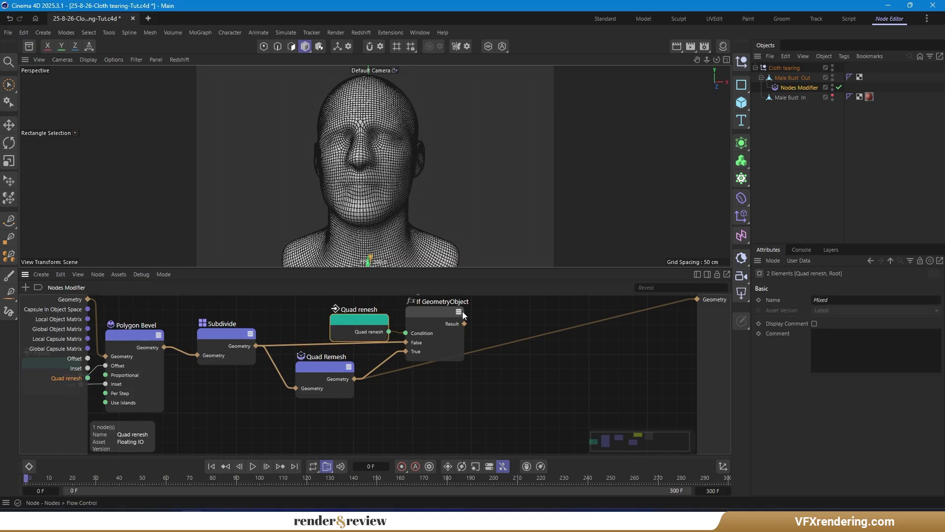
pyautogui.click(439, 320)
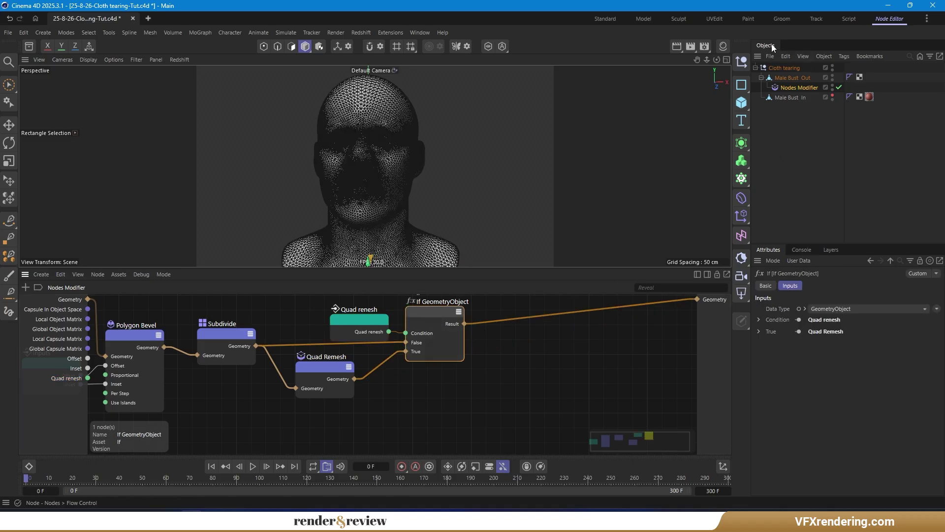
# - In the Standard layout, tick the Nodes Modifier's Quad renesh input and inspect the quad mesh
pyautogui.click(614, 18)
pyautogui.scroll(-5, 349, 274)
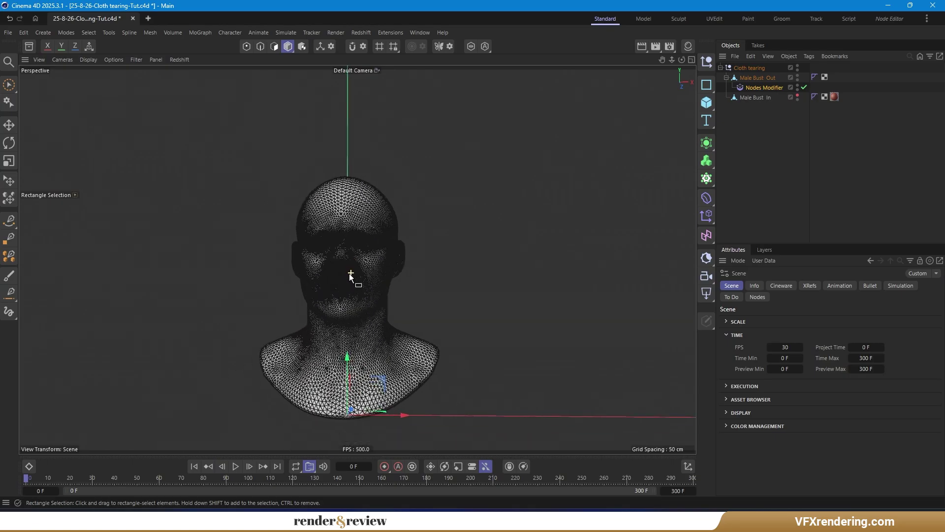
pyautogui.click(760, 87)
pyautogui.click(795, 286)
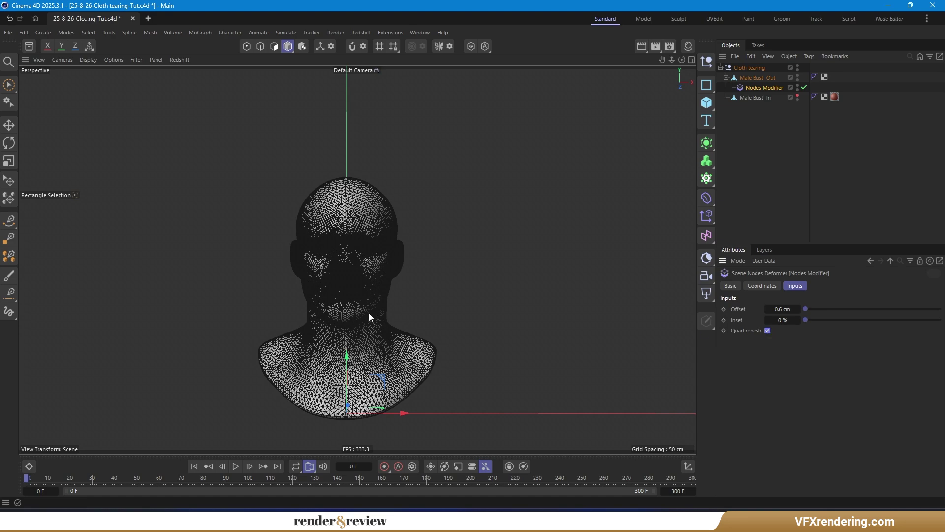
pyautogui.scroll(2, 339, 351)
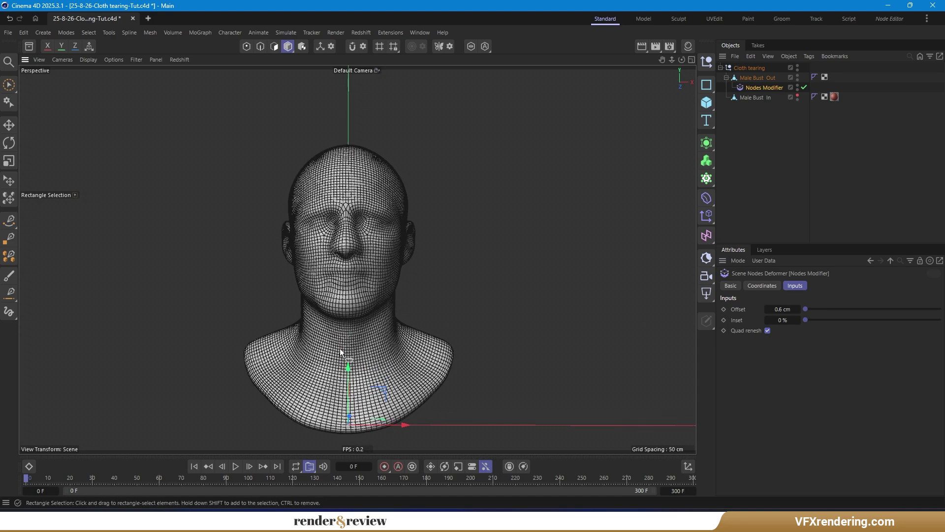
pyautogui.keyDown('alt'); pyautogui.moveTo(340, 350); pyautogui.dragTo(338, 315); pyautogui.keyUp('alt')
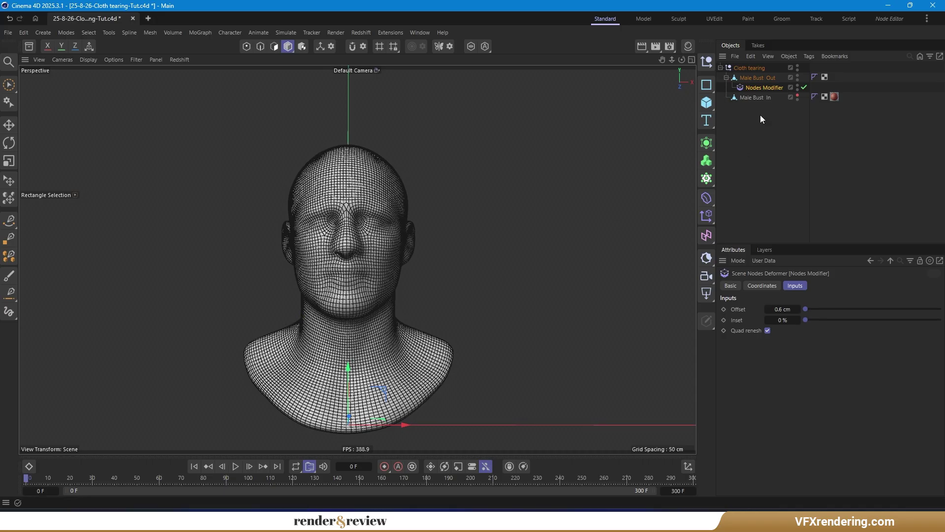
pyautogui.click(753, 77)
# - Give Male Bust Out a custom red display colour
pyautogui.click(793, 369)
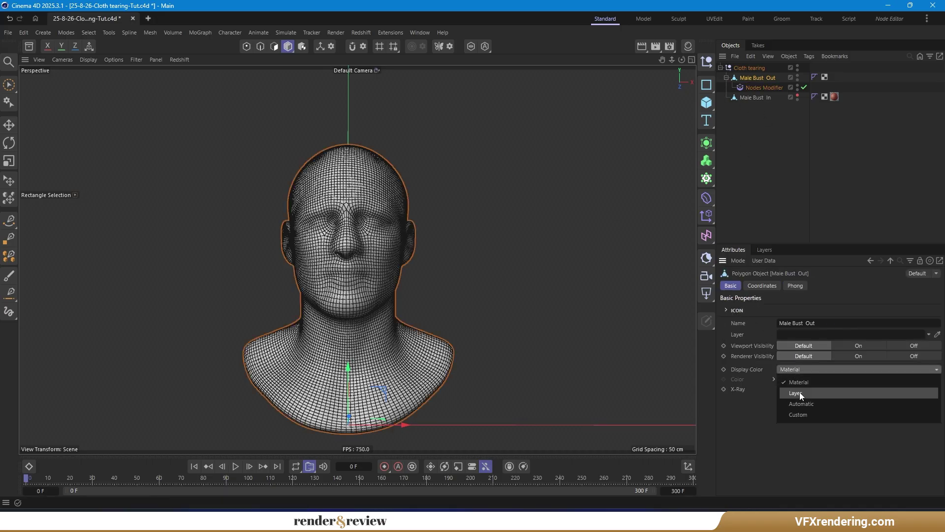
pyautogui.click(799, 414)
pyautogui.click(792, 378)
pyautogui.moveTo(847, 482); pyautogui.dragTo(890, 484)
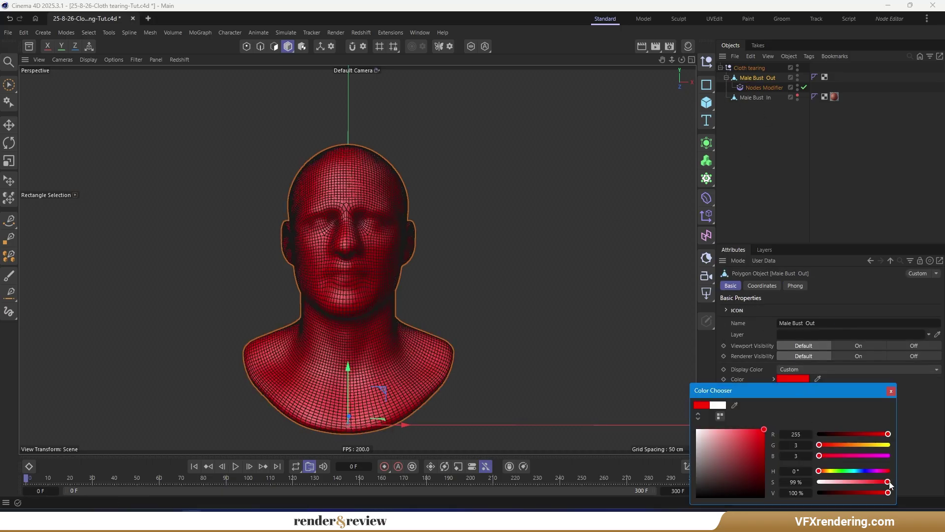
pyautogui.click(802, 213)
# - Toggle editor visibility so Male Bust In stays hidden in the viewport
pyautogui.scroll(1, 333, 288)
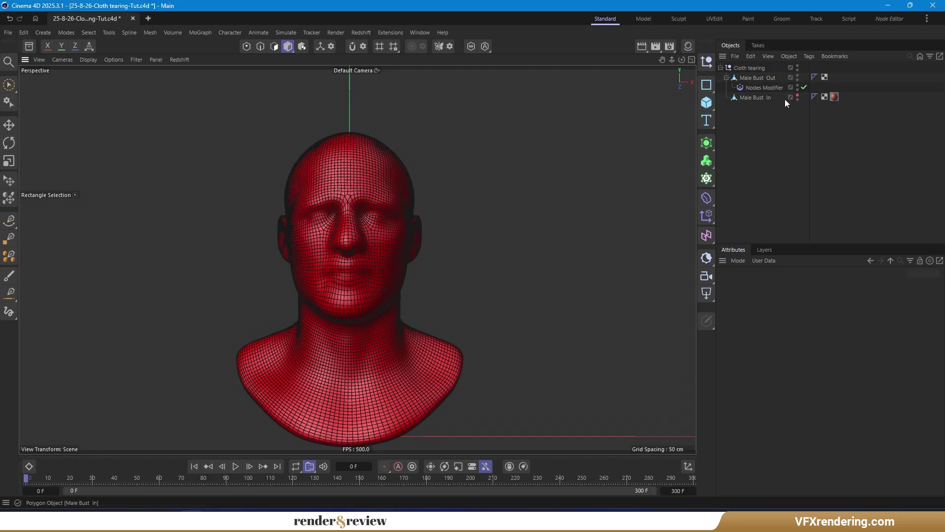
pyautogui.click(797, 76)
pyautogui.click(798, 75)
pyautogui.click(796, 96)
pyautogui.click(798, 74)
pyautogui.click(797, 75)
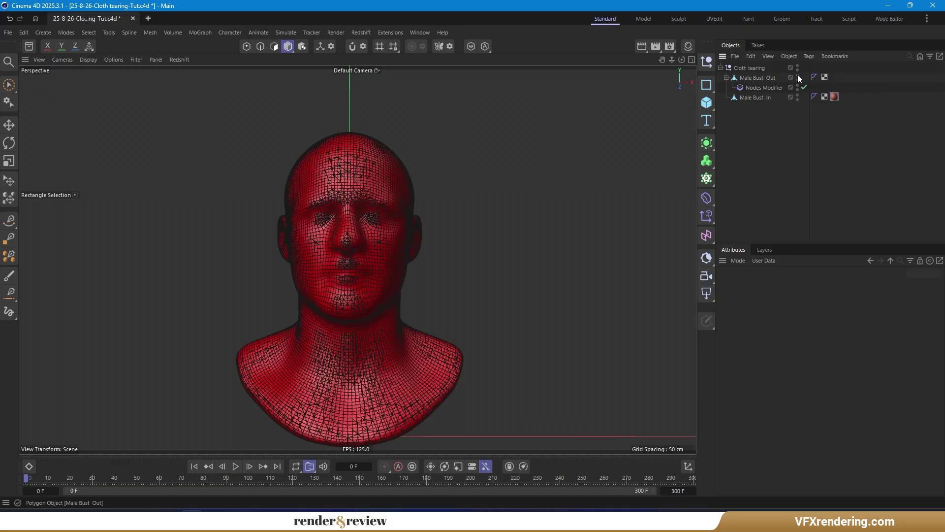
pyautogui.click(798, 96)
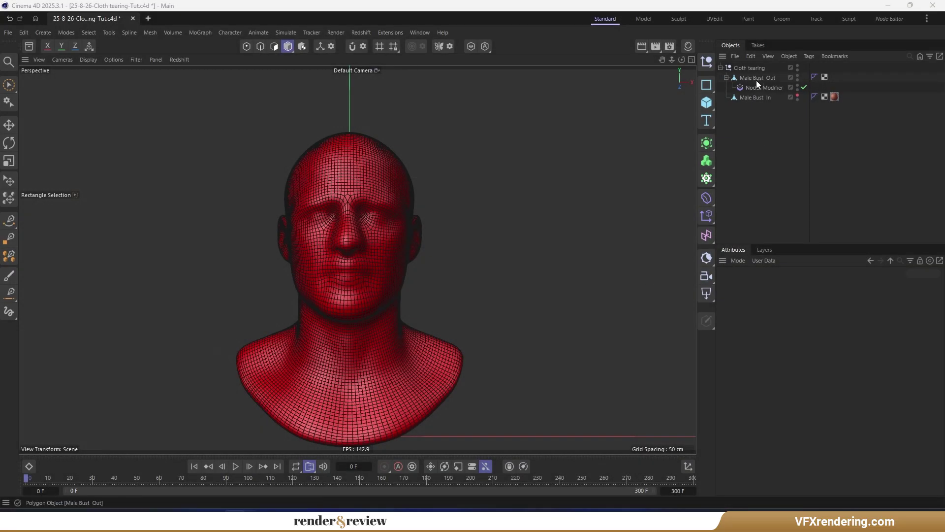
pyautogui.click(762, 77)
# - Add a fields-driven Vertex Map tag with a Spherical Field to Male Bust Out
pyautogui.rightClick(759, 80)
pyautogui.moveTo(790, 146)
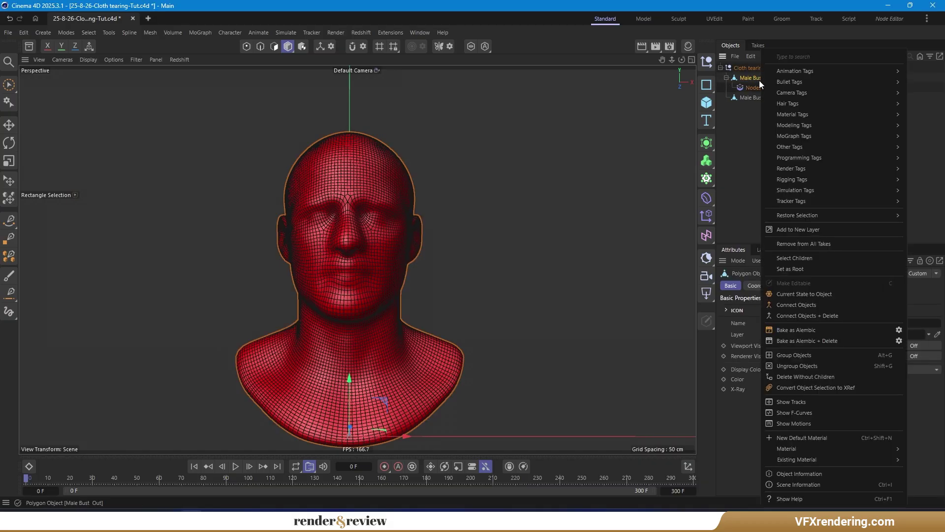
pyautogui.click(726, 246)
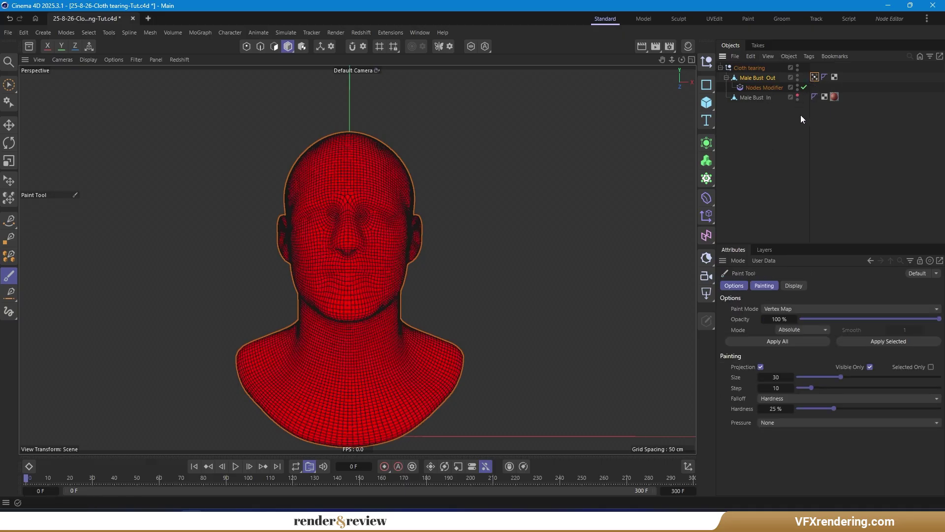
pyautogui.click(815, 78)
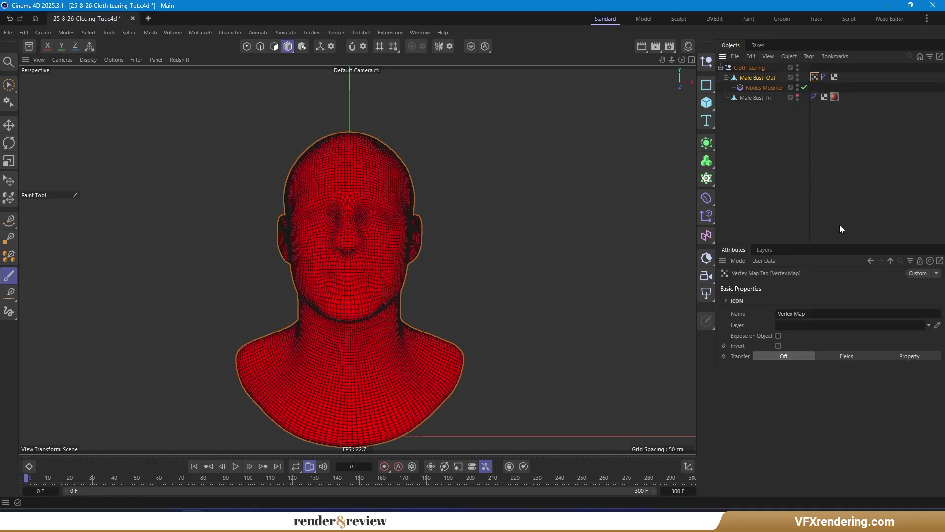
pyautogui.click(837, 357)
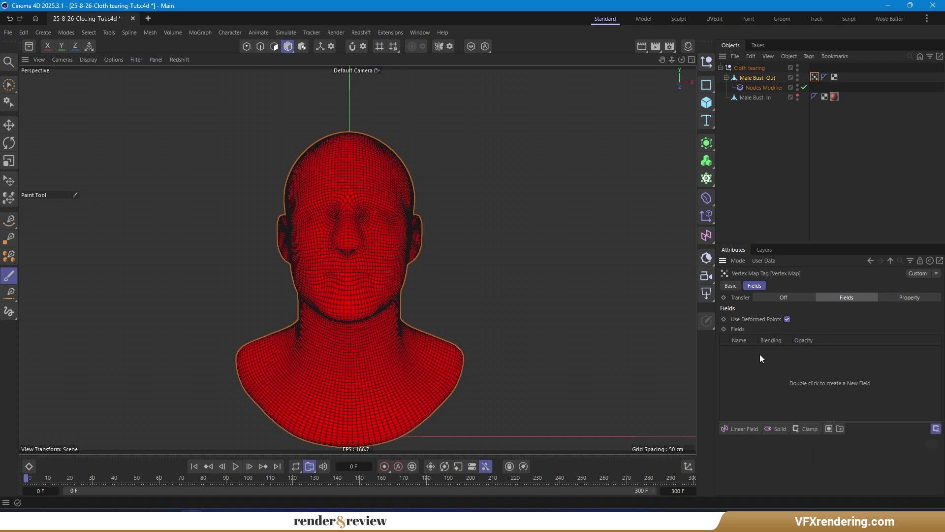
pyautogui.click(746, 433)
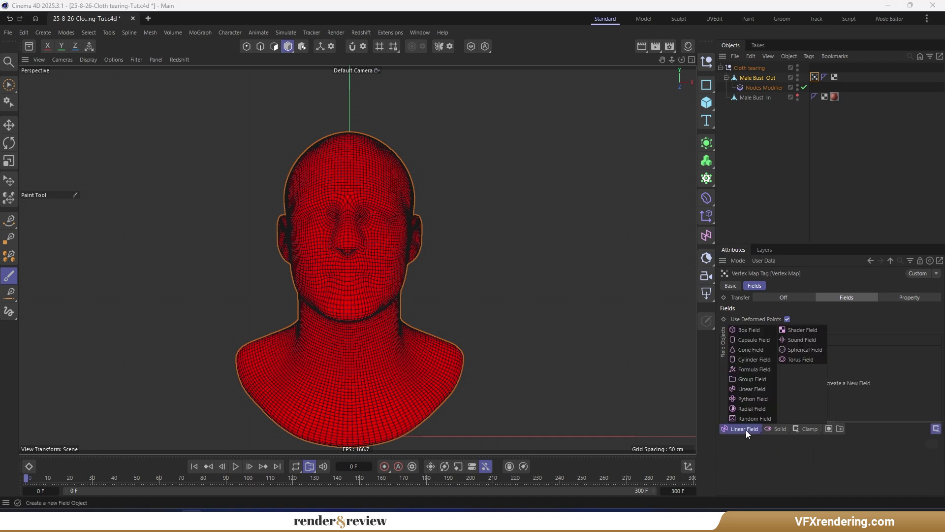
pyautogui.click(797, 349)
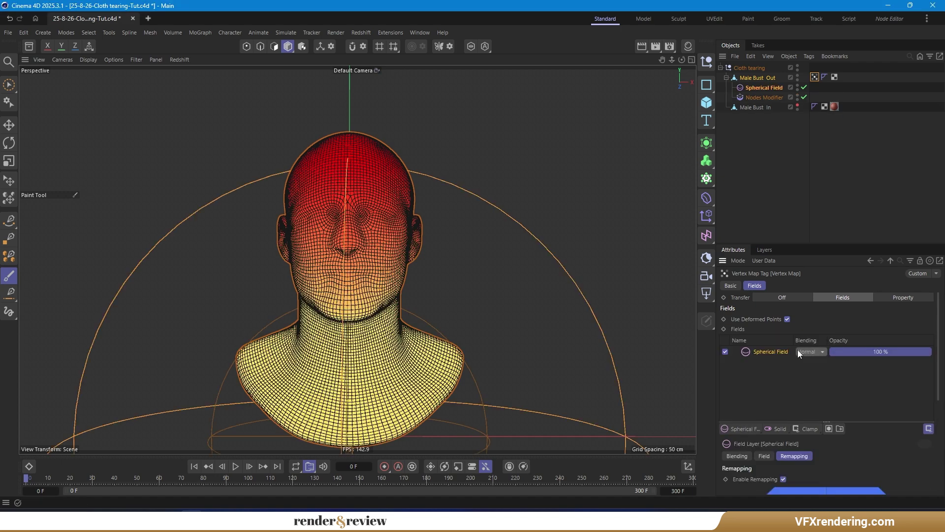
# - Shrink the Spherical Field to 10 cm with 75% Inner Offset and a curve contour
pyautogui.click(763, 88)
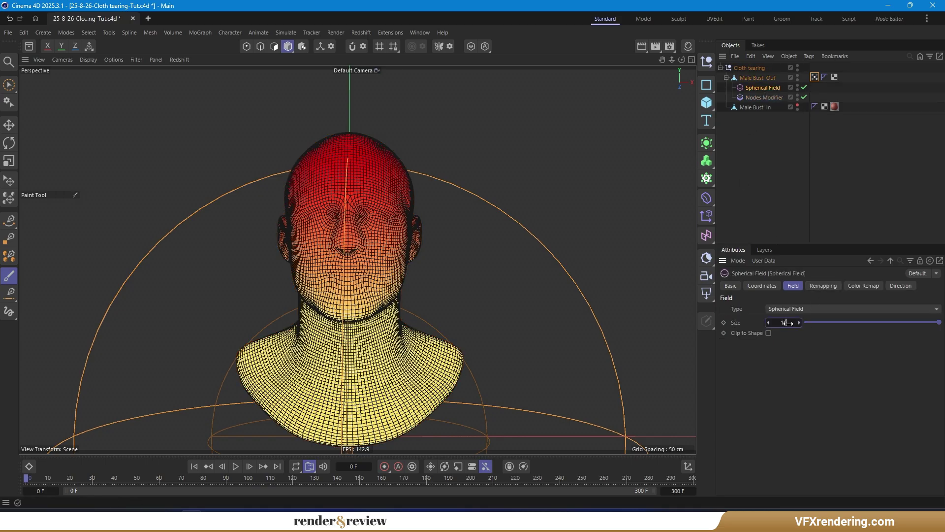
pyautogui.moveTo(787, 322); pyautogui.dragTo(788, 323)
pyautogui.click(823, 287)
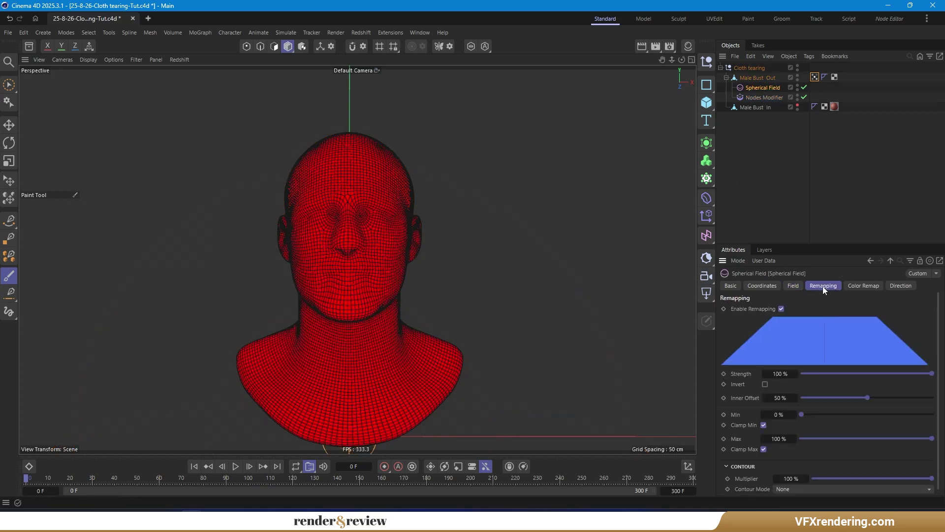
pyautogui.click(782, 398)
pyautogui.write('75')
pyautogui.press('Return')
pyautogui.scroll(-1, 781, 445)
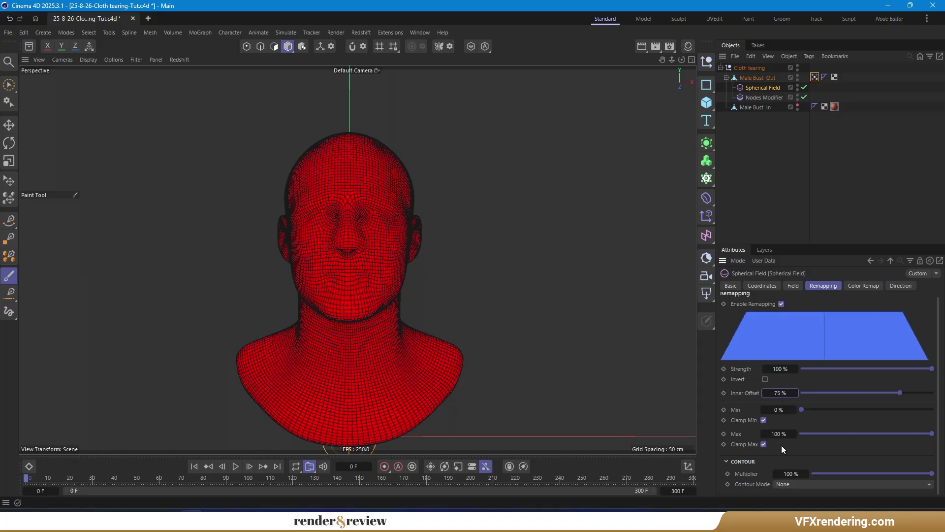
pyautogui.click(786, 485)
# - Position the Spherical Field at X -30 cm, Y 90 cm beside the head
pyautogui.click(794, 287)
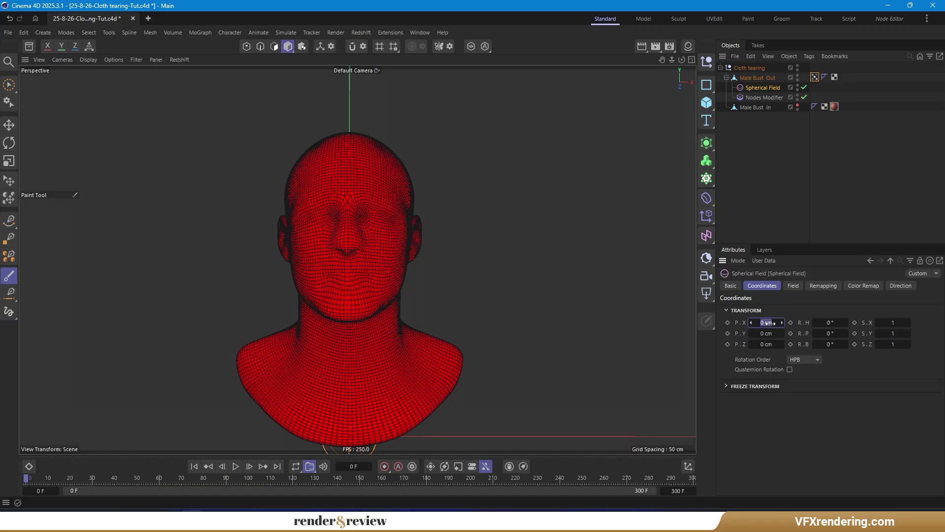
pyautogui.press('BackSpace')
pyautogui.write('-30')
pyautogui.press('Return')
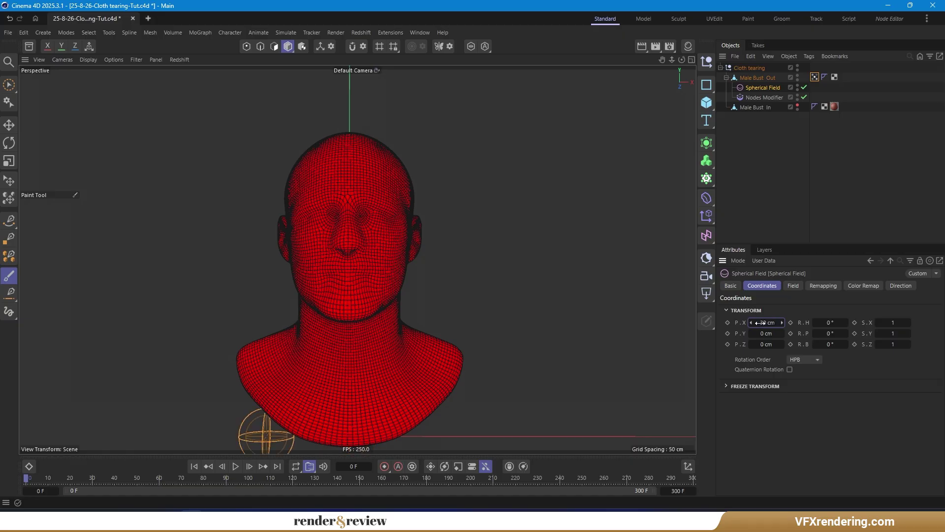
pyautogui.click(762, 333)
pyautogui.write('90')
pyautogui.press('Return')
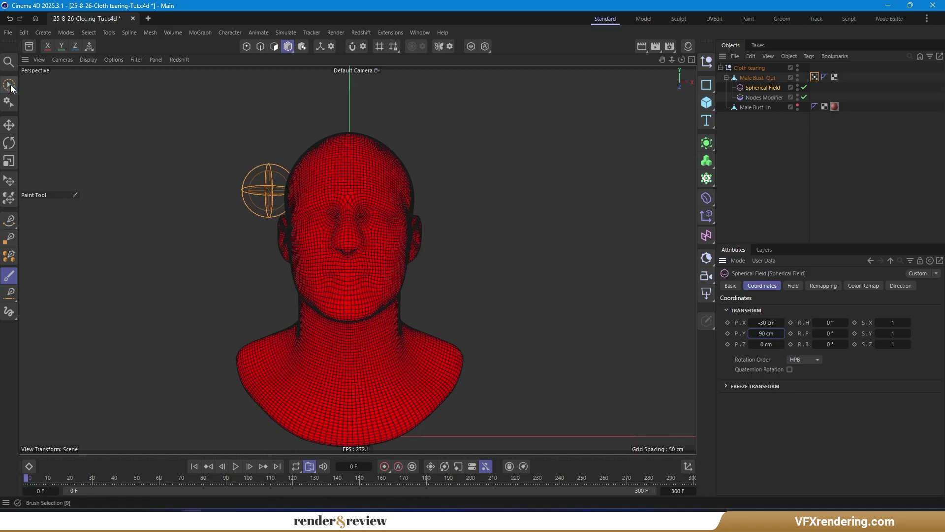
pyautogui.click(9, 84)
# - Use Rectangle Selection, zoom to the head's side, and show the enlarged Vertex Map settings
pyautogui.click(46, 114)
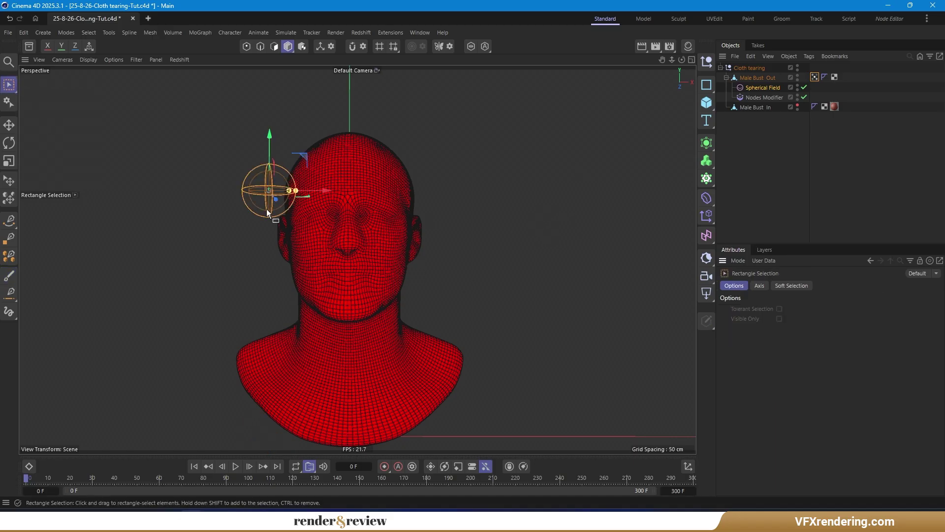
pyautogui.moveTo(327, 199)
pyautogui.keyDown('alt'); pyautogui.mouseDown()
pyautogui.moveTo(394, 226)
pyautogui.moveTo(233, 188)
pyautogui.mouseUp(); pyautogui.keyUp('alt')
pyautogui.scroll(3, 234, 188)
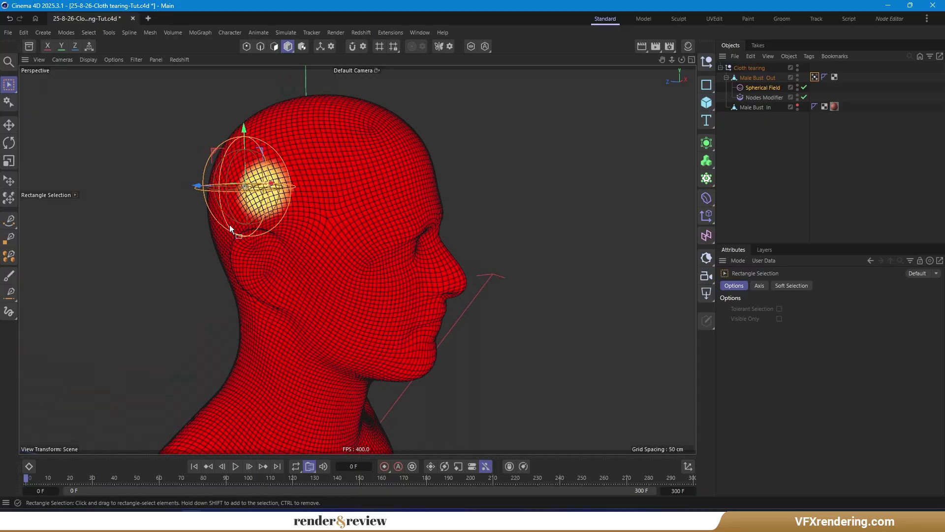
pyautogui.scroll(3, 230, 224)
pyautogui.click(815, 77)
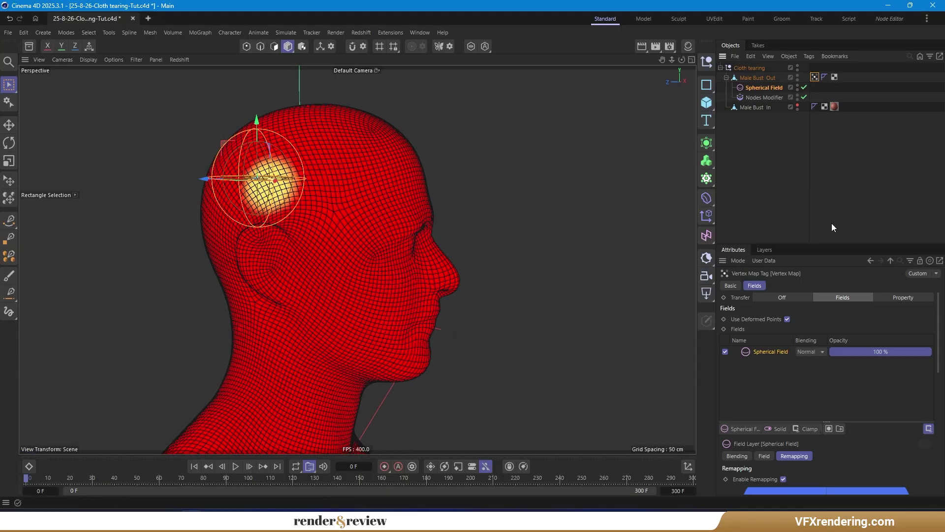
pyautogui.moveTo(830, 243); pyautogui.dragTo(842, 144)
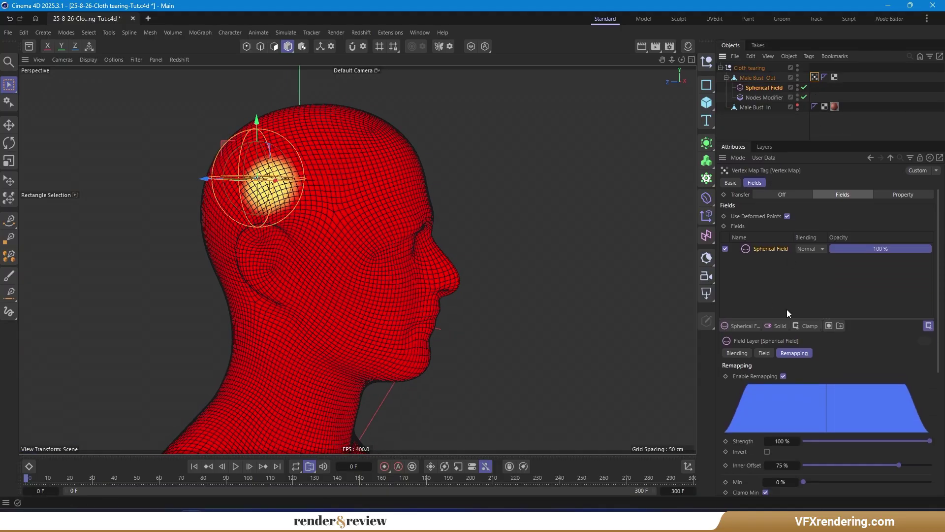
pyautogui.click(802, 326)
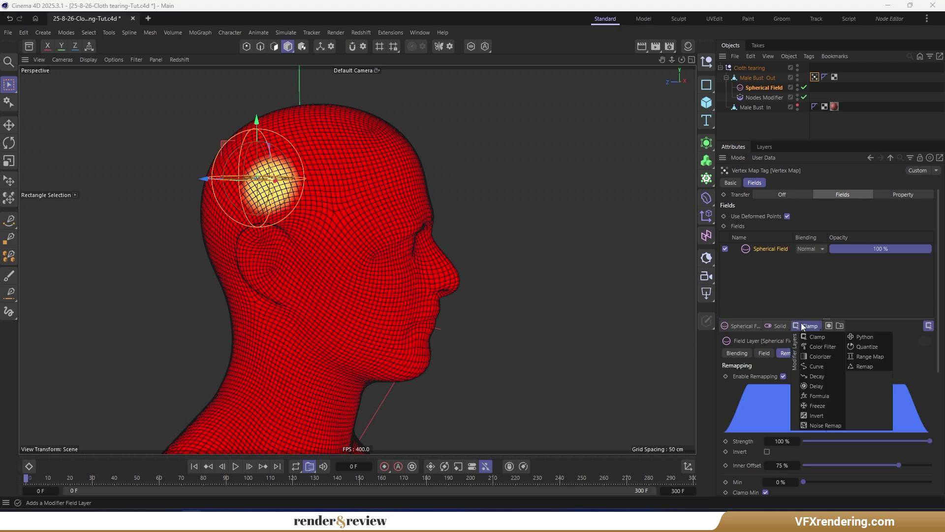
# - Add a Freeze layer with Add blending, Grow mode, 3 cm radius and 7% strength
pyautogui.click(824, 404)
pyautogui.click(810, 249)
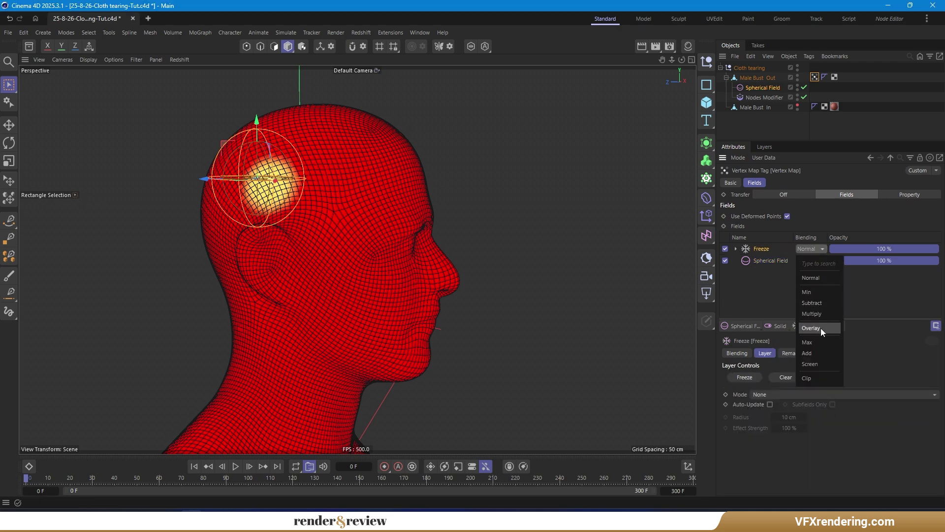
pyautogui.click(813, 354)
pyautogui.click(793, 395)
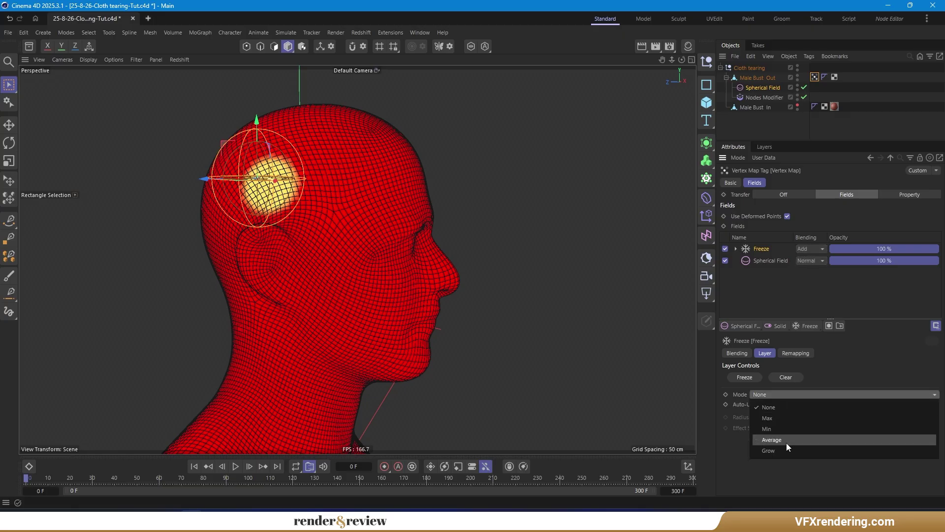
pyautogui.click(783, 452)
pyautogui.doubleClick(789, 416)
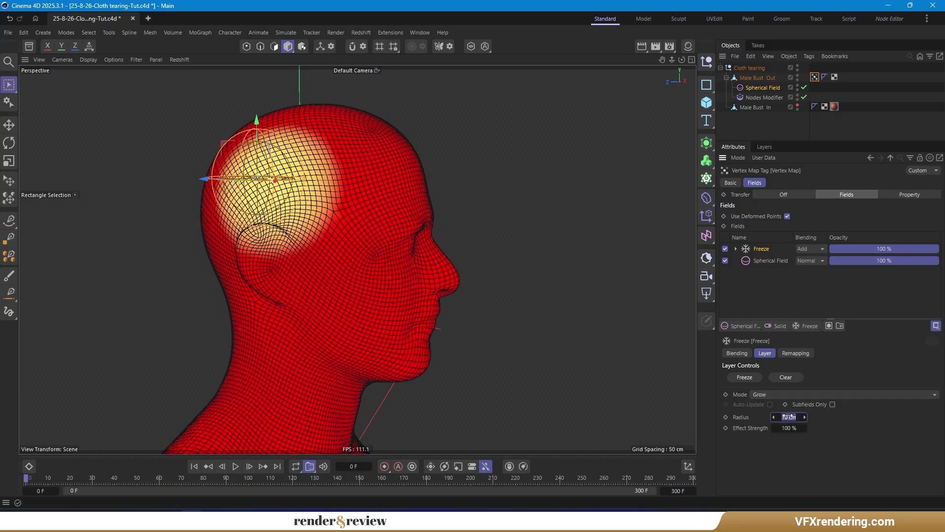
pyautogui.press('BackSpace')
pyautogui.moveTo(791, 427); pyautogui.dragTo(206, 474)
pyautogui.write('7')
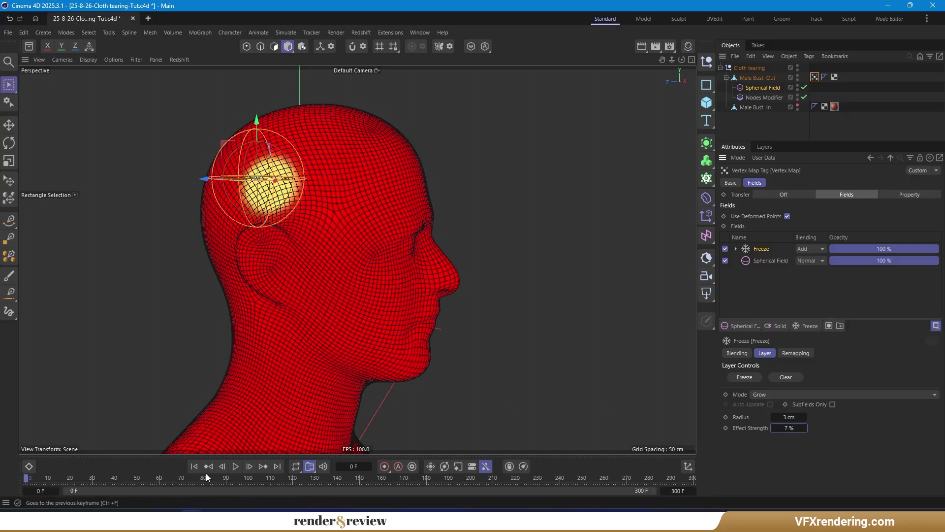
# - Play the animation to watch the weight grow over the head, then rewind
pyautogui.click(235, 466)
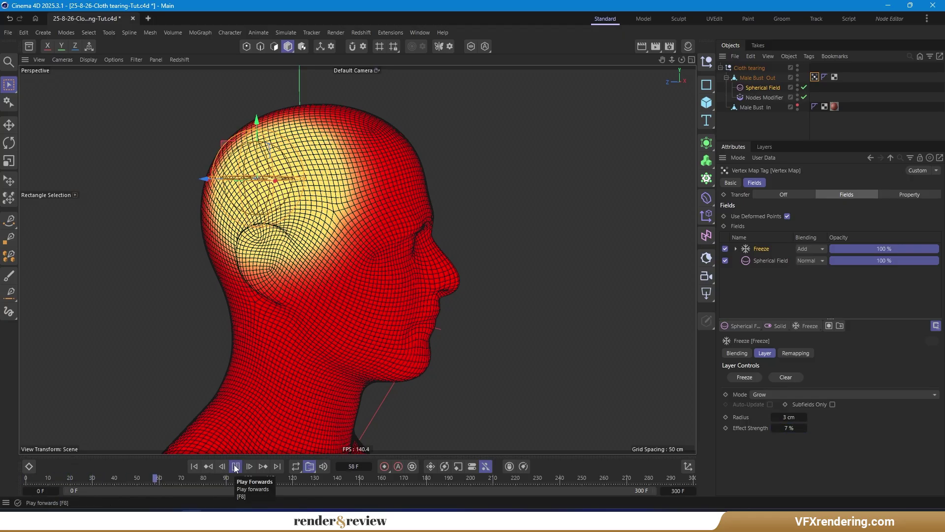
pyautogui.moveTo(412, 318)
pyautogui.keyDown('alt'); pyautogui.mouseDown()
pyautogui.moveTo(268, 298)
pyautogui.moveTo(305, 290)
pyautogui.mouseUp(); pyautogui.keyUp('alt')
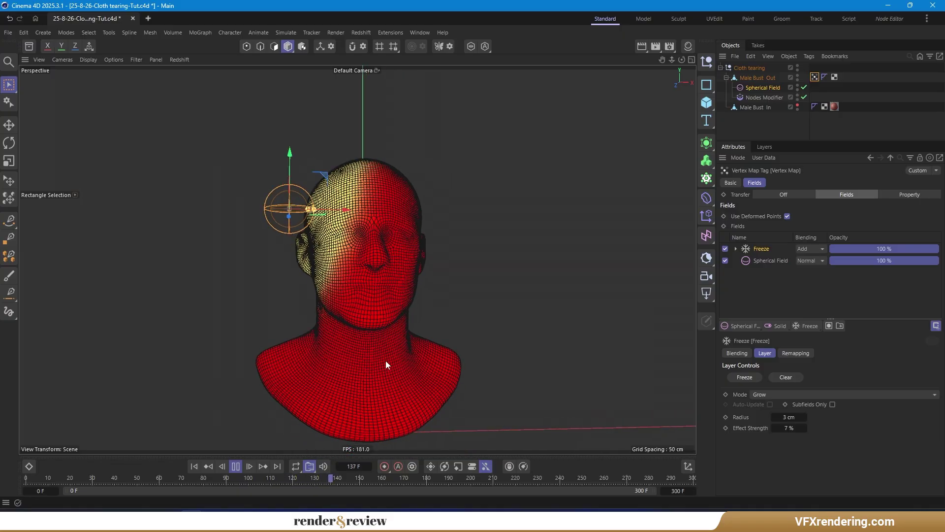
pyautogui.keyDown('alt'); pyautogui.moveTo(398, 369); pyautogui.dragTo(379, 310); pyautogui.keyUp('alt')
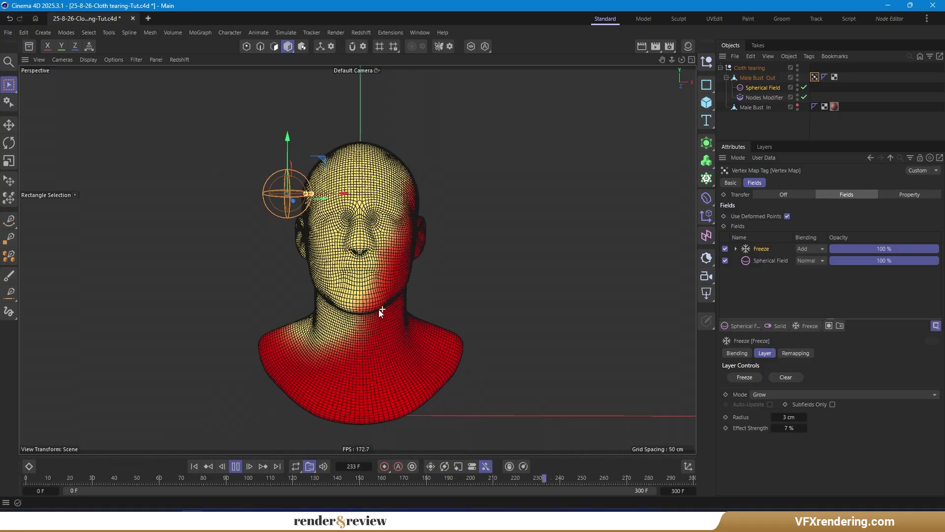
pyautogui.click(203, 468)
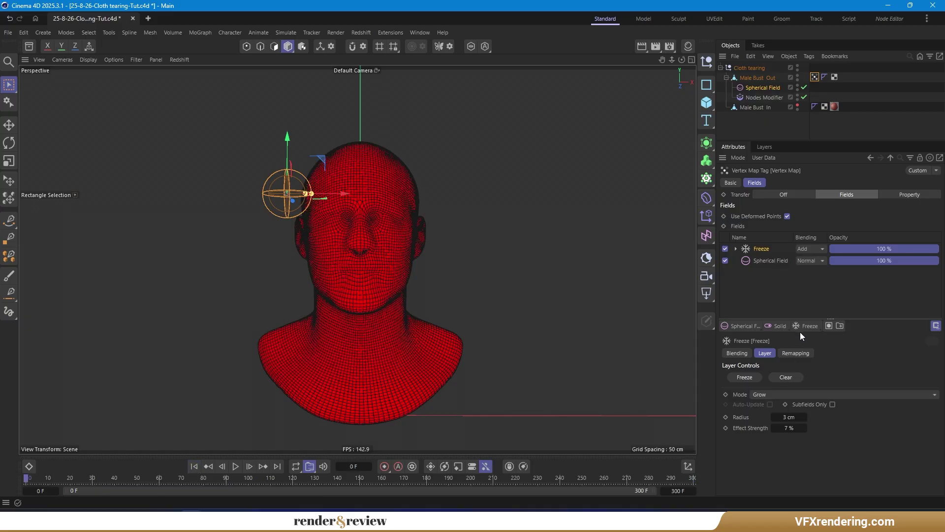
# - Add a Random Field to the vertex map with 100% animation speed
pyautogui.click(751, 325)
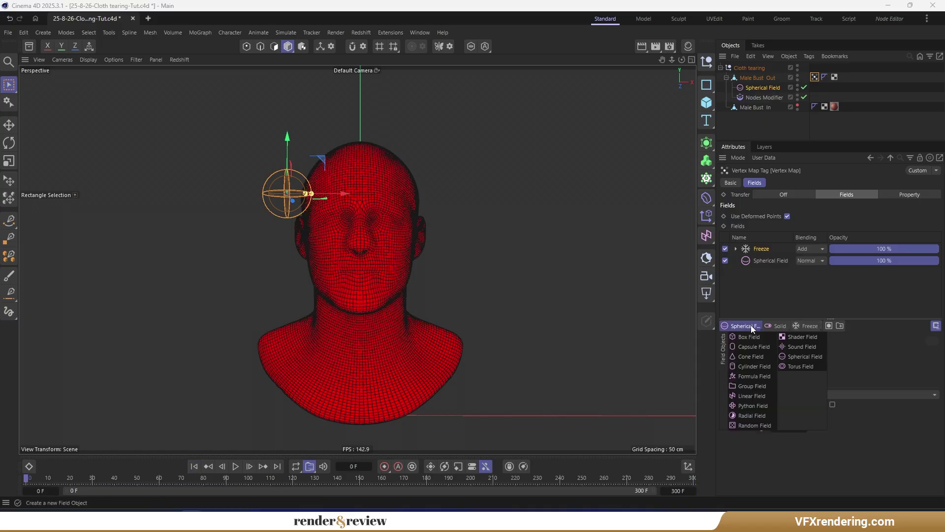
pyautogui.click(761, 424)
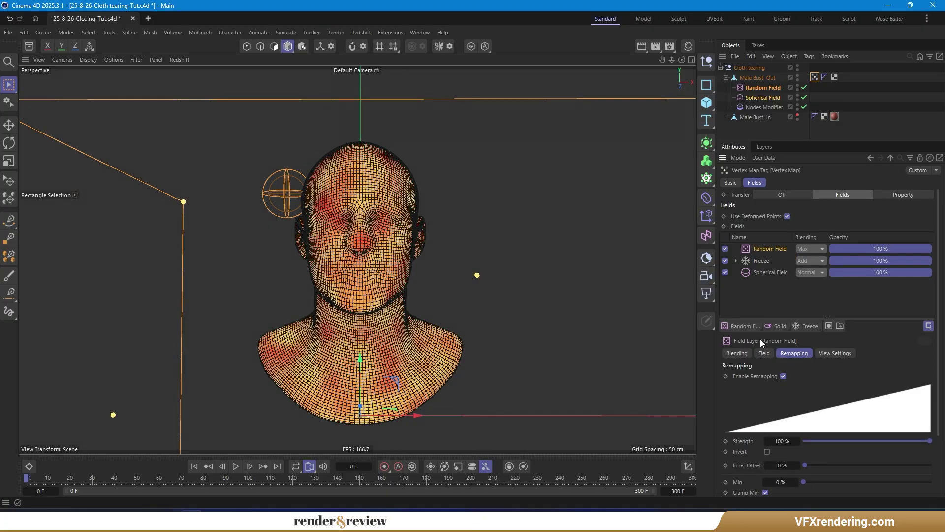
pyautogui.scroll(-2, 796, 379)
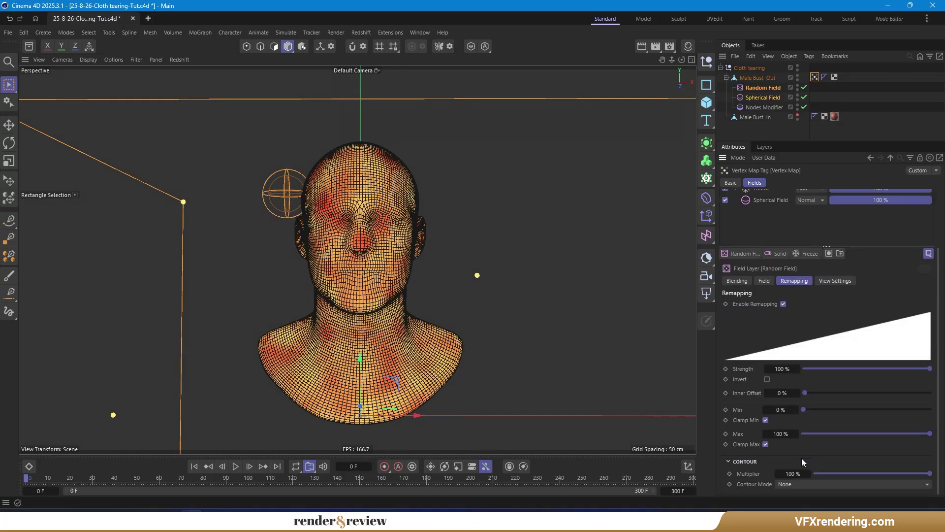
pyautogui.click(807, 484)
pyautogui.click(768, 281)
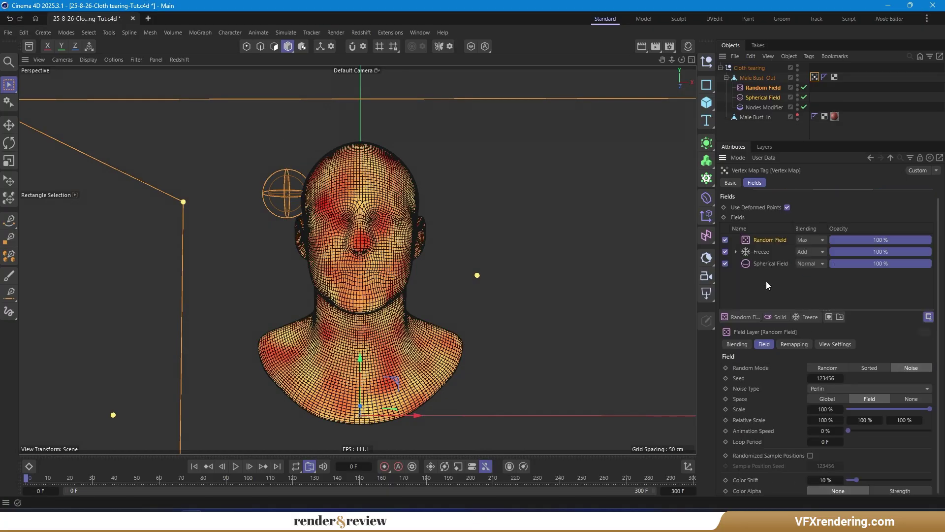
pyautogui.click(827, 431)
pyautogui.write('100')
pyautogui.press('Return')
# - Set the Random Field blending to Overlay, preview the noise, then rewind
pyautogui.click(817, 239)
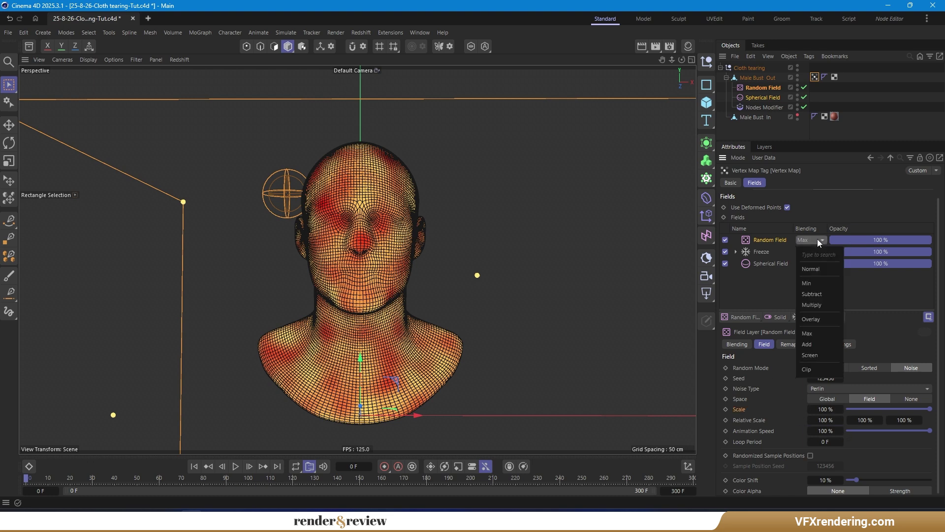
pyautogui.click(826, 317)
pyautogui.click(236, 466)
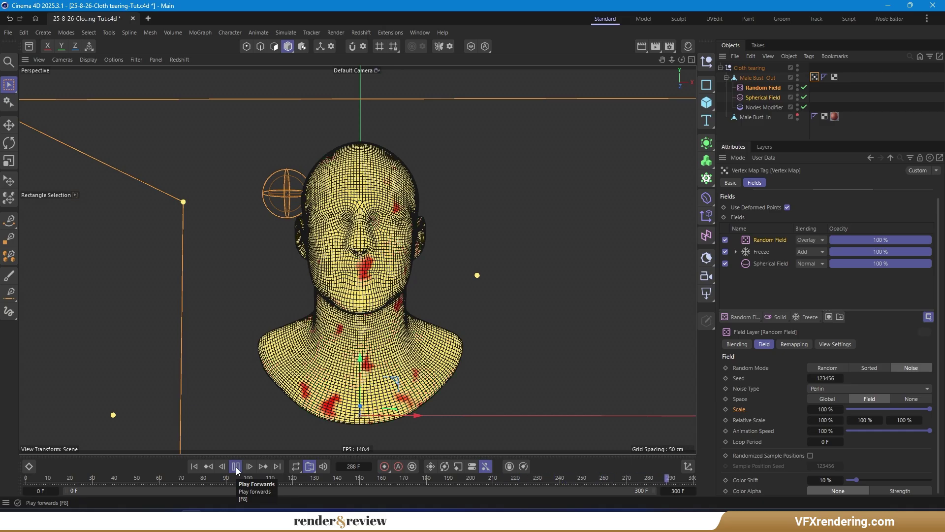
pyautogui.click(194, 465)
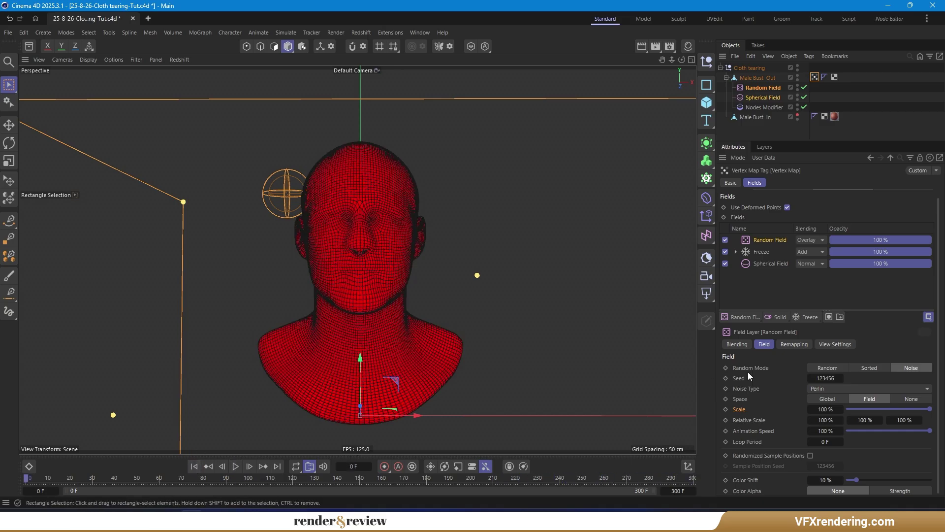
# - Add a Curve layer with Add blending and the Gauss shape preset
pyautogui.click(808, 317)
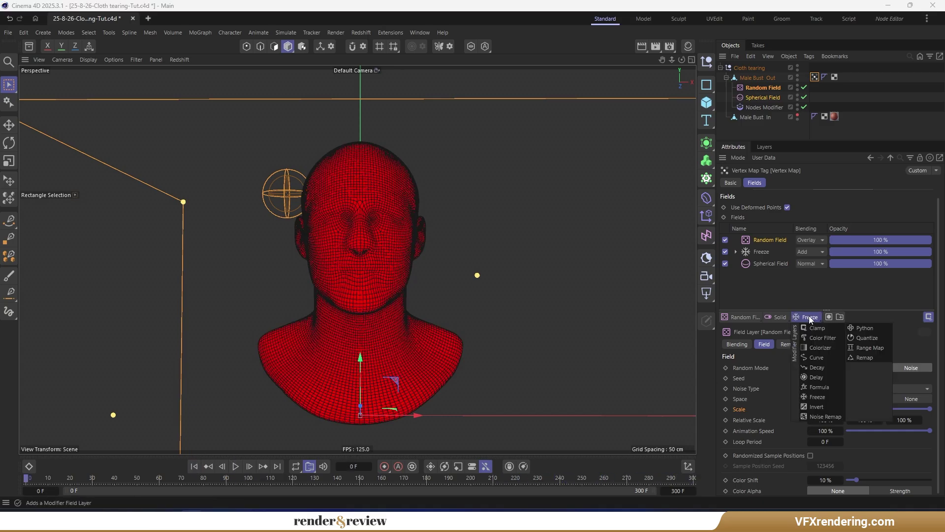
pyautogui.click(820, 357)
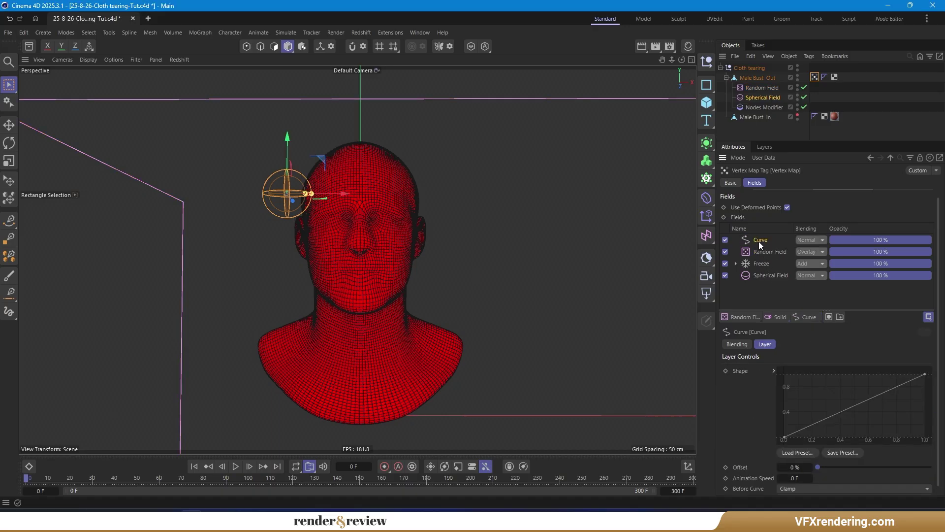
pyautogui.click(811, 241)
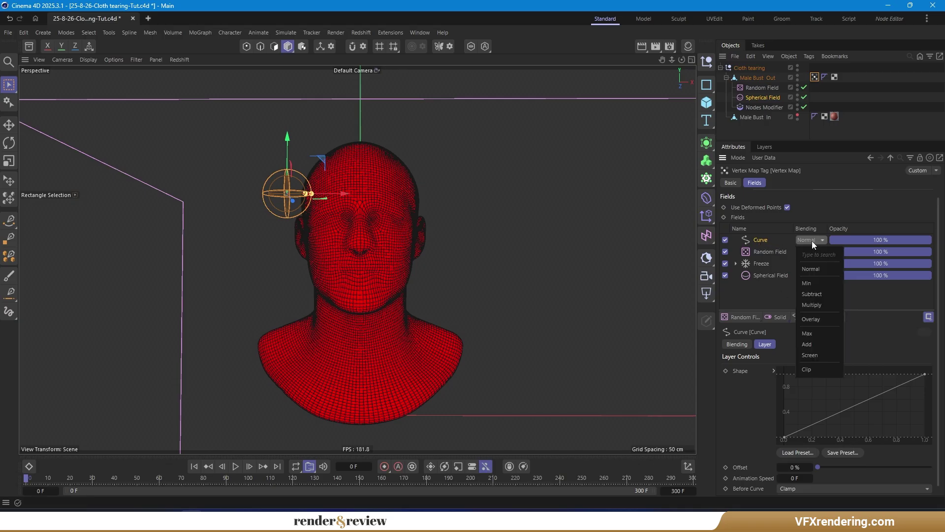
pyautogui.click(816, 331)
pyautogui.click(797, 452)
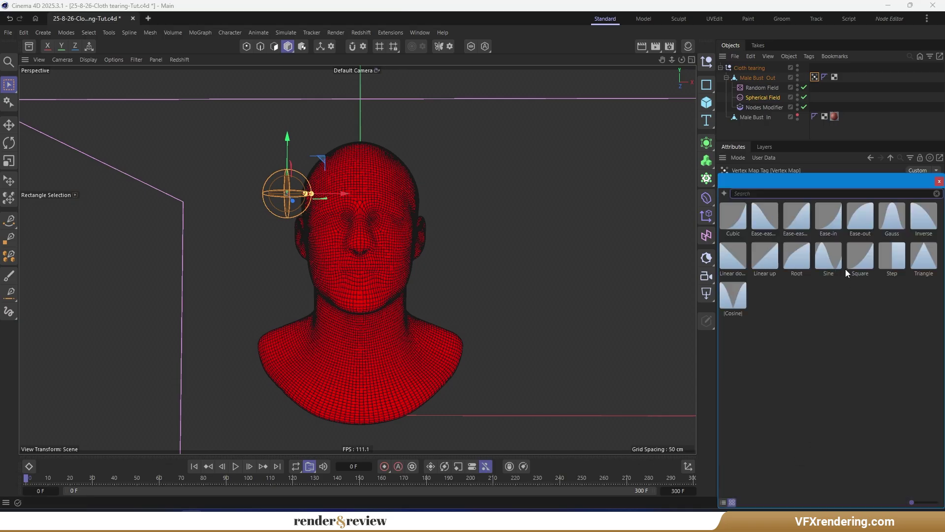
pyautogui.click(890, 227)
# - Play the animation to preview the Gauss curve, then rewind to the first frame
pyautogui.click(235, 467)
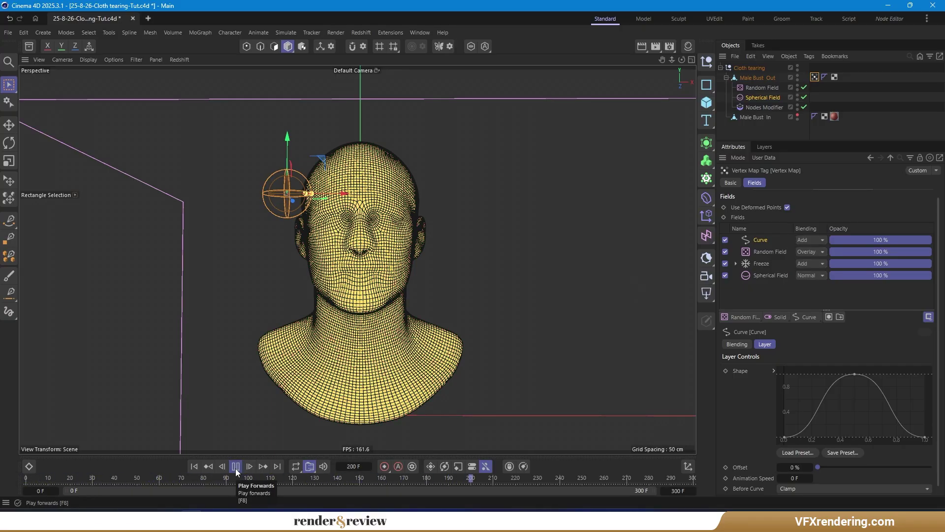
pyautogui.click(236, 467)
pyautogui.click(194, 466)
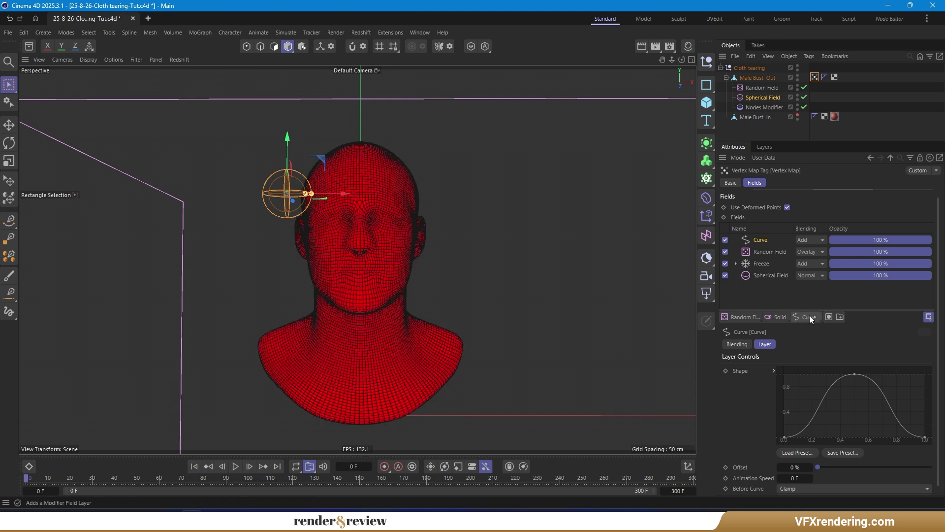
pyautogui.click(809, 318)
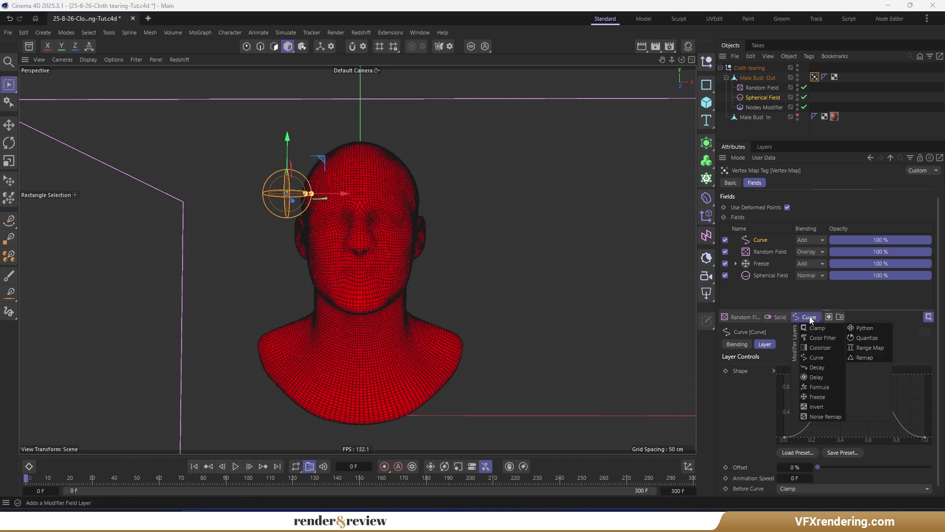
# - Add a Decay layer in Minimum mode at 75% strength and play to preview it
pyautogui.click(822, 368)
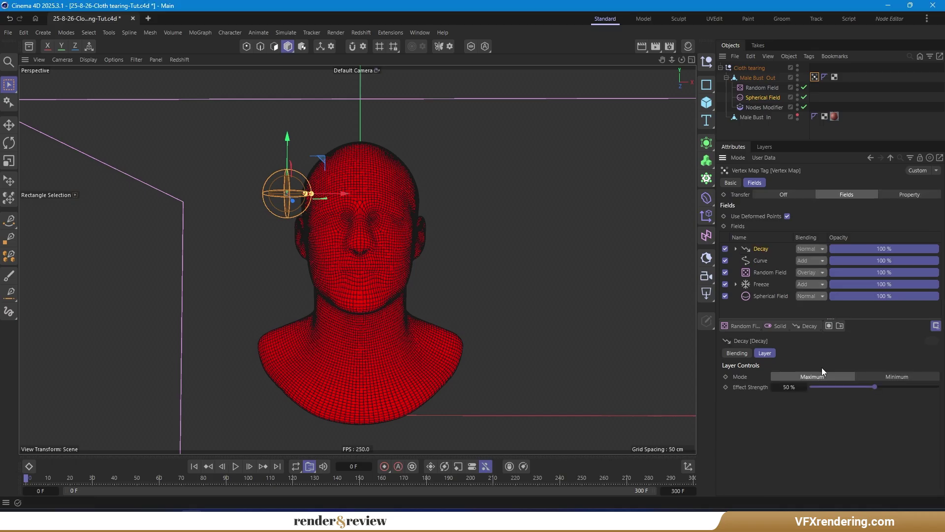
pyautogui.click(883, 372)
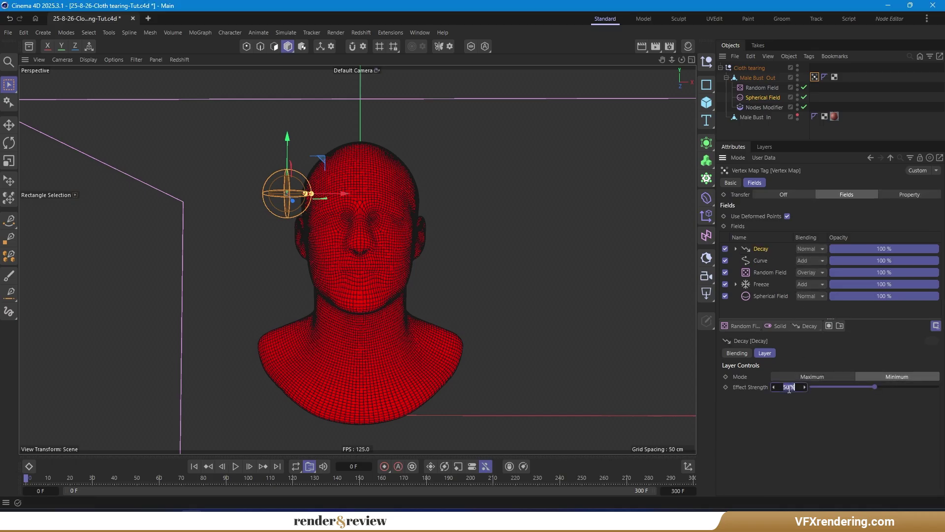
pyautogui.click(789, 387)
pyautogui.write('75')
pyautogui.moveTo(785, 388); pyautogui.dragTo(788, 388)
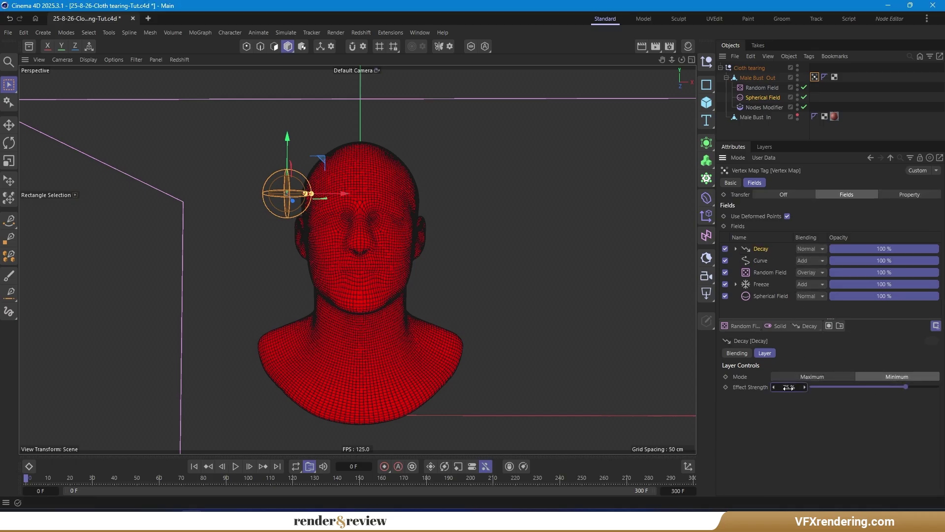
pyautogui.click(236, 466)
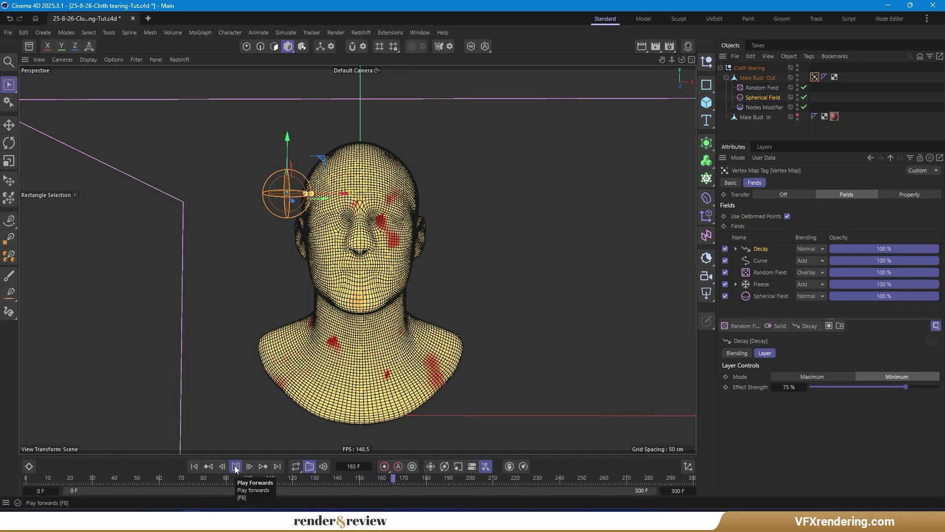
# - Rewind to frame 0, hide the Random and Spherical Fields, and reselect Male Bust Out
pyautogui.moveTo(282, 311)
pyautogui.keyDown('alt'); pyautogui.mouseDown()
pyautogui.moveTo(321, 303)
pyautogui.moveTo(308, 303)
pyautogui.mouseUp(); pyautogui.keyUp('alt')
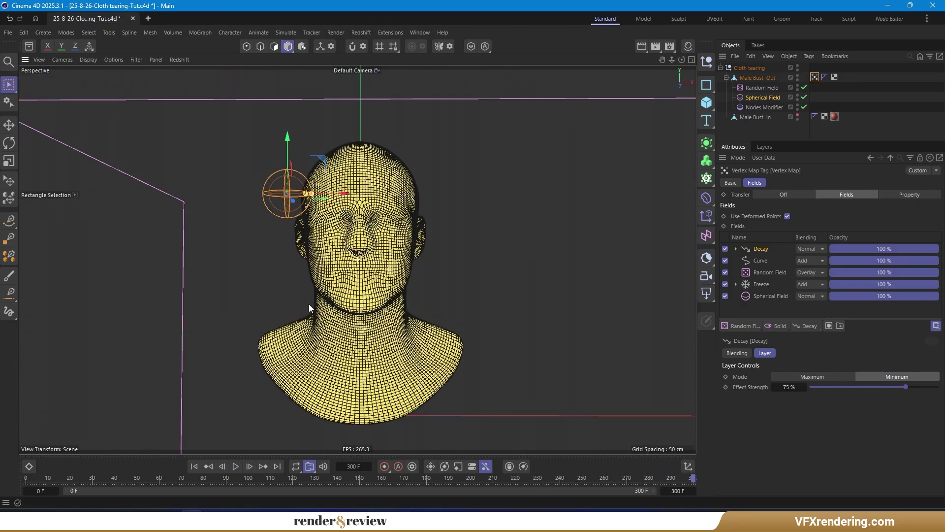
pyautogui.click(195, 466)
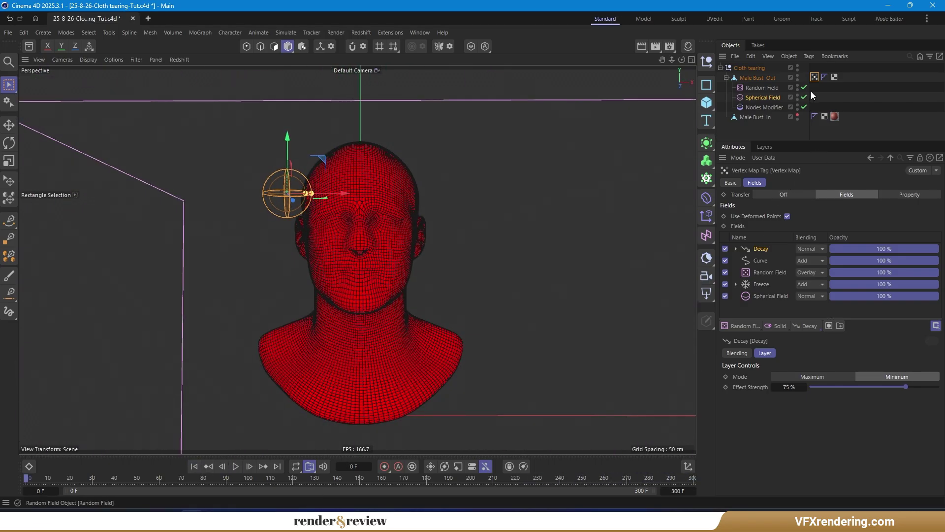
pyautogui.doubleClick(797, 86)
pyautogui.doubleClick(798, 96)
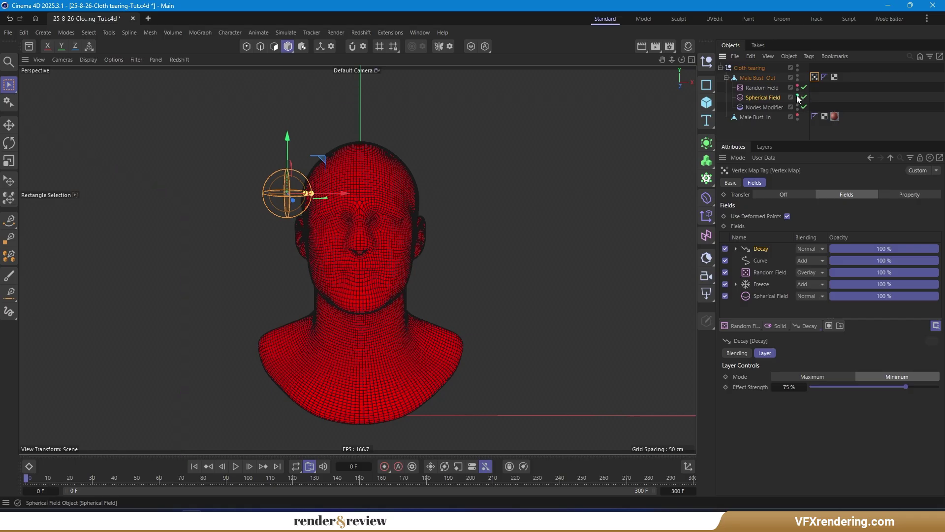
pyautogui.click(778, 127)
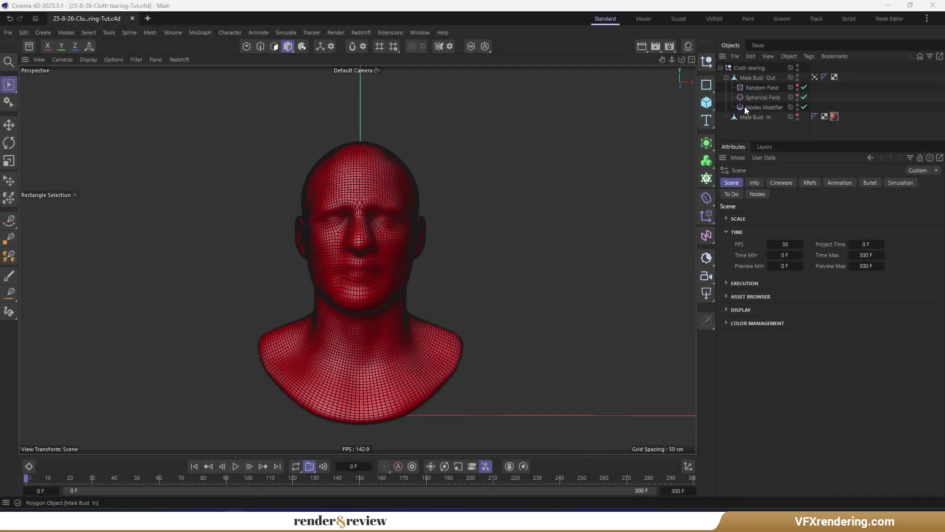
pyautogui.click(755, 77)
# - Add a Cloth tag with friction 0.2, 1 cm thickness, Damping Override and tearing enabled
pyautogui.rightClick(755, 77)
pyautogui.moveTo(786, 190)
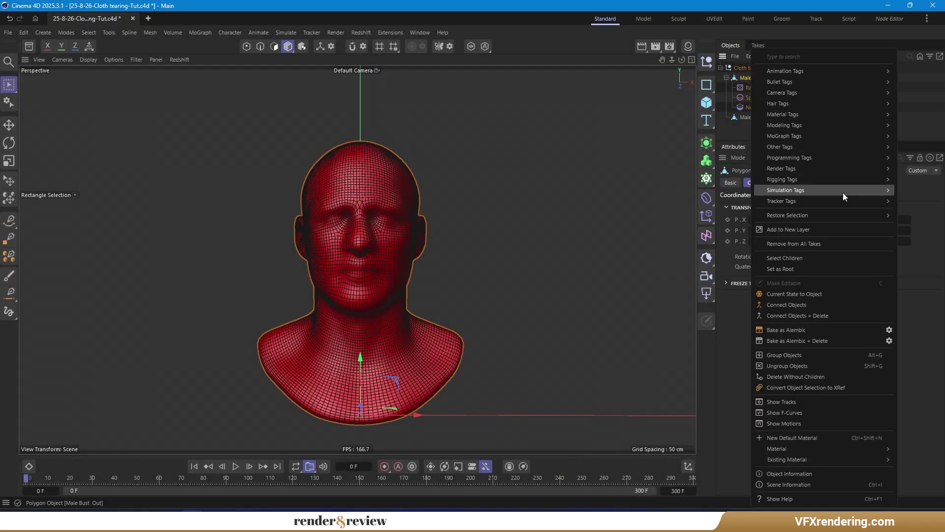
pyautogui.click(738, 211)
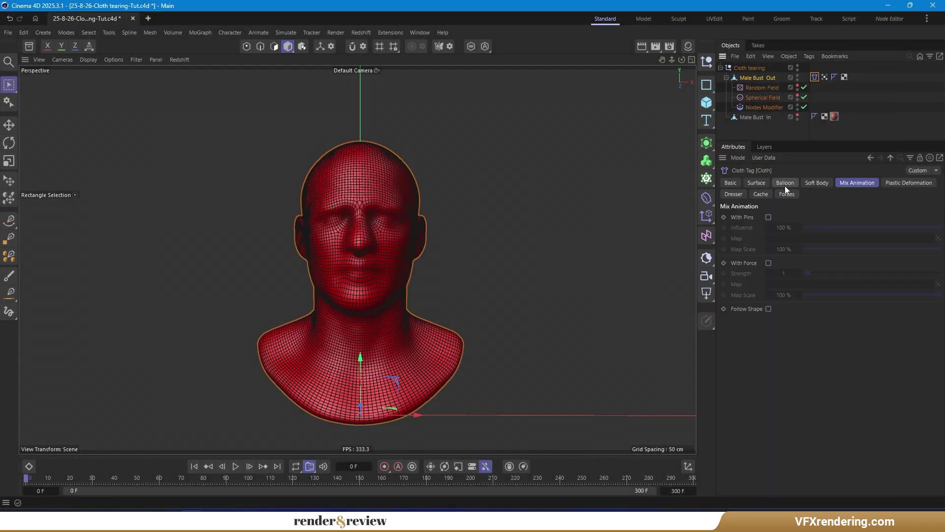
pyautogui.click(758, 183)
pyautogui.click(789, 250)
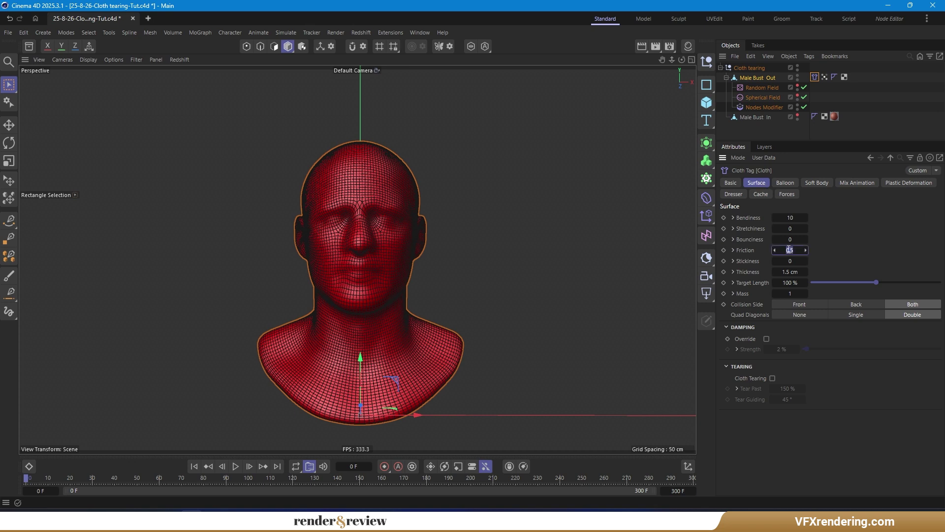
pyautogui.write('0.2')
pyautogui.click(787, 271)
pyautogui.write('1')
pyautogui.press('Return')
pyautogui.click(767, 339)
pyautogui.click(772, 378)
# - Make the vertex map drive tearing with Tear Past 101% and Min Tear Past 100%
pyautogui.click(737, 388)
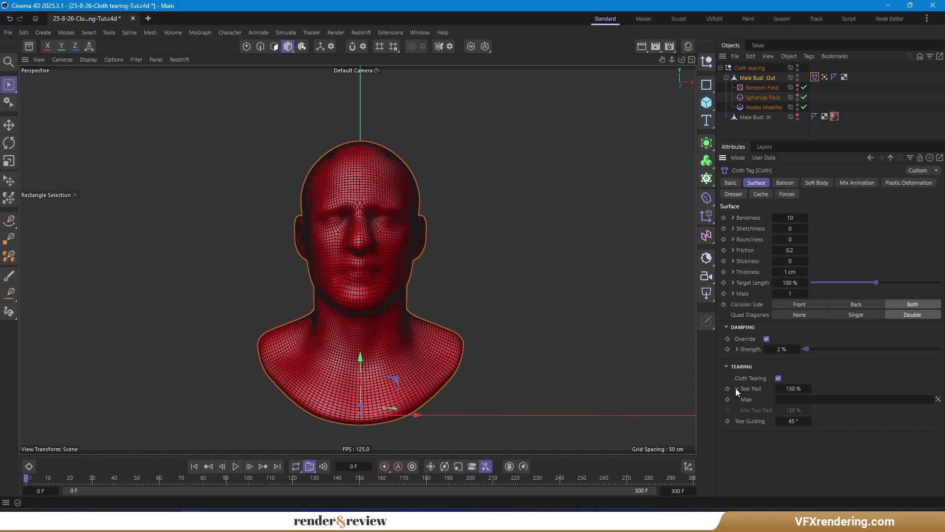
pyautogui.click(789, 388)
pyautogui.write('10')
pyautogui.write('1')
pyautogui.moveTo(825, 77); pyautogui.dragTo(797, 399)
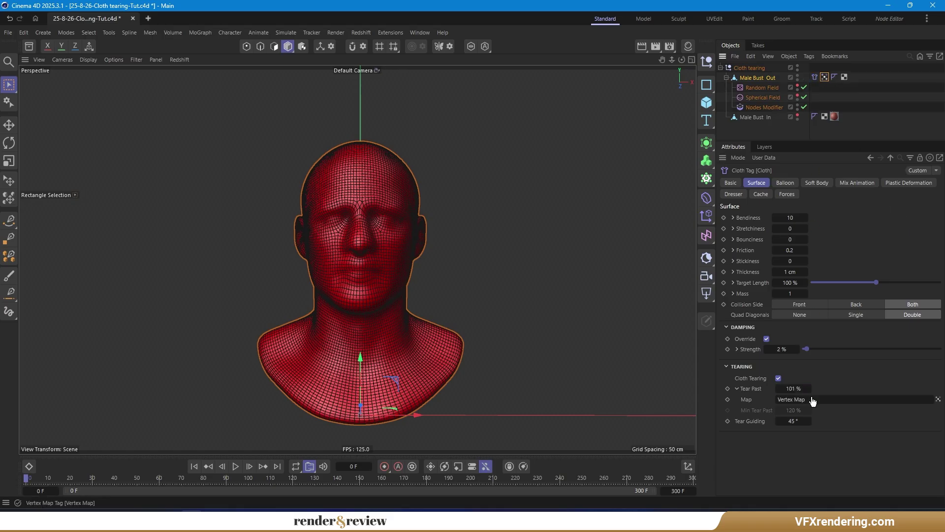
pyautogui.click(796, 410)
pyautogui.write('100')
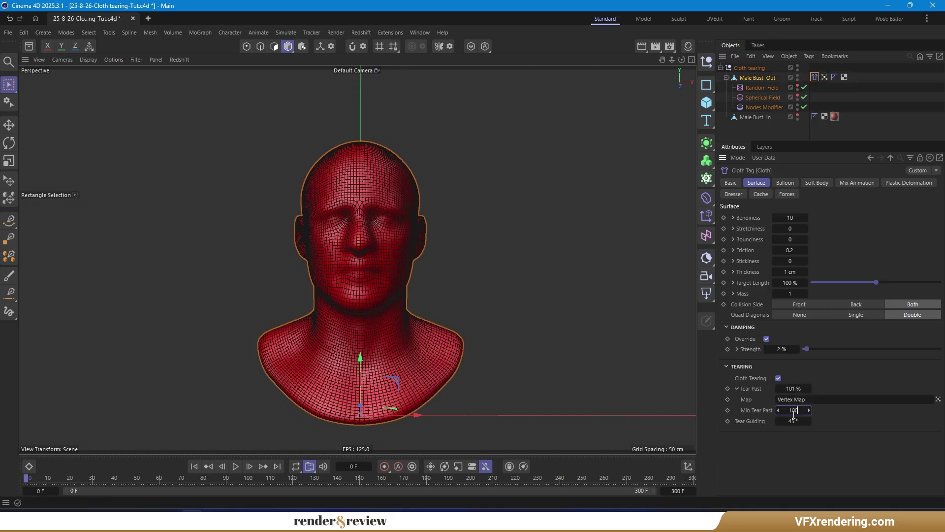
pyautogui.press('Return')
# - Pin the cloth via the vertex map at 10% influence with Follow Shape
pyautogui.click(855, 184)
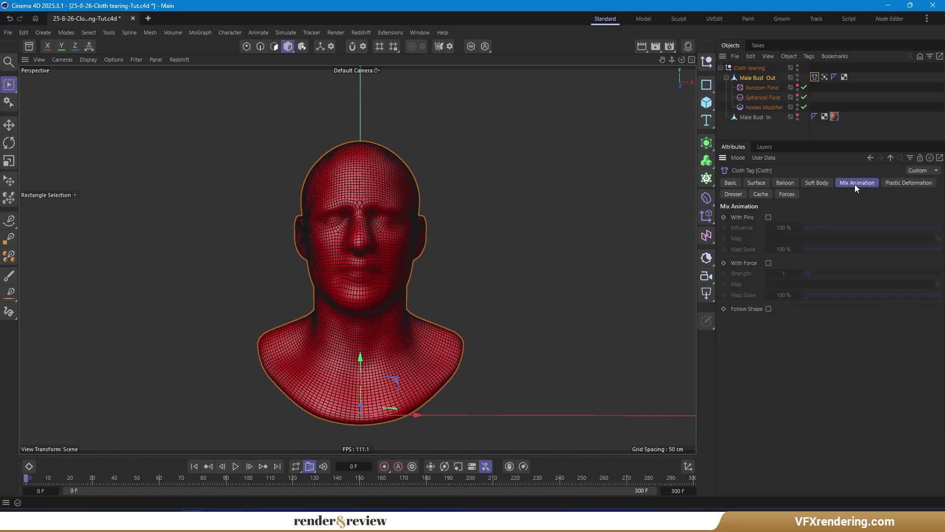
pyautogui.click(768, 217)
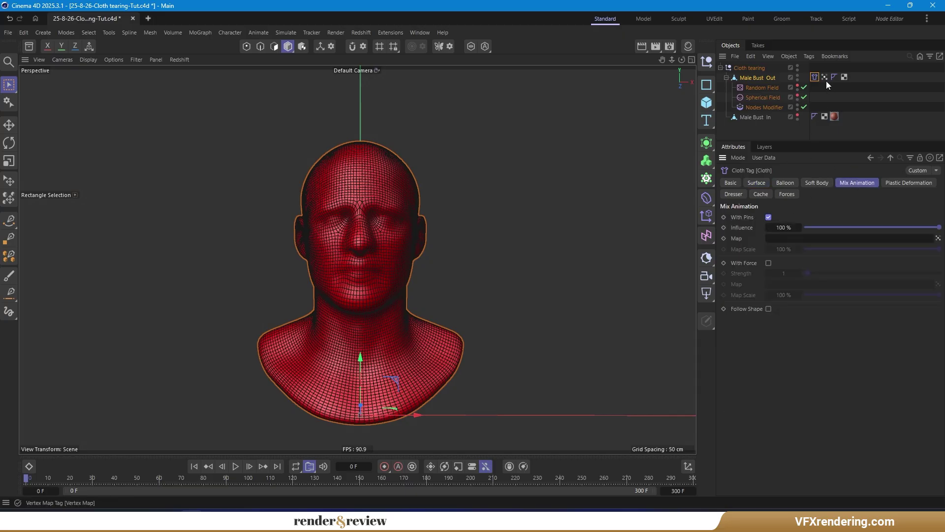
pyautogui.moveTo(825, 77); pyautogui.dragTo(787, 238)
pyautogui.click(782, 227)
pyautogui.write('10')
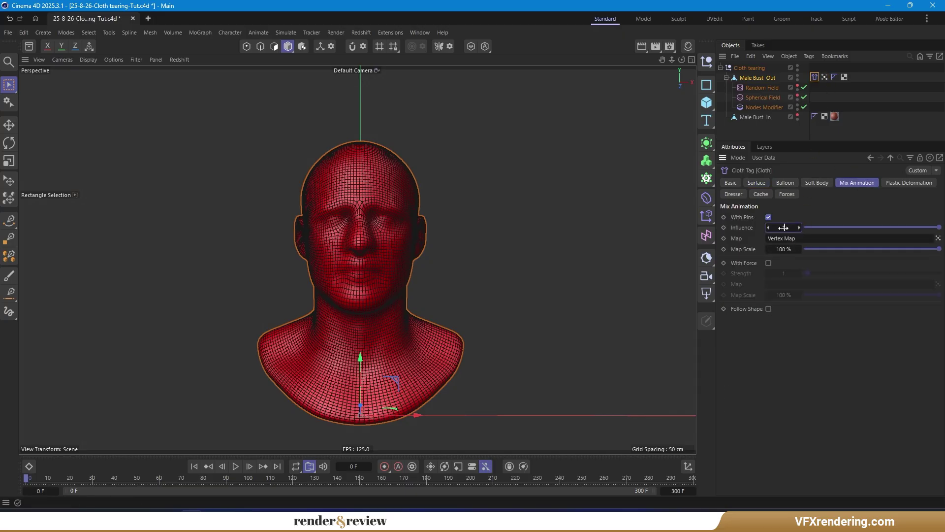
pyautogui.press('Return')
pyautogui.click(768, 309)
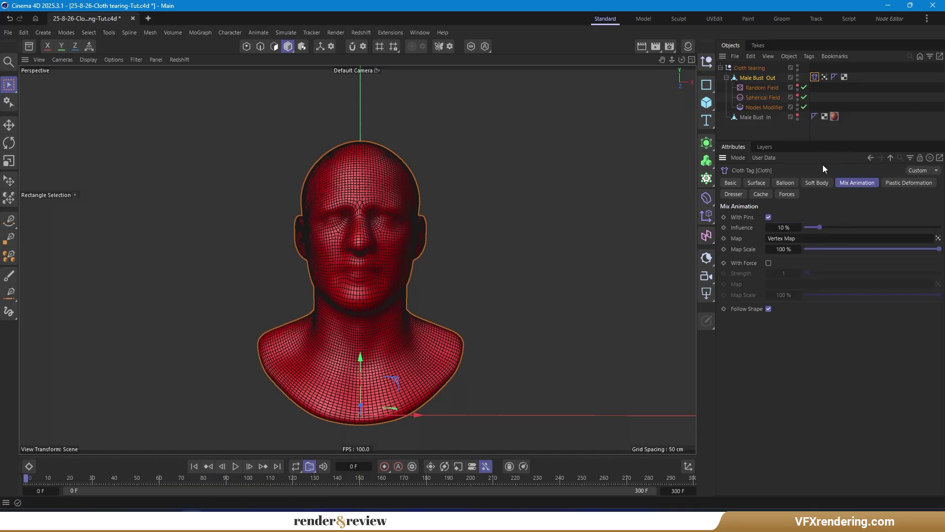
pyautogui.hotkey('ctrl', 'd')
pyautogui.click(901, 183)
# - Set simulation gravity to 0 and air density to 1.1
pyautogui.click(731, 218)
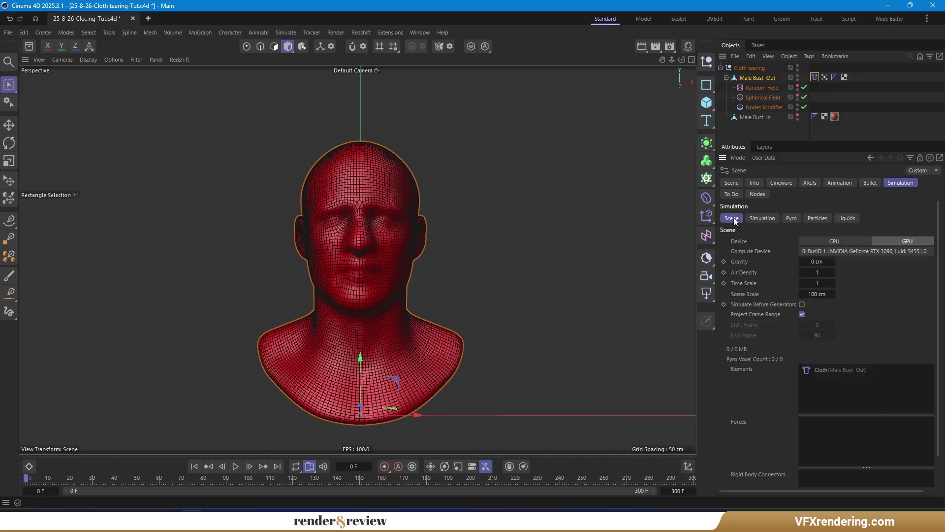
pyautogui.doubleClick(832, 261)
pyautogui.click(835, 271)
pyautogui.write('.1')
# - Add a null with zero rotation and rename it Effects
pyautogui.click(748, 134)
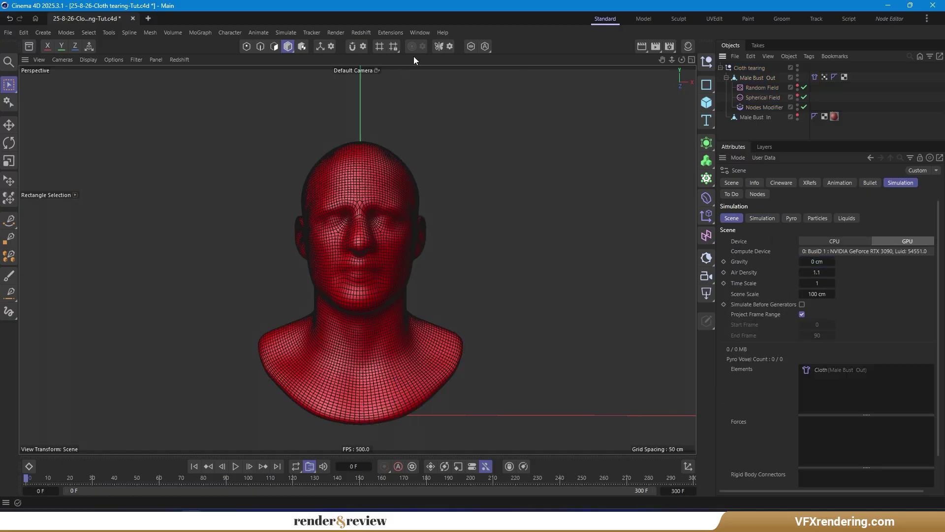
pyautogui.click(706, 61)
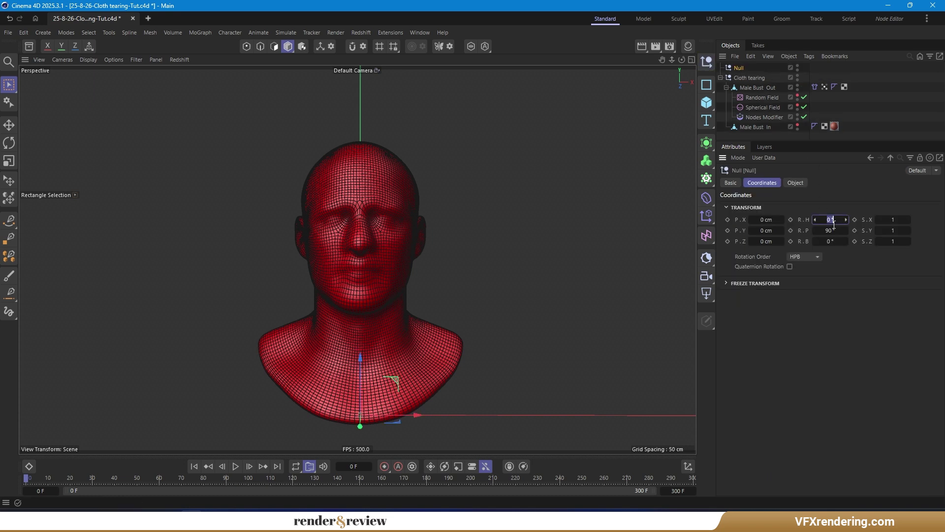
pyautogui.moveTo(831, 230); pyautogui.dragTo(813, 230)
pyautogui.doubleClick(740, 68)
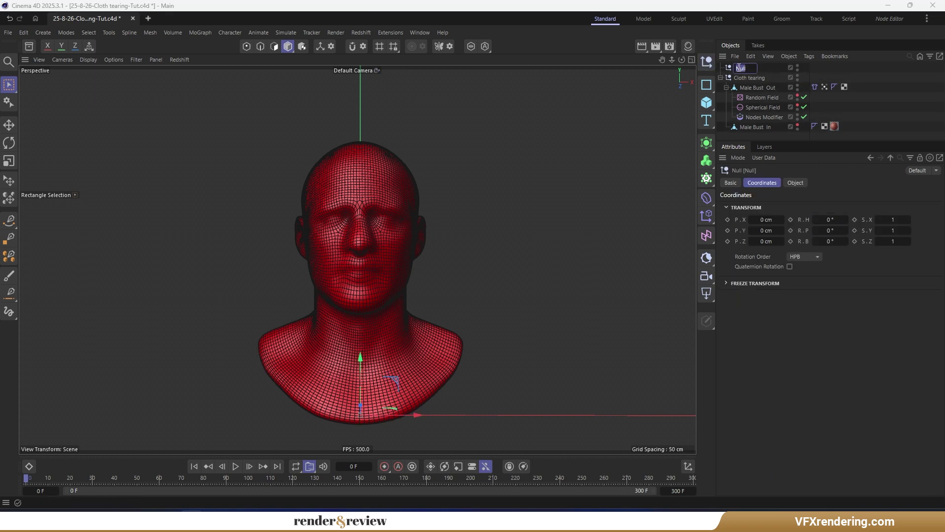
pyautogui.write('Effec')
pyautogui.write('t')
pyautogui.press('Return')
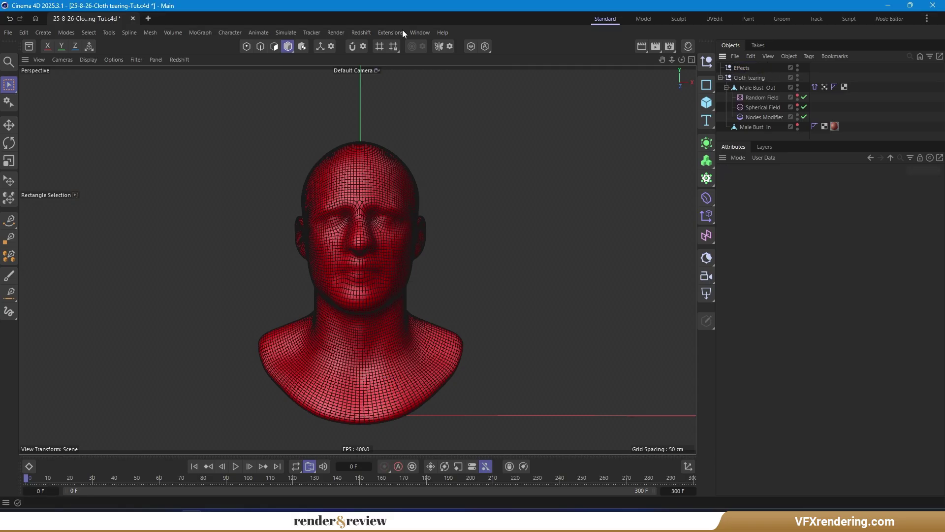
pyautogui.click(287, 32)
pyautogui.moveTo(297, 52)
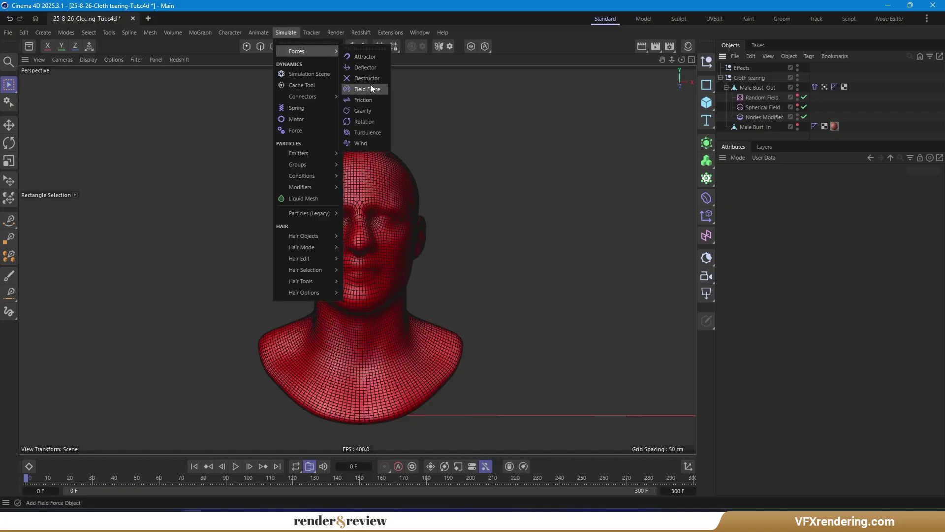
# - Add a Wind force blowing at 200 cm speed
pyautogui.click(375, 141)
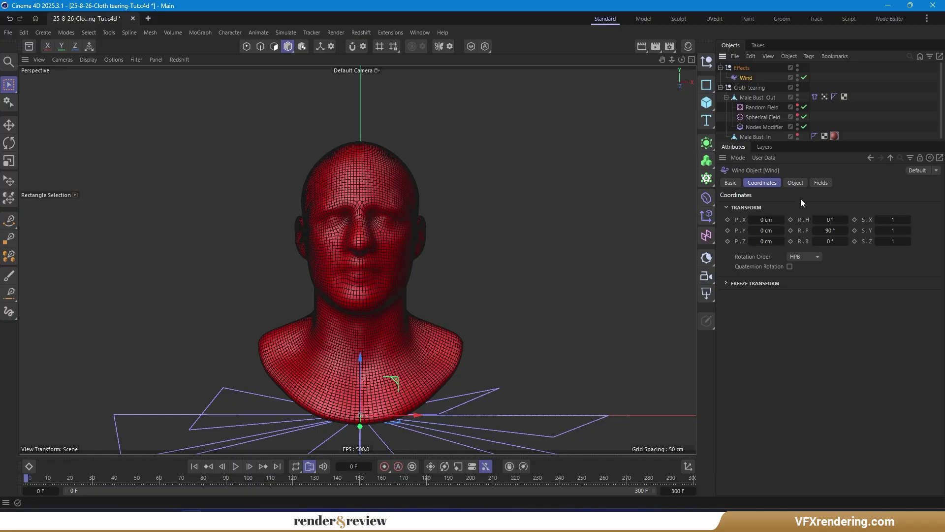
pyautogui.click(795, 183)
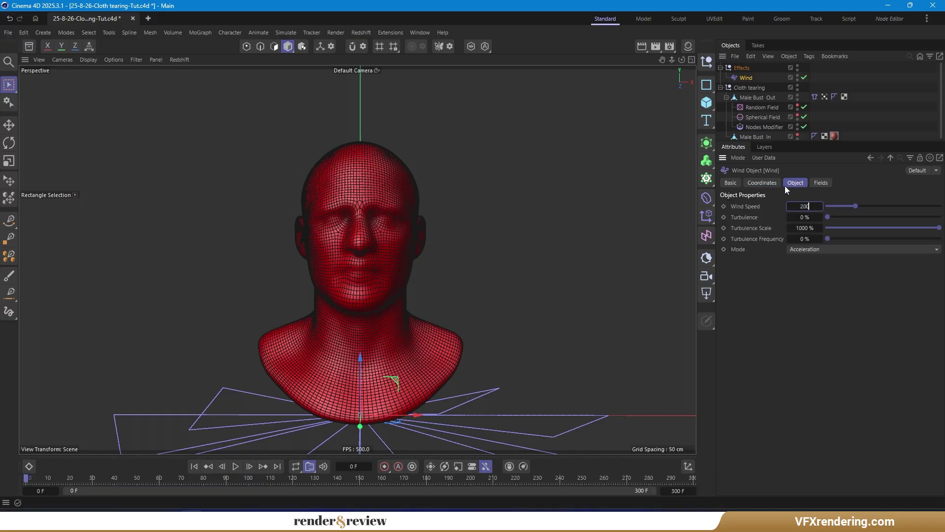
pyautogui.click(762, 182)
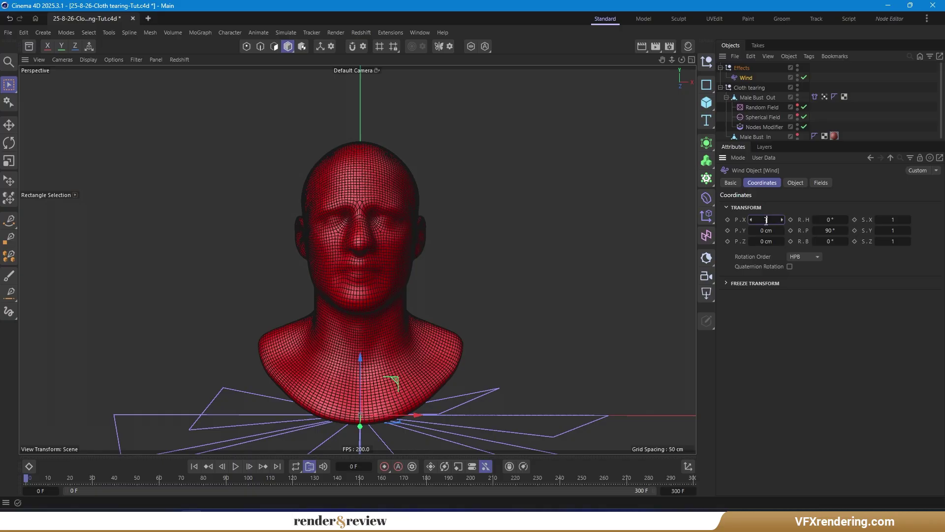
# - Move the wind 50 cm left and rotate it to H 445°, P 170°, B -125°
pyautogui.click(833, 220)
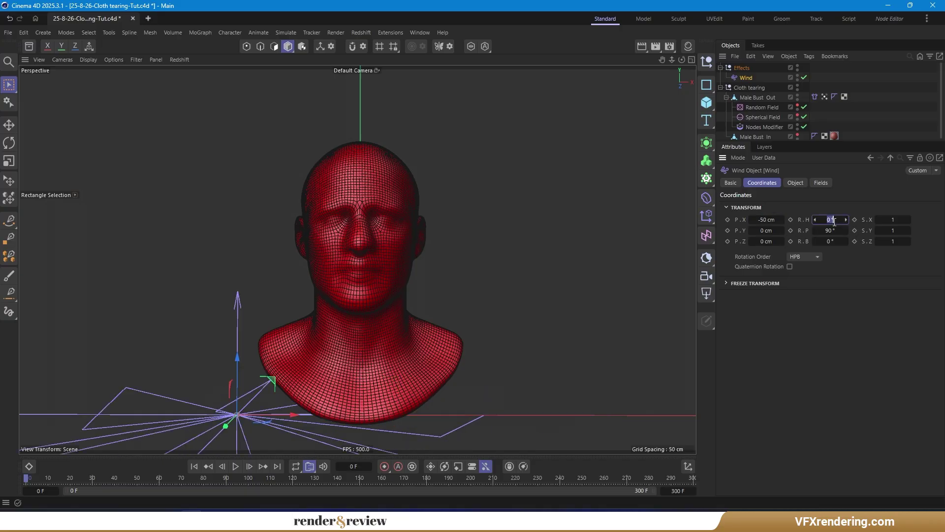
pyautogui.press('Tab')
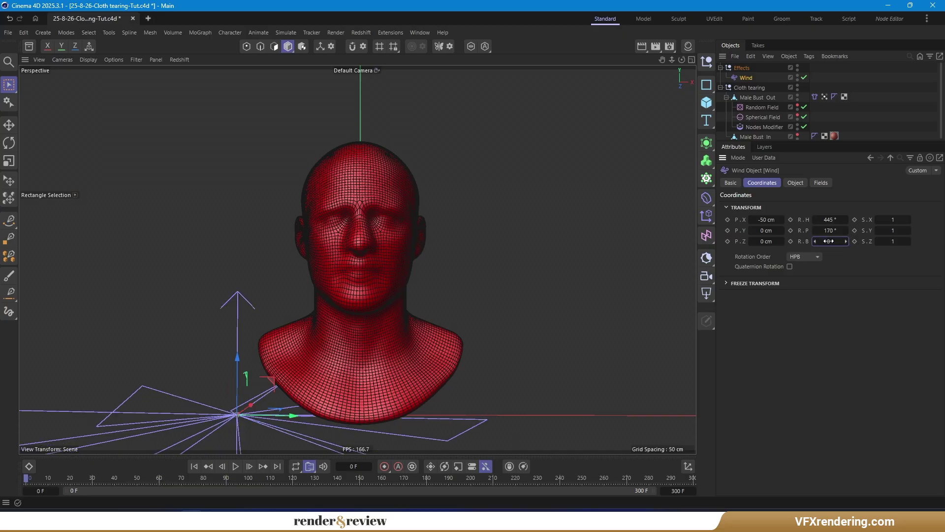
pyautogui.click(829, 242)
pyautogui.press('Return')
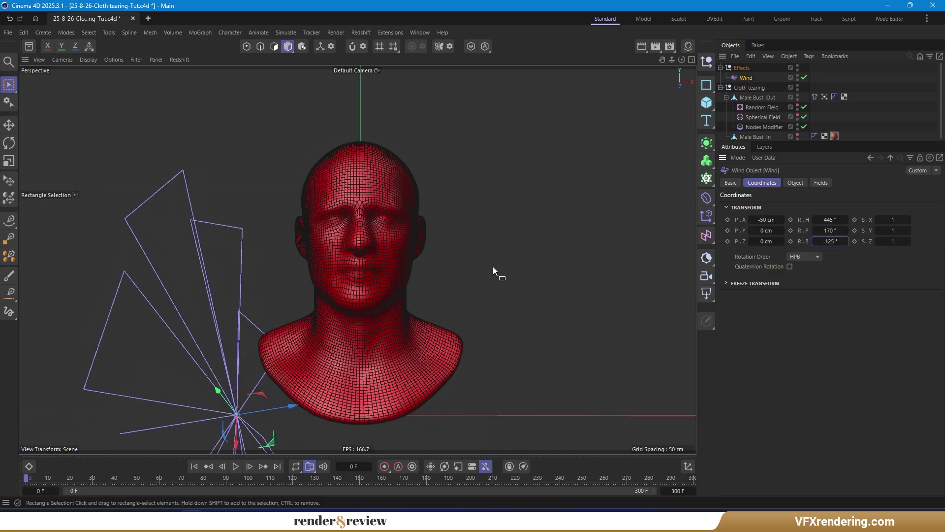
pyautogui.moveTo(311, 246)
pyautogui.keyDown('alt'); pyautogui.mouseDown()
pyautogui.moveTo(334, 349)
pyautogui.moveTo(235, 278)
pyautogui.moveTo(252, 276)
pyautogui.moveTo(156, 275)
pyautogui.moveTo(359, 304)
pyautogui.moveTo(338, 317)
pyautogui.mouseUp(); pyautogui.keyUp('alt')
pyautogui.click(795, 183)
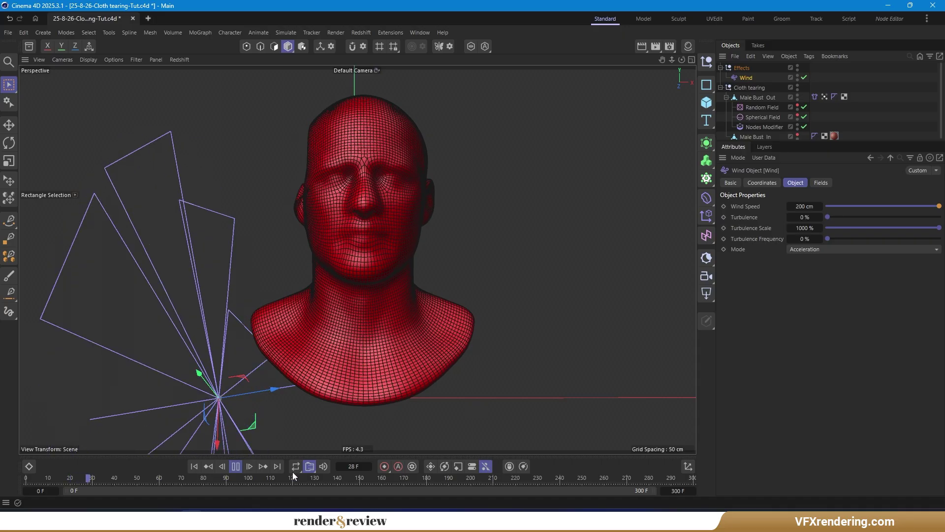
# - Stop playback, rewind to the start, and add the vertex map to the Wind force's fields
pyautogui.click(236, 466)
pyautogui.click(195, 465)
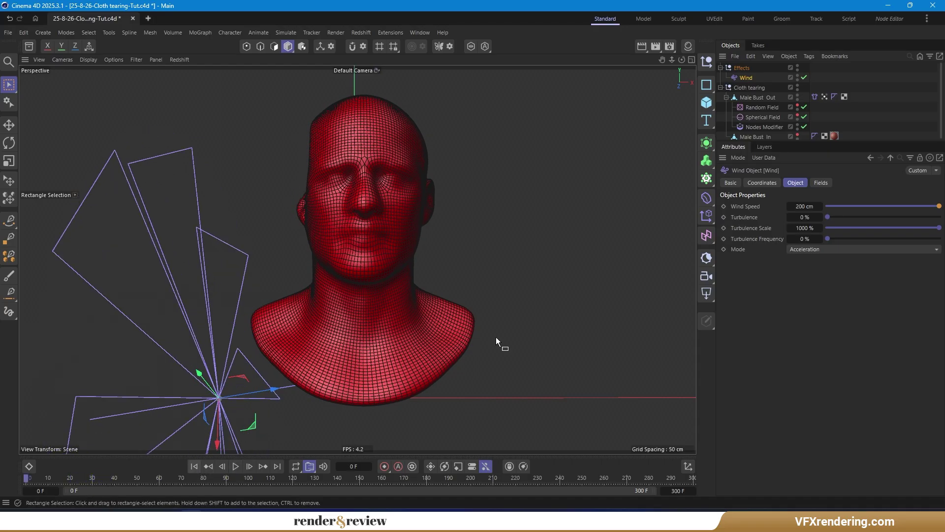
pyautogui.click(821, 183)
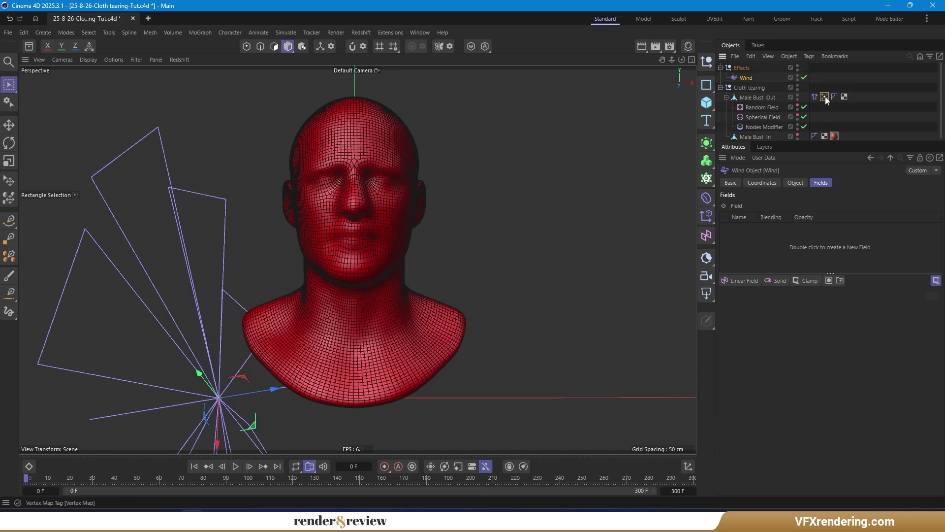
pyautogui.moveTo(827, 100); pyautogui.dragTo(736, 239)
# - Add a Collider tag to Male Bust In so the cloth collides with it
pyautogui.click(768, 136)
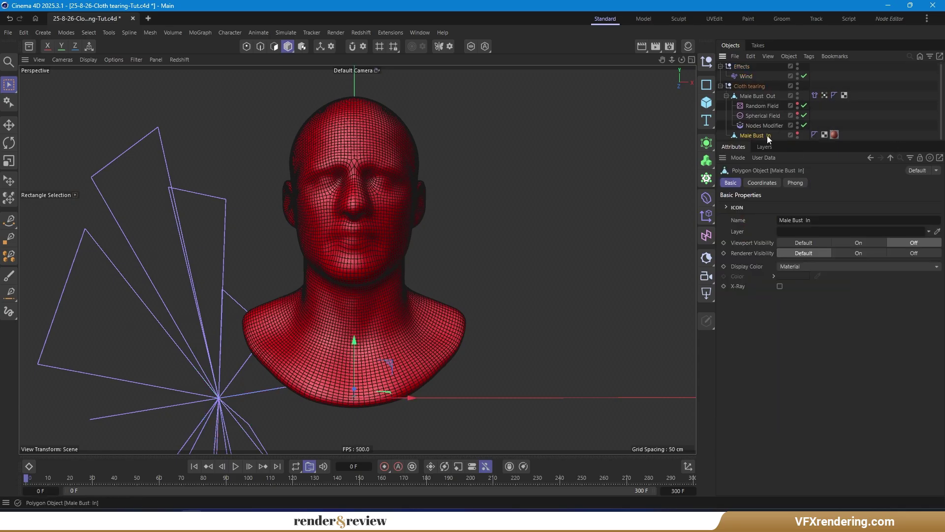
pyautogui.rightClick(763, 136)
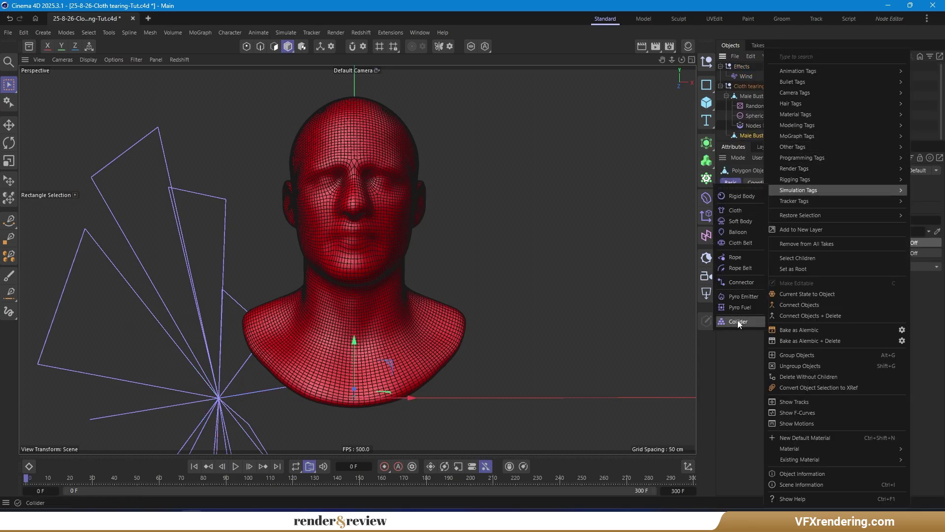
pyautogui.click(738, 321)
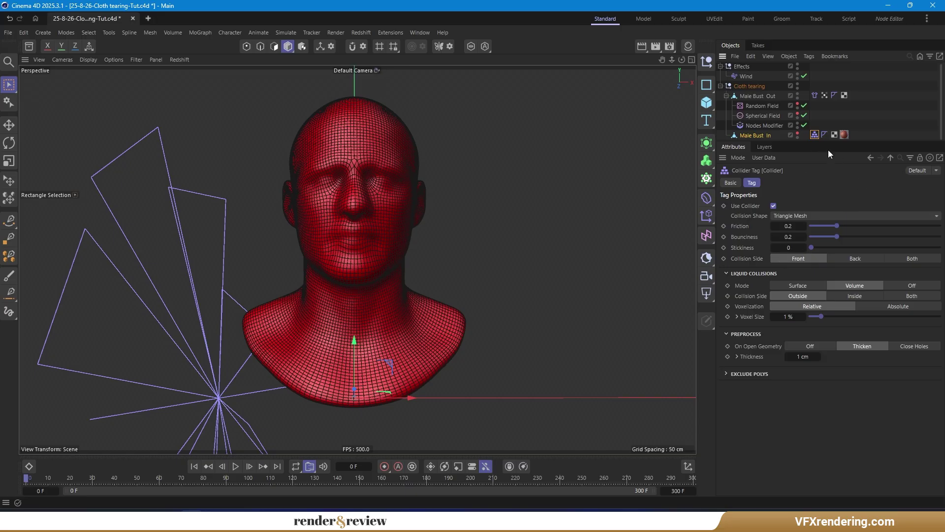
pyautogui.click(867, 125)
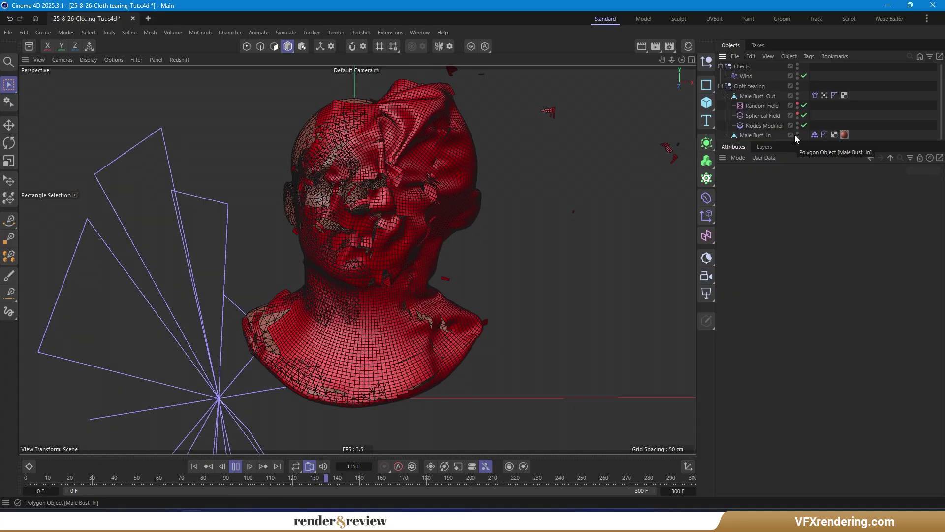
# - Switch the viewport to Gouraud shading without wireframe and rewind to frame 0
pyautogui.press('n')
pyautogui.click(757, 135)
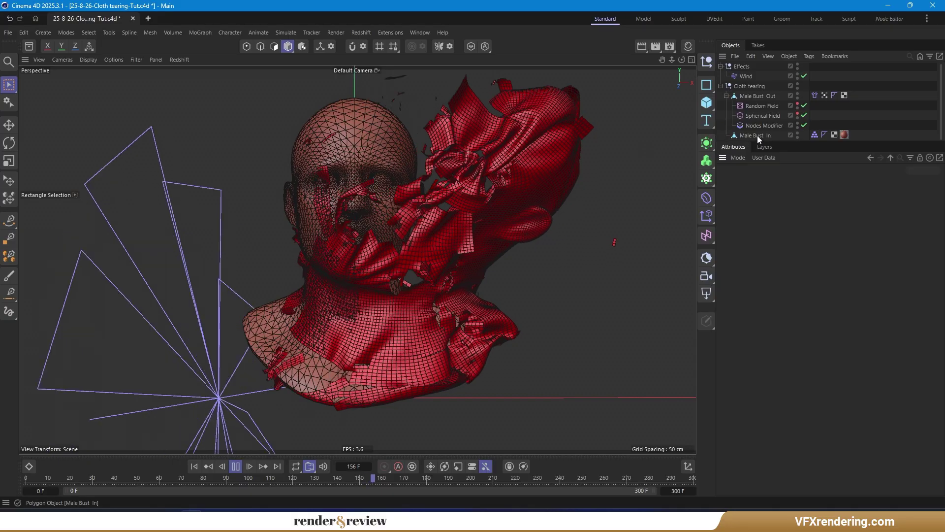
pyautogui.press('n')
pyautogui.press('a')
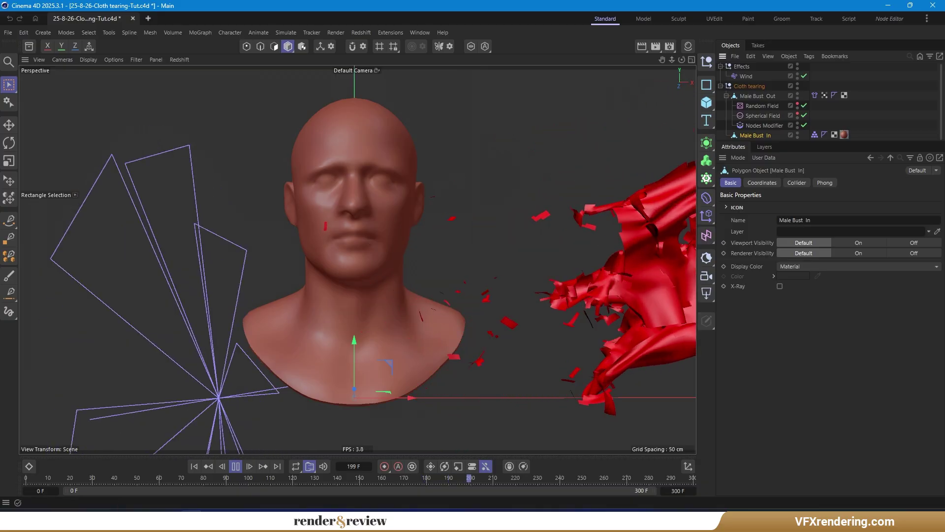
pyautogui.click(194, 467)
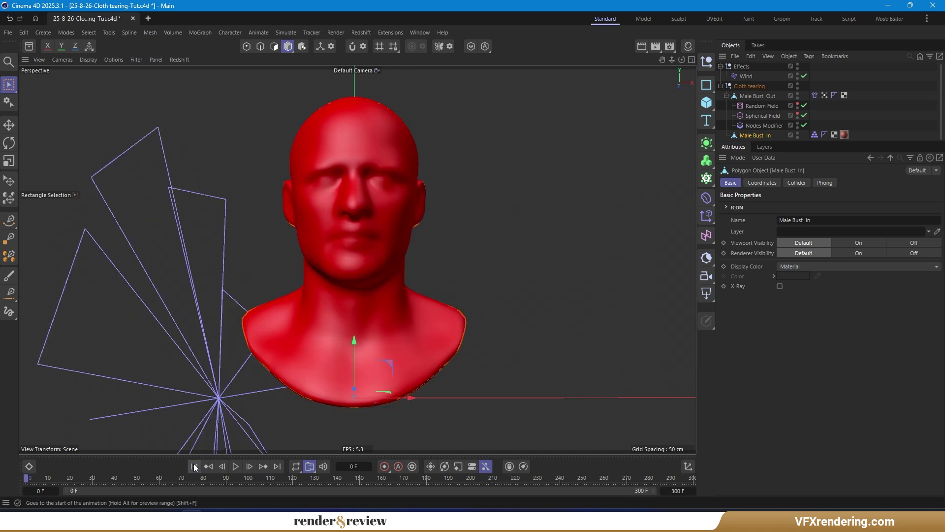
# - Add a Turbulence force (15 cm strength, 50% scale) to Effects and duplicate it
pyautogui.click(752, 66)
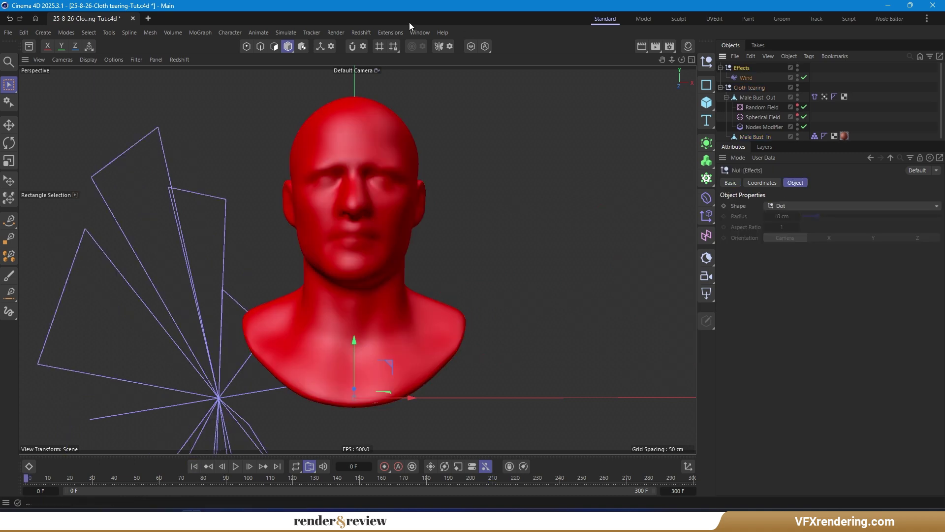
pyautogui.click(285, 33)
pyautogui.moveTo(299, 51)
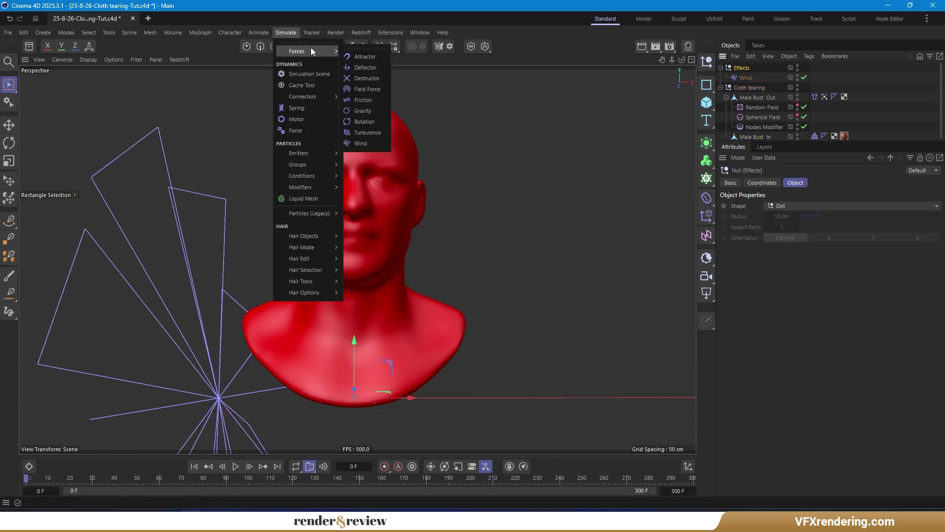
pyautogui.click(375, 133)
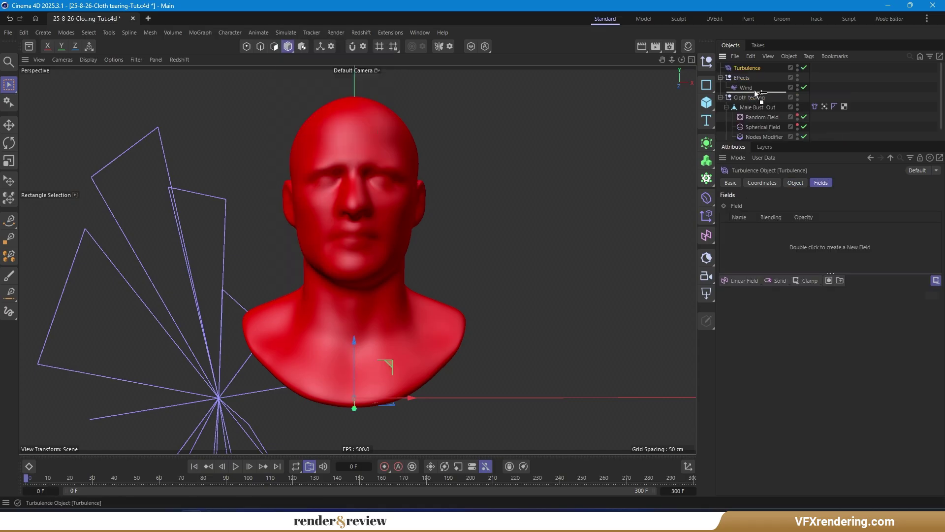
pyautogui.click(771, 182)
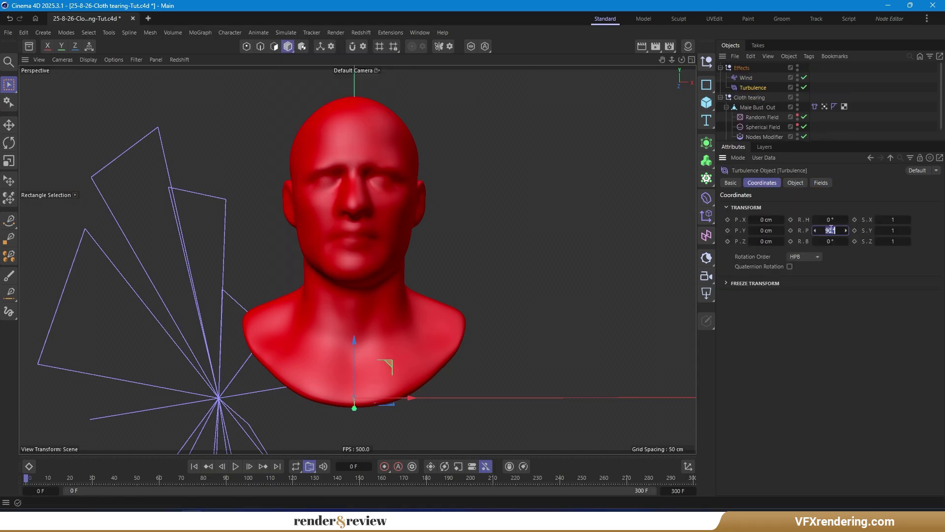
pyautogui.click(796, 183)
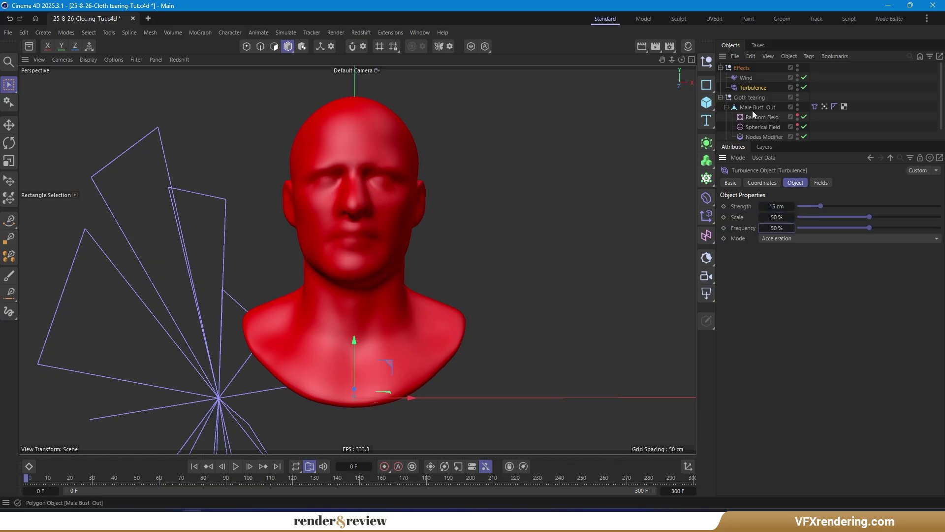
pyautogui.keyDown('ctrl'); pyautogui.moveTo(757, 88); pyautogui.dragTo(758, 91); pyautogui.keyUp('ctrl')
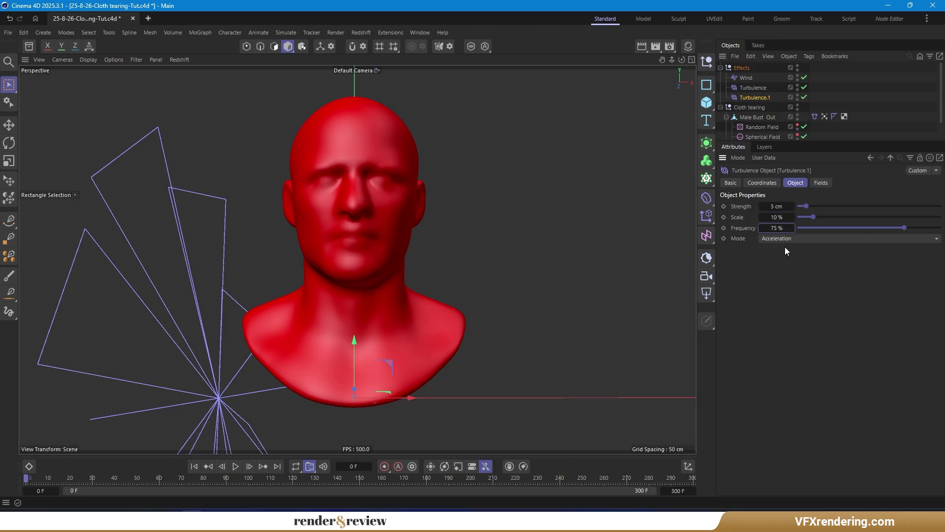
# - Add a Rotation force into Effects with pitch -90° and angle speed 20
pyautogui.click(285, 32)
pyautogui.moveTo(303, 52)
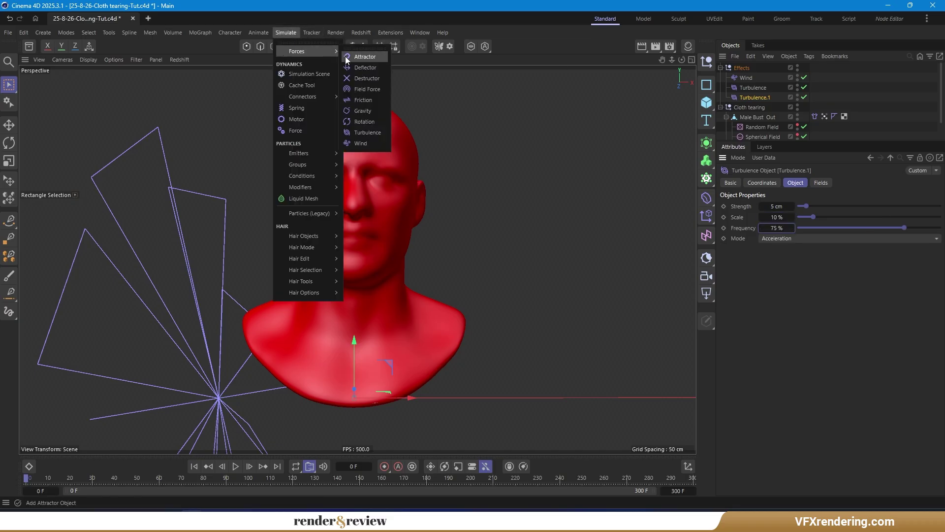
pyautogui.click(368, 132)
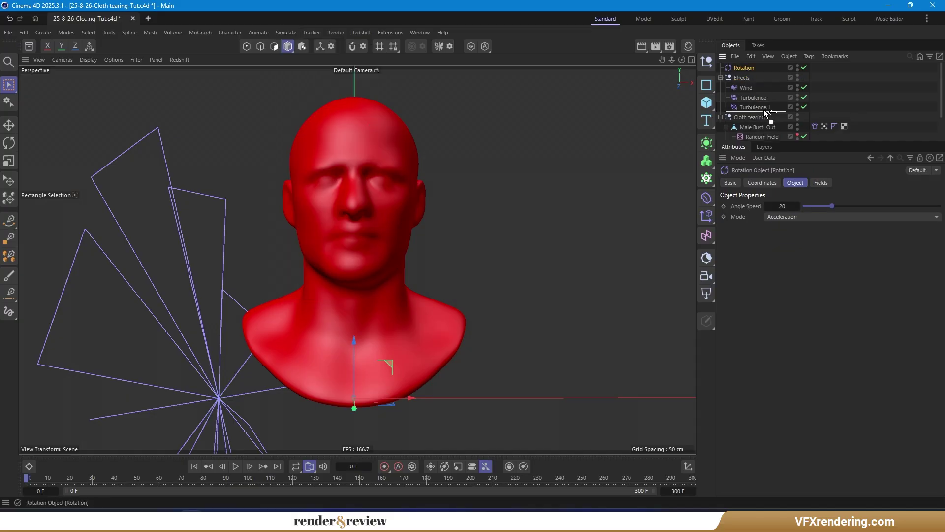
pyautogui.moveTo(763, 109); pyautogui.dragTo(764, 110)
pyautogui.click(762, 183)
pyautogui.click(825, 230)
pyautogui.write('-90')
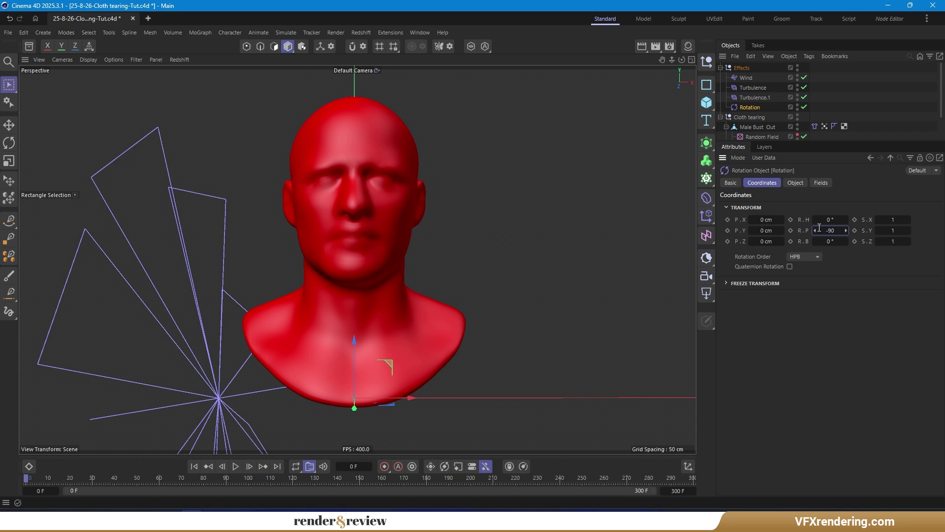
pyautogui.click(795, 183)
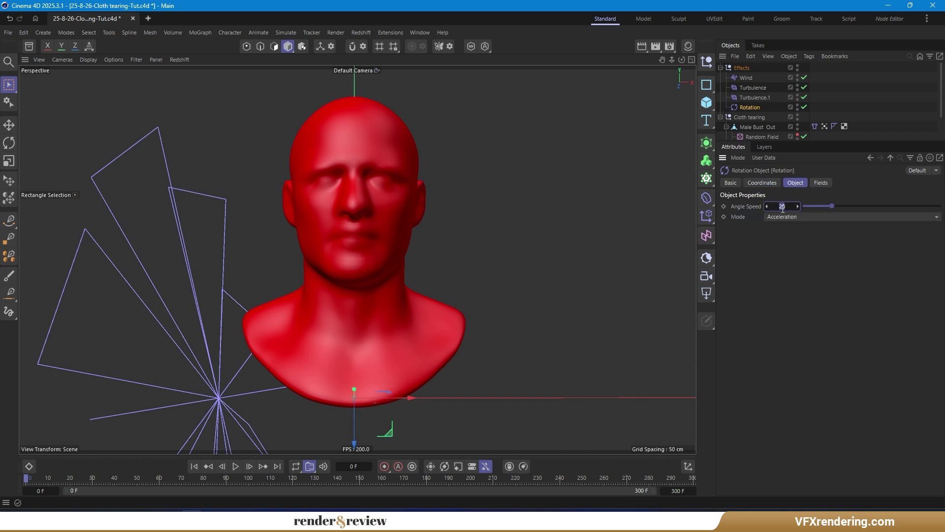
pyautogui.click(879, 119)
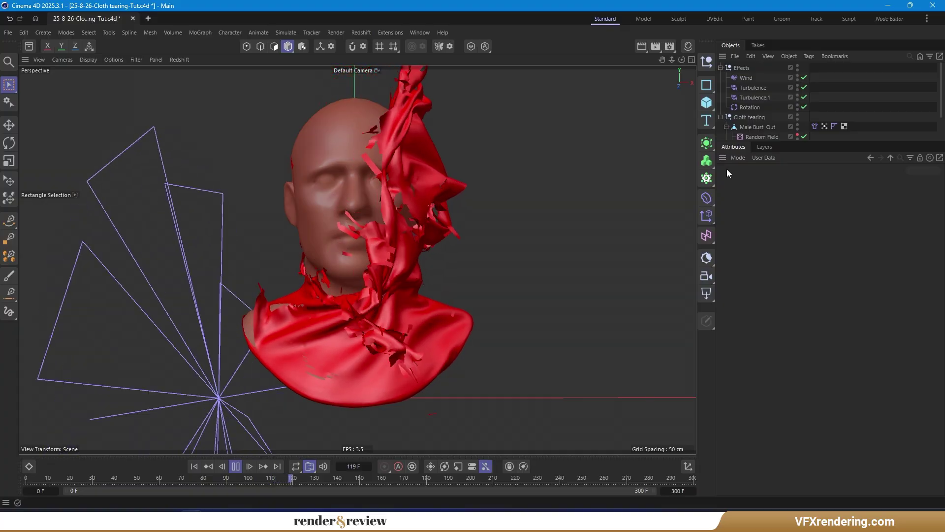
# - Watch the torn cloth swirl away from the bust, then rewind to frame 0
pyautogui.keyDown('alt'); pyautogui.moveTo(412, 228); pyautogui.dragTo(438, 173); pyautogui.keyUp('alt')
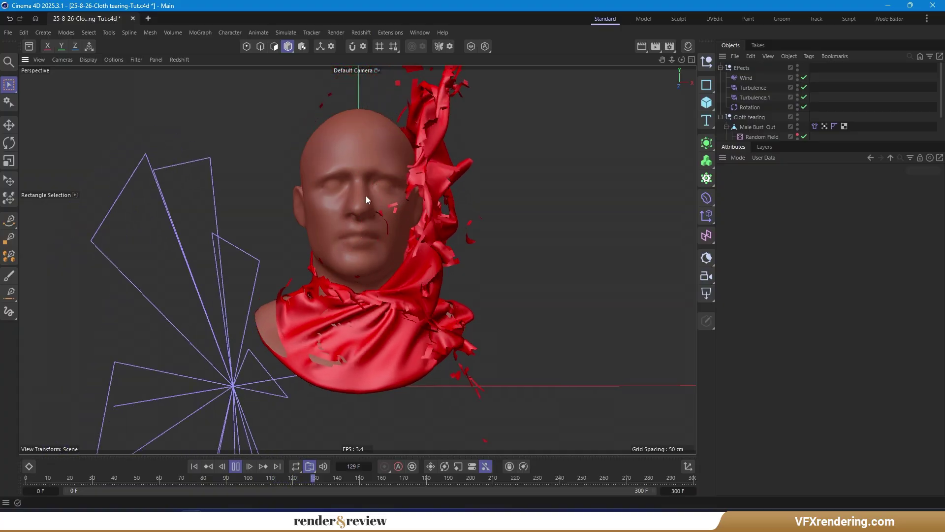
pyautogui.keyDown('alt'); pyautogui.moveTo(329, 277); pyautogui.dragTo(334, 278); pyautogui.keyUp('alt')
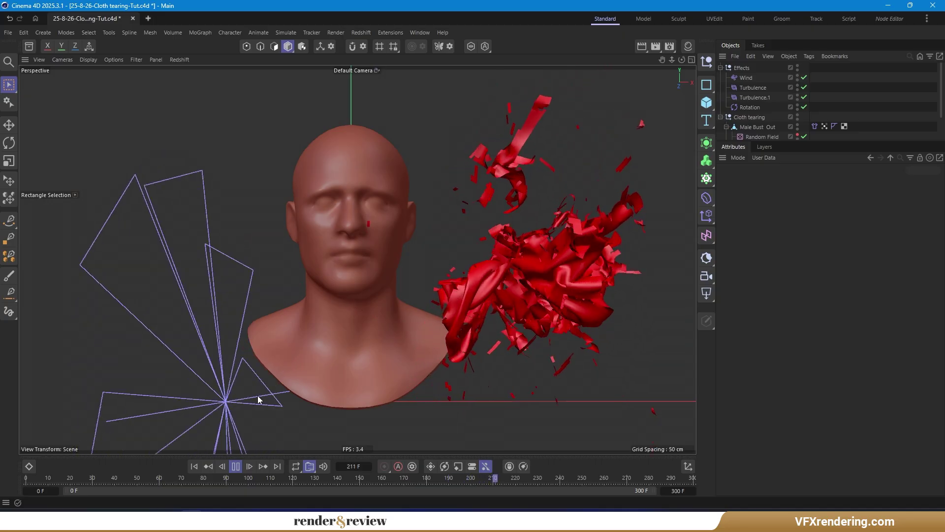
pyautogui.click(194, 466)
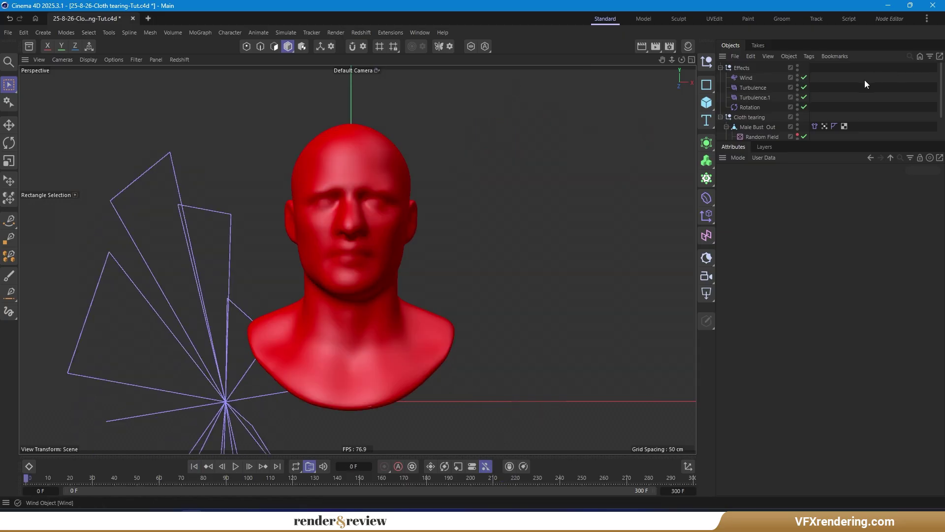
# - Replay the tearing cloth simulation, widen the object list, and stop back at frame 0
pyautogui.scroll(-2, 762, 132)
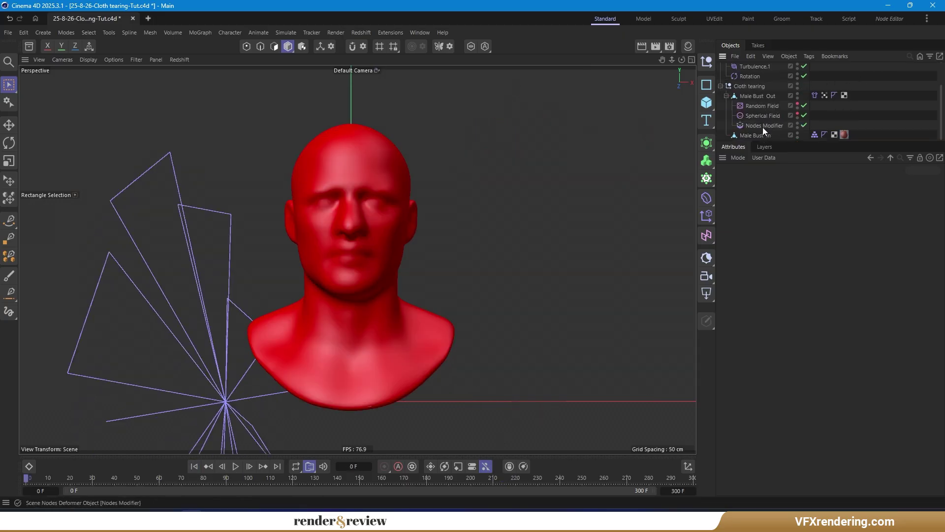
pyautogui.click(763, 126)
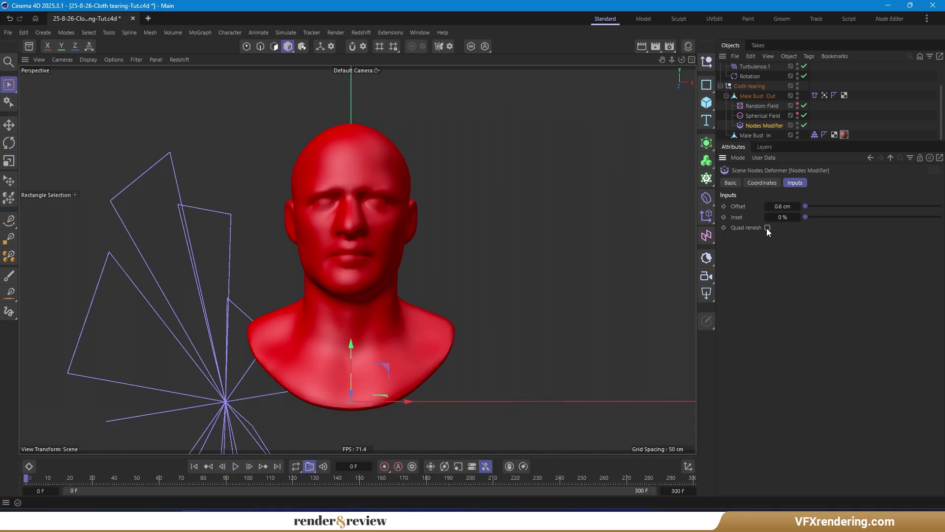
pyautogui.click(459, 199)
pyautogui.click(235, 466)
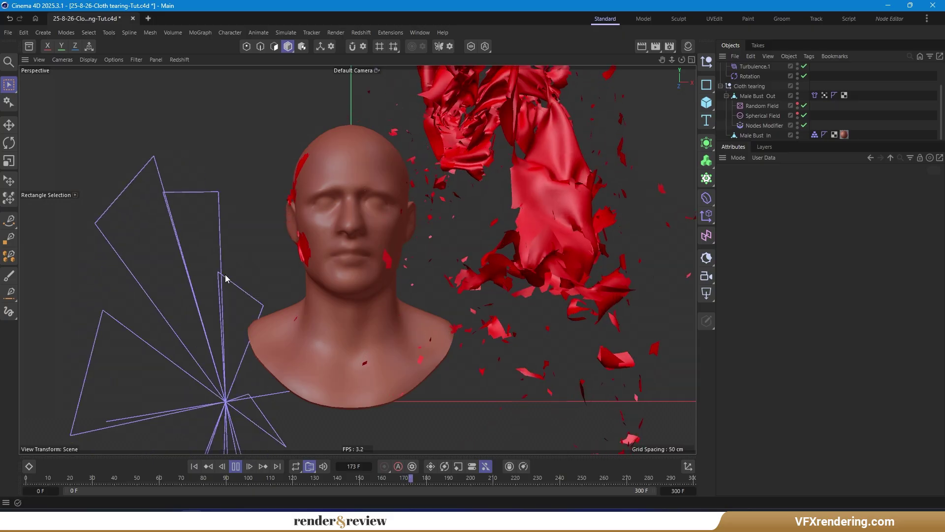
pyautogui.moveTo(813, 147); pyautogui.dragTo(813, 198)
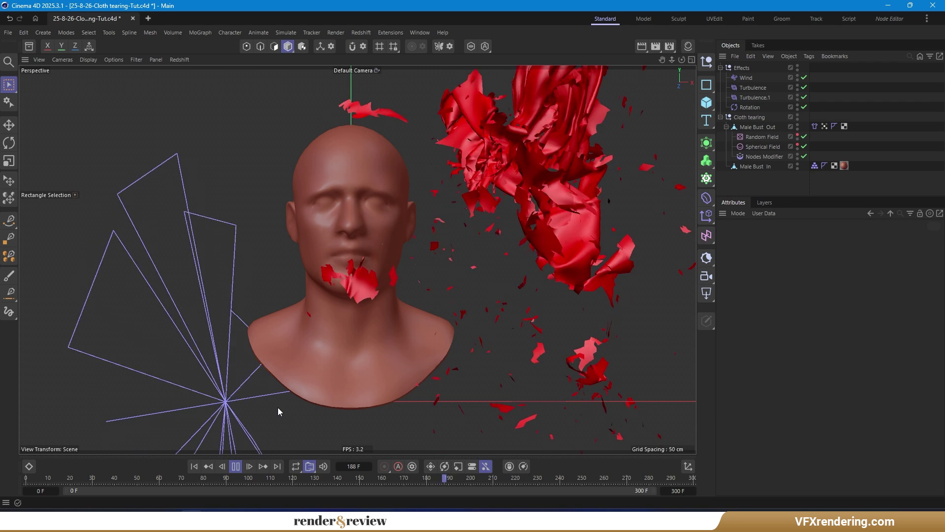
pyautogui.click(236, 466)
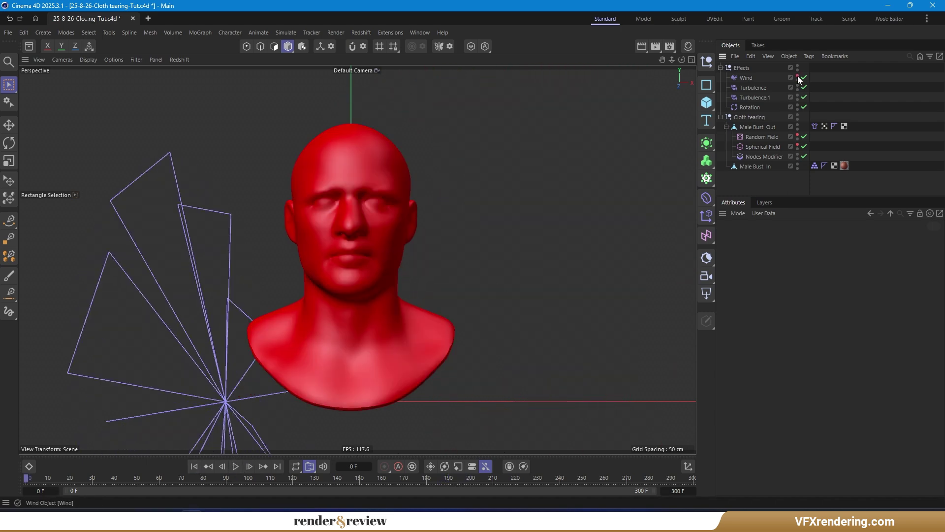
# - Inspect the Random Field's field layers, coordinates and settings in the vertex map
pyautogui.click(766, 140)
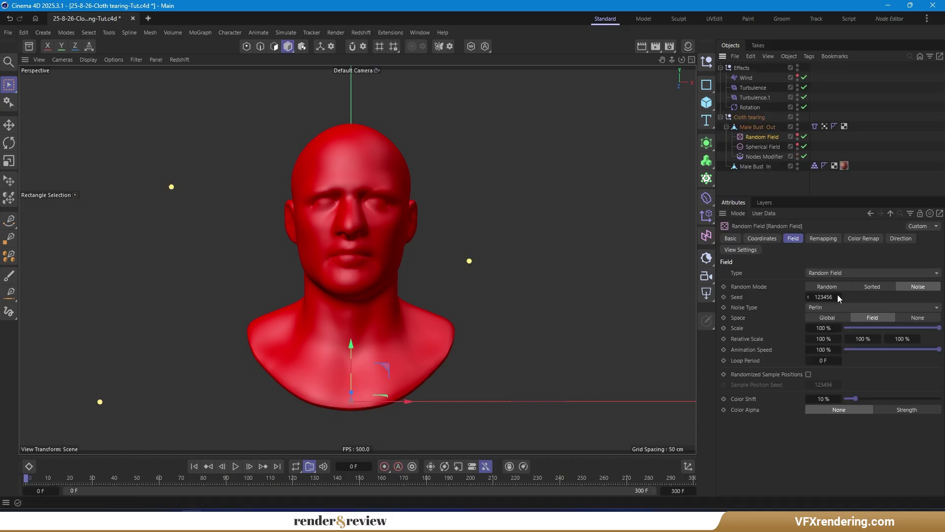
pyautogui.click(825, 126)
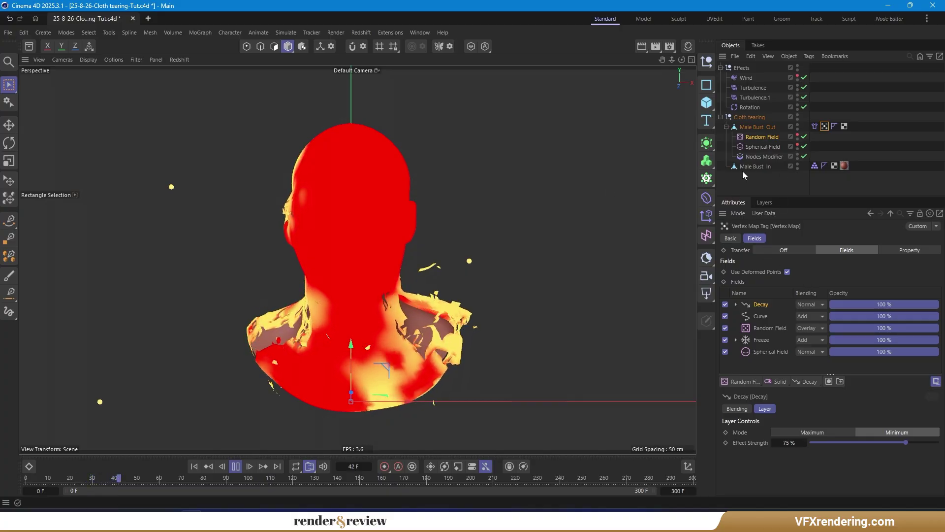
pyautogui.click(755, 139)
pyautogui.click(765, 238)
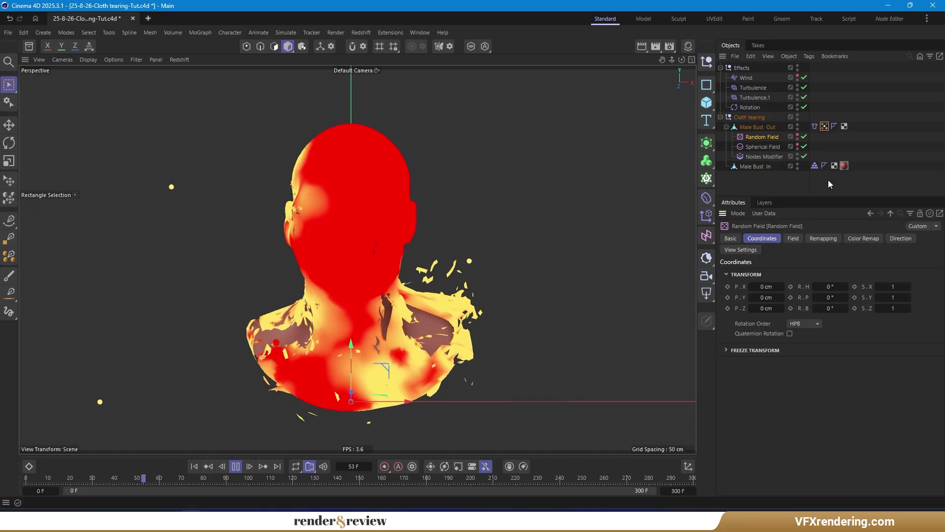
pyautogui.click(794, 239)
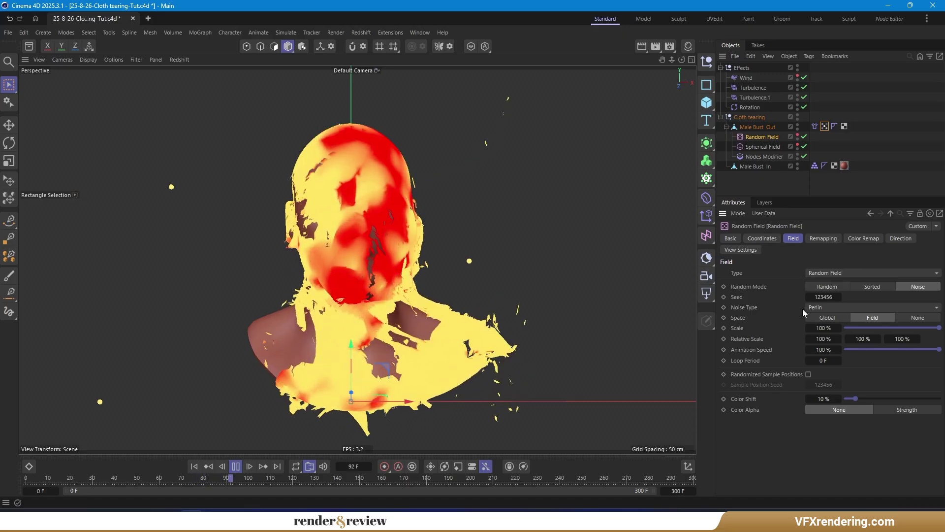
pyautogui.click(796, 186)
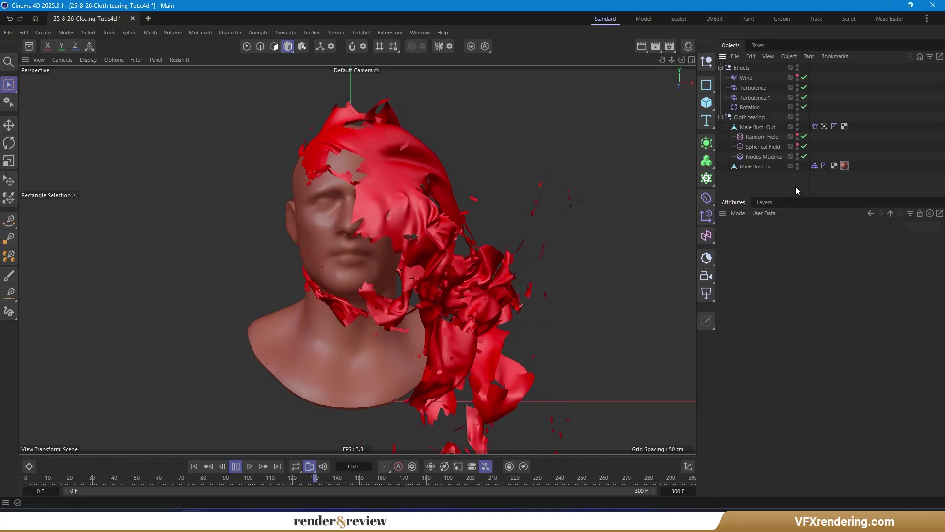
# - Key the cloth's Mix Animation Influence at 10% on frame 0
pyautogui.click(814, 126)
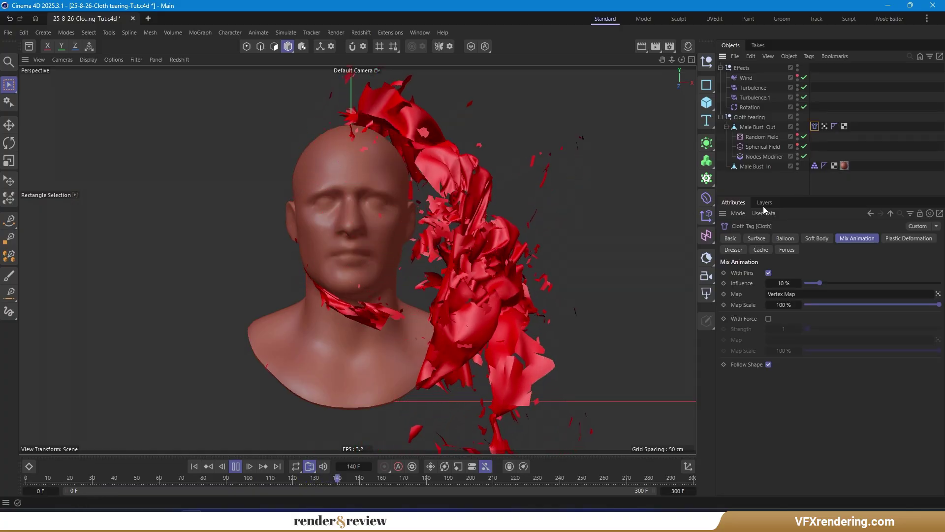
pyautogui.click(852, 238)
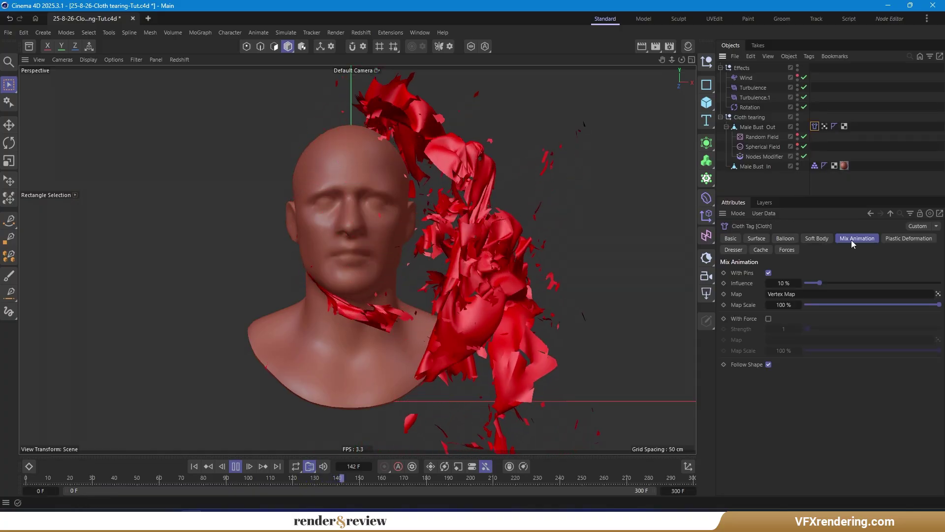
pyautogui.click(194, 466)
pyautogui.click(723, 283)
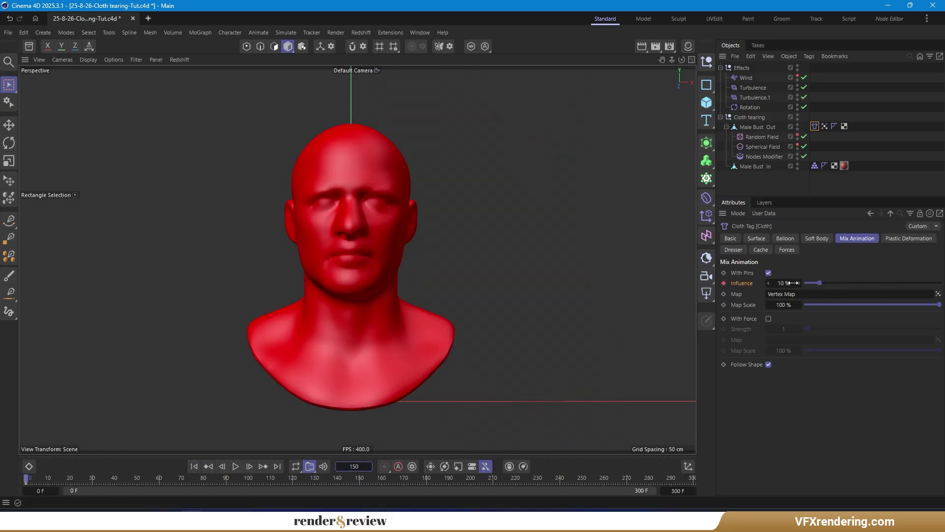
pyautogui.write('0')
# - Key Influence to 0% at frame 150 and delete Male Bust In's material
pyautogui.click(724, 284)
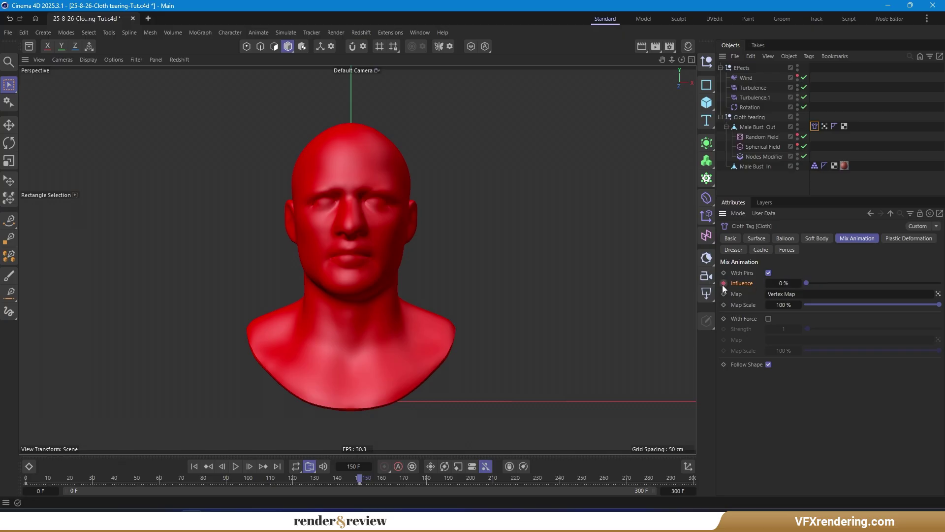
pyautogui.click(30, 466)
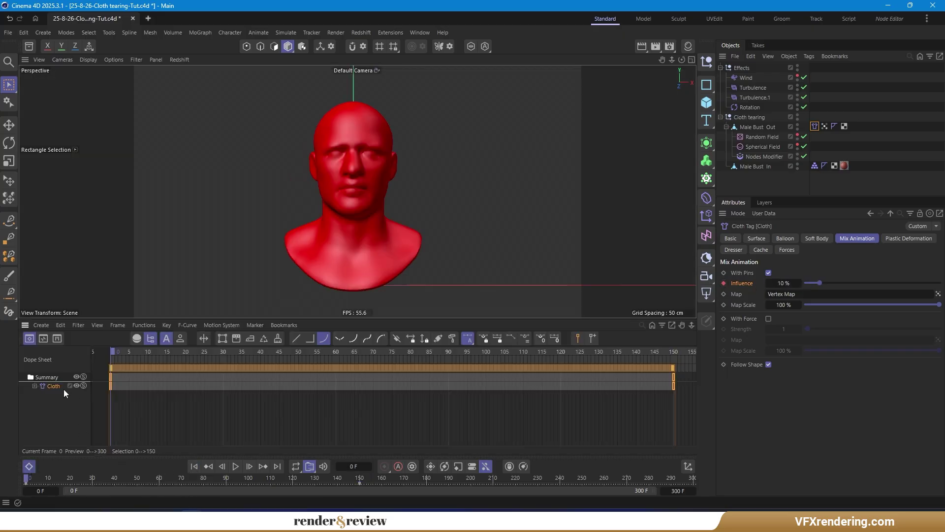
pyautogui.click(26, 466)
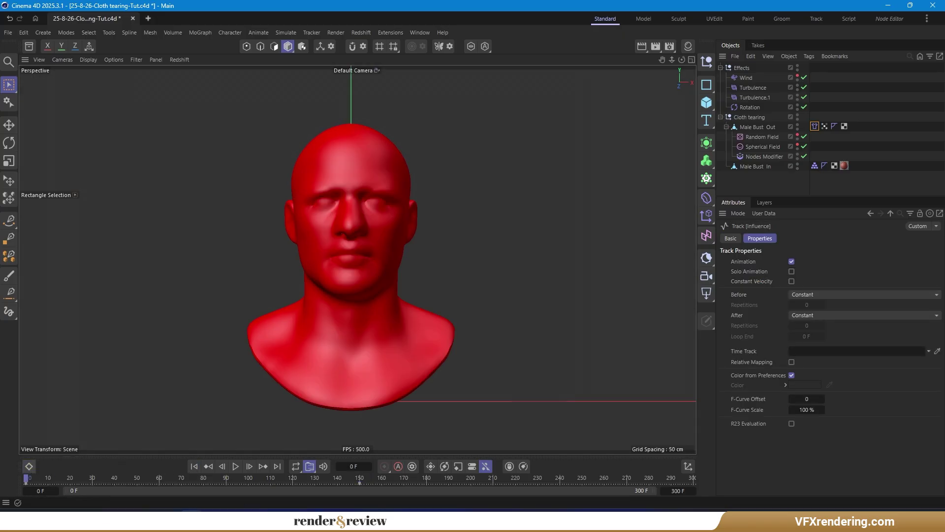
pyautogui.click(235, 467)
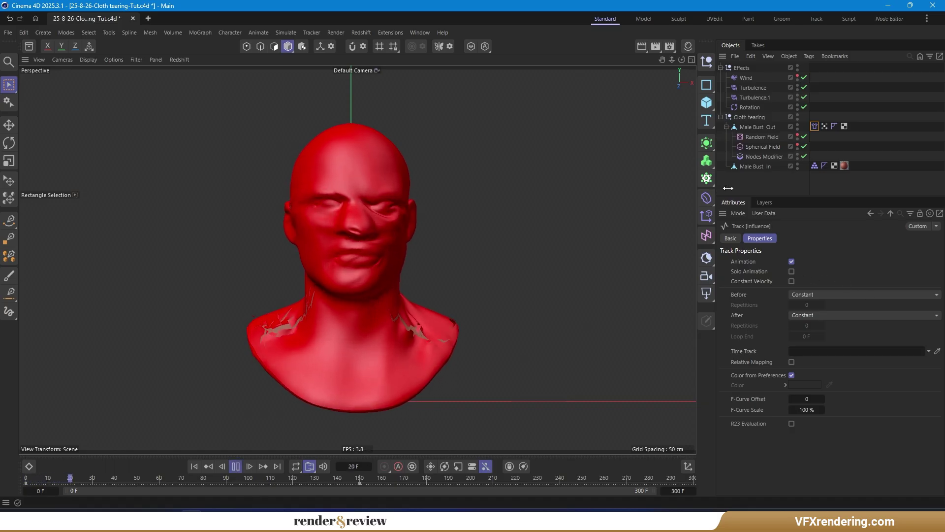
pyautogui.click(845, 167)
pyautogui.press('Delete')
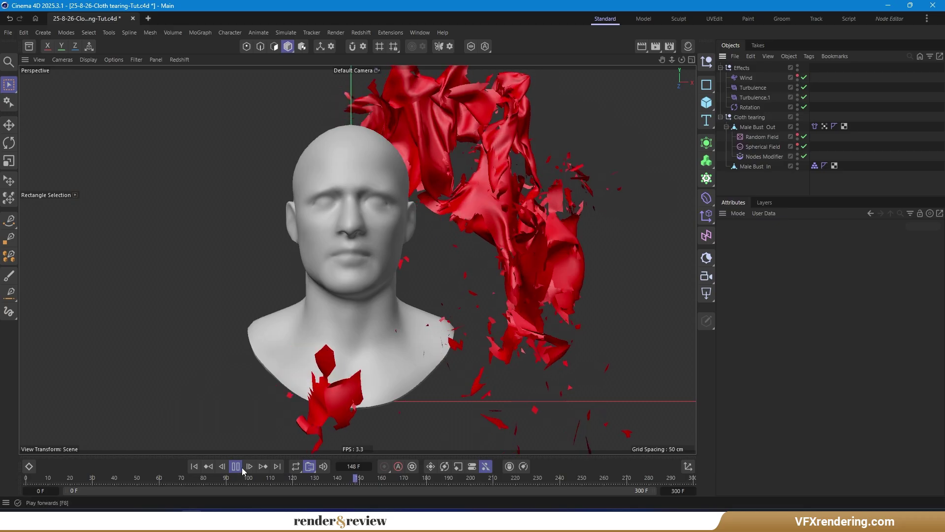
pyautogui.click(194, 466)
# - Adjust the Random Field's scale and remapping, then review the cloth cache settings
pyautogui.click(762, 136)
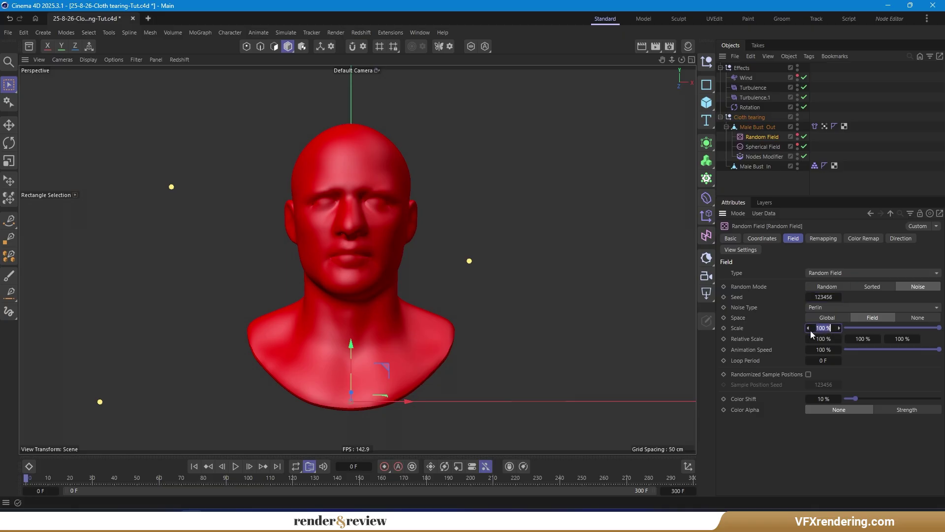
pyautogui.press('BackSpace')
pyautogui.click(821, 239)
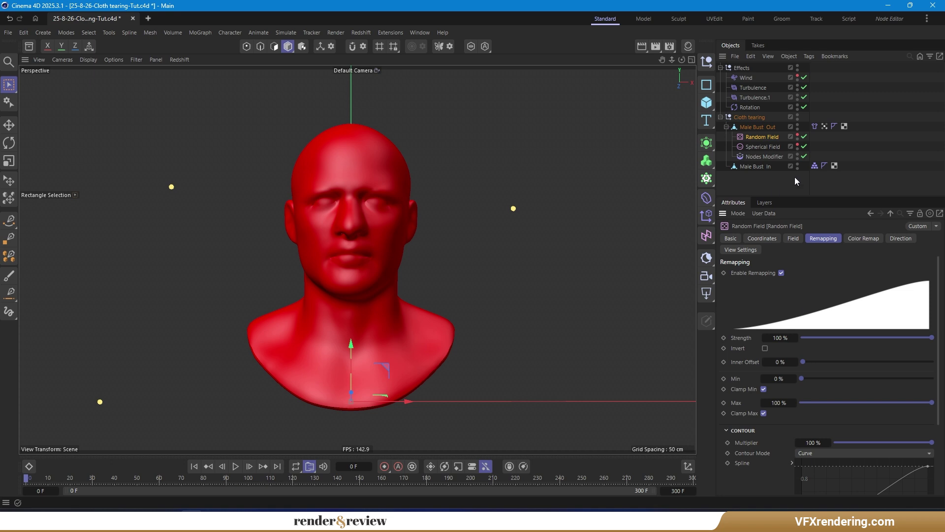
pyautogui.click(815, 126)
pyautogui.click(761, 250)
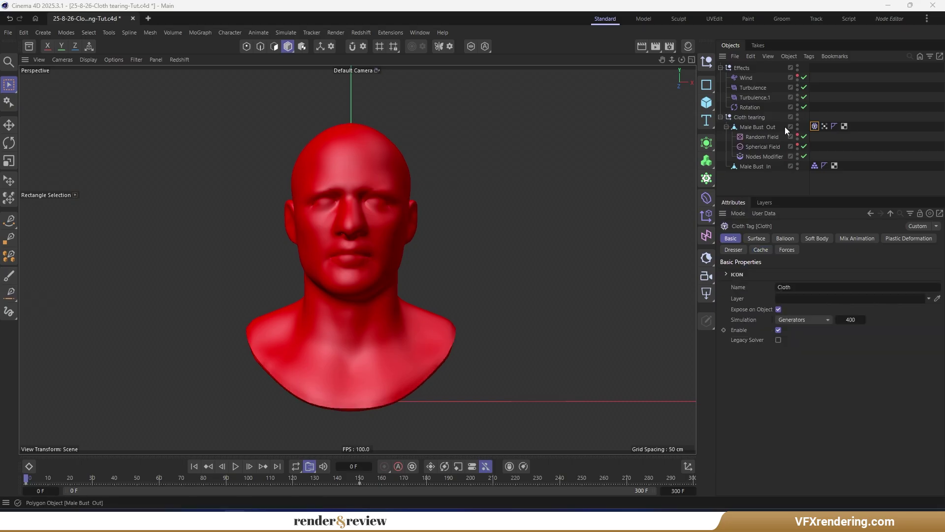
pyautogui.click(235, 466)
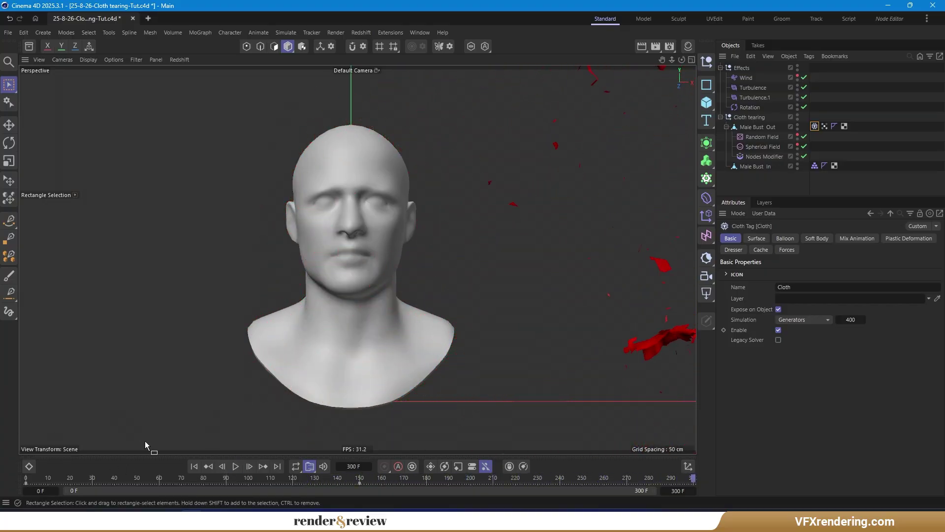
pyautogui.moveTo(654, 482)
pyautogui.mouseDown()
pyautogui.moveTo(14, 492)
pyautogui.moveTo(237, 501)
pyautogui.mouseUp()
pyautogui.click(236, 466)
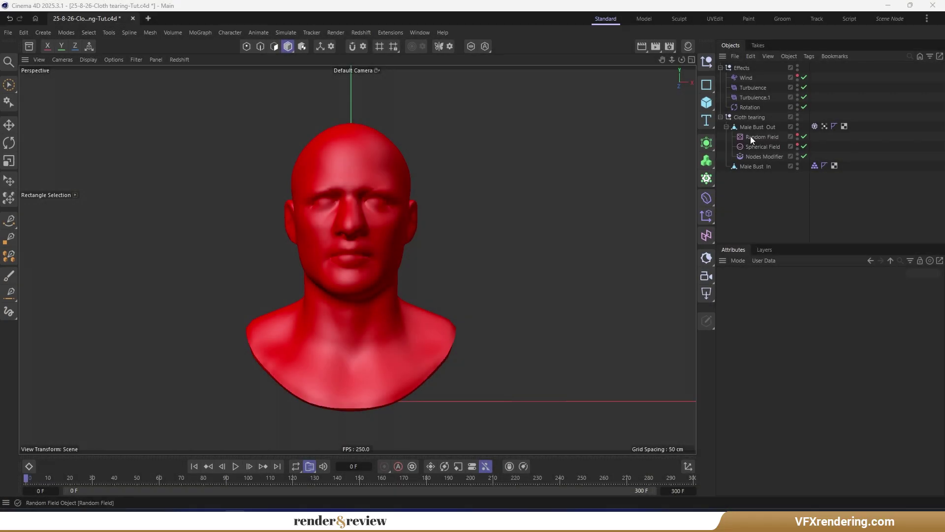
pyautogui.click(751, 127)
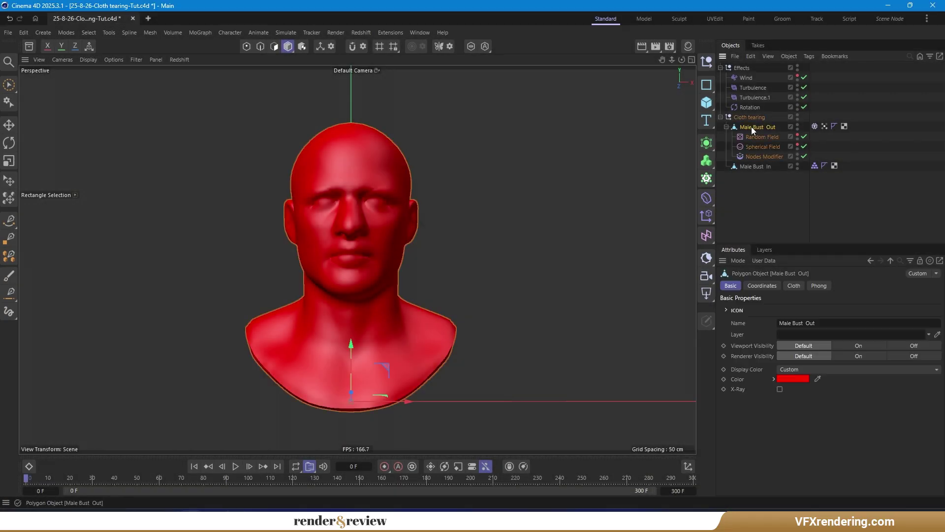
# - Wrap Male Bust Out in a Cloth Surface with a custom cyan display colour and replay
pyautogui.click(707, 146)
pyautogui.click(810, 163)
pyautogui.write('0.01')
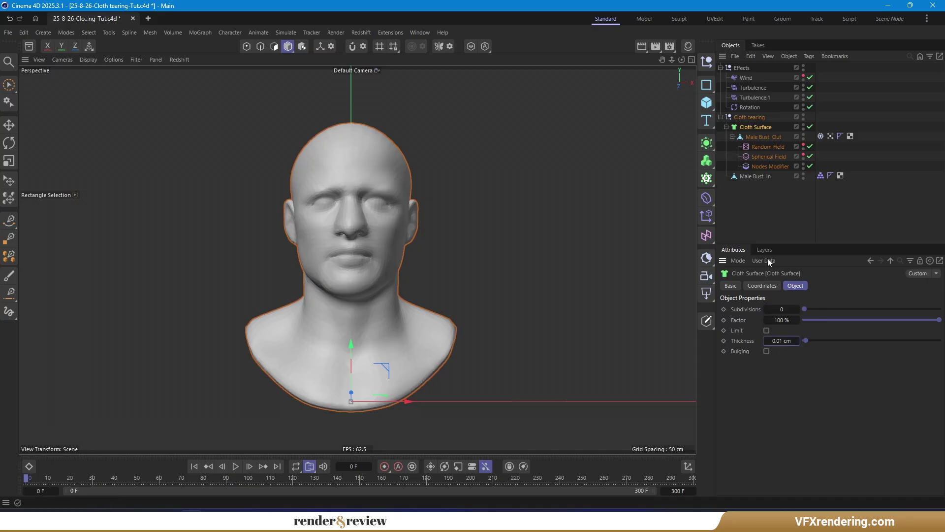
pyautogui.click(730, 286)
pyautogui.click(787, 379)
pyautogui.click(808, 424)
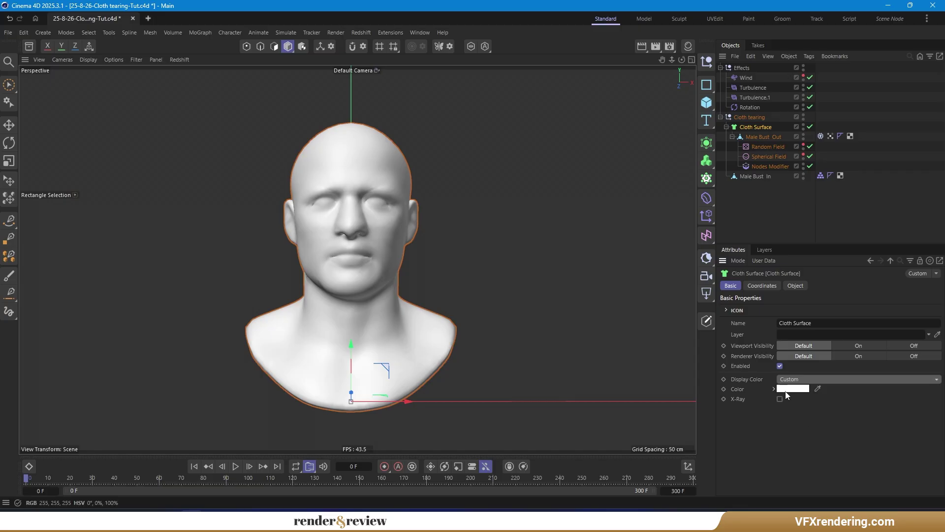
pyautogui.click(788, 388)
pyautogui.moveTo(849, 437); pyautogui.dragTo(813, 432)
pyautogui.click(812, 213)
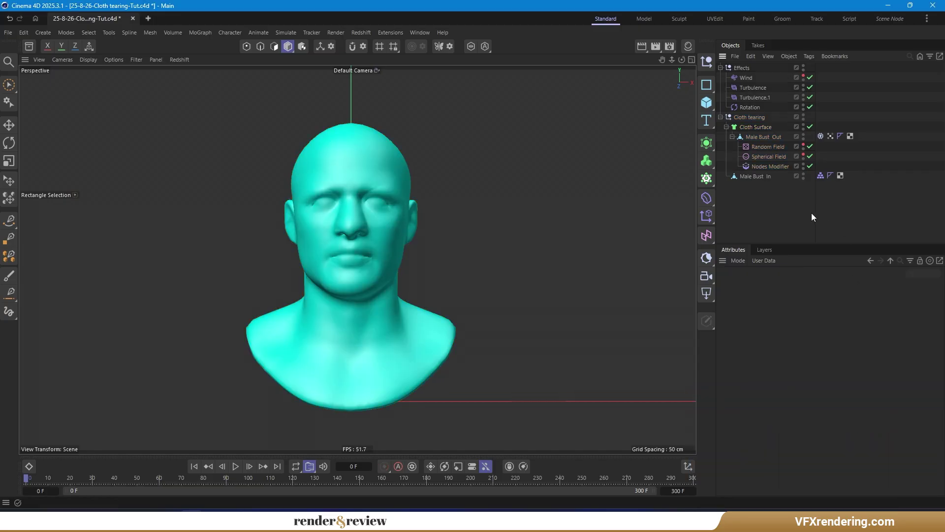
pyautogui.click(237, 467)
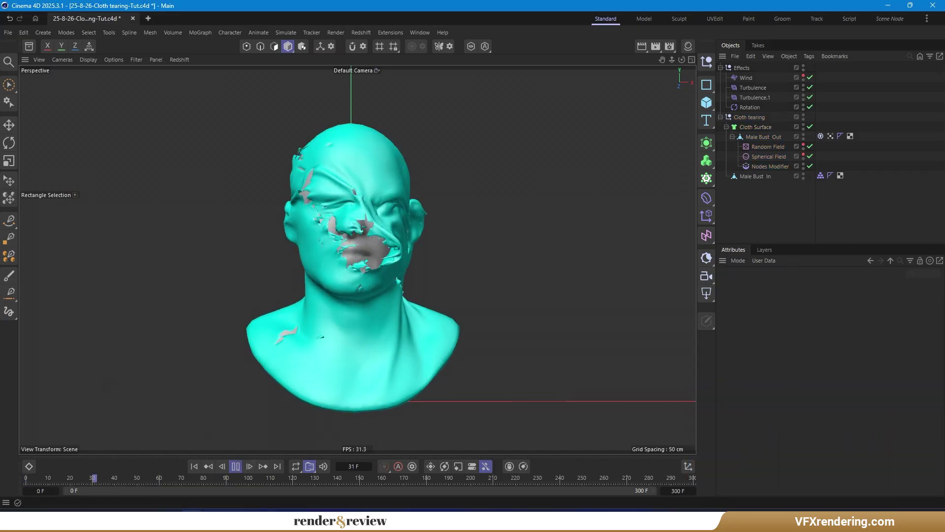